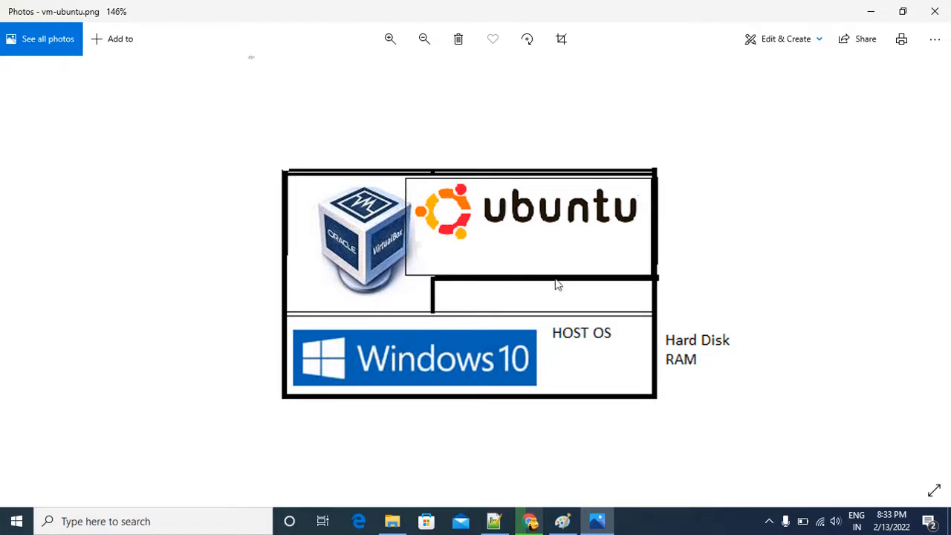
# Switch to Paint and outline the Ubuntu area of the diagram with a rectangle about 239 × 96 px in the thinnest line.
pyautogui.click(562, 521)
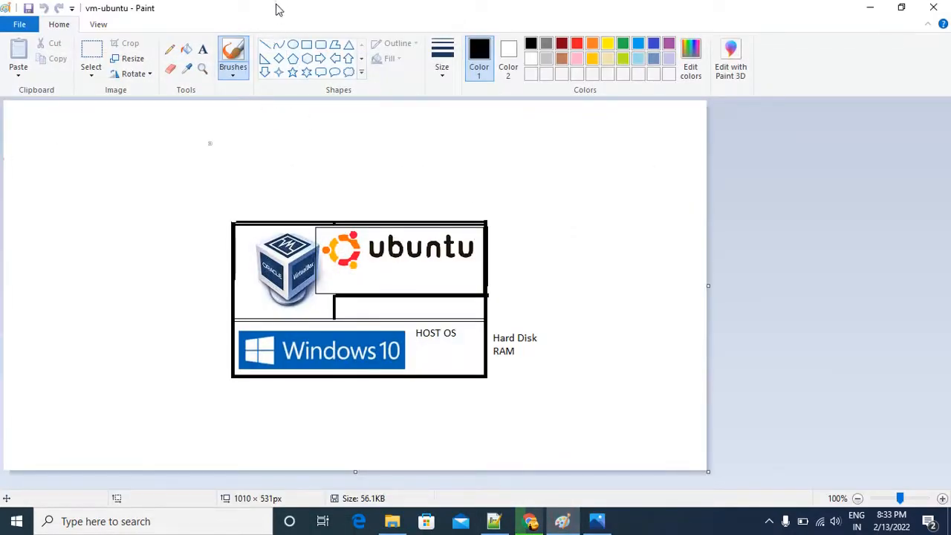
pyautogui.click(307, 46)
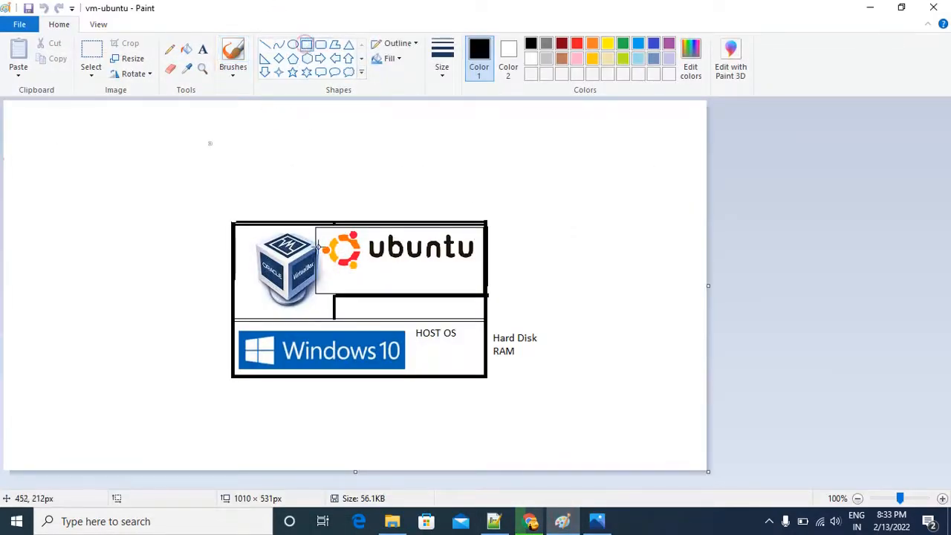
pyautogui.moveTo(315, 225); pyautogui.dragTo(334, 228)
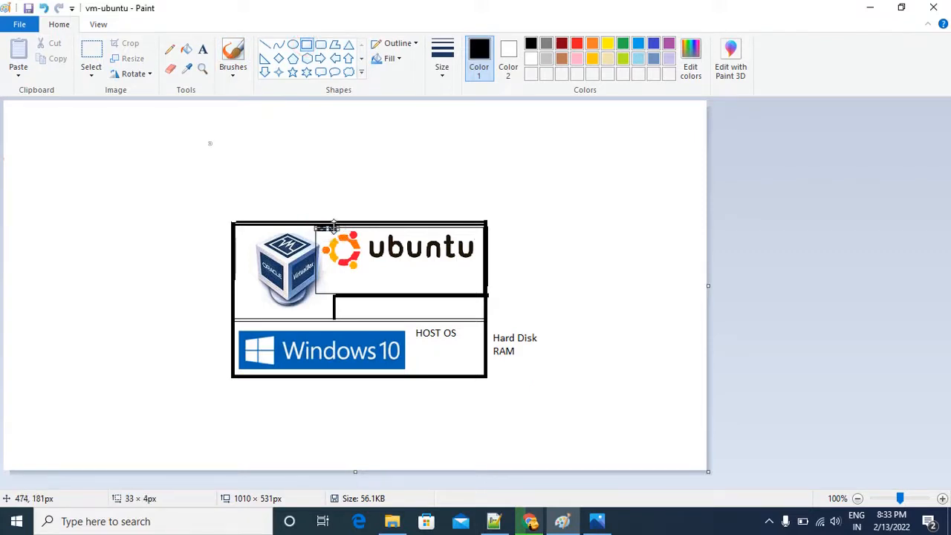
pyautogui.hotkey('ctrl', 'z')
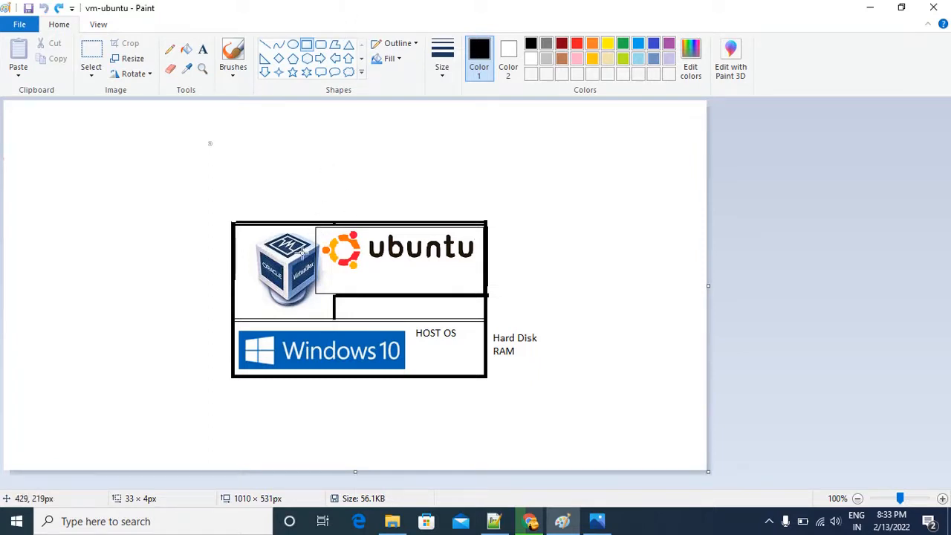
pyautogui.click(440, 71)
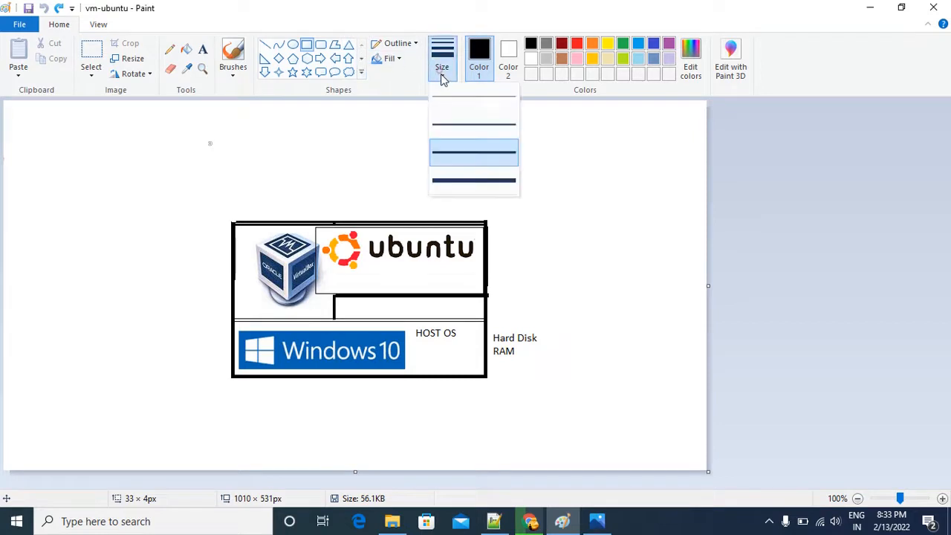
pyautogui.click(448, 96)
pyautogui.moveTo(314, 231); pyautogui.dragTo(482, 294)
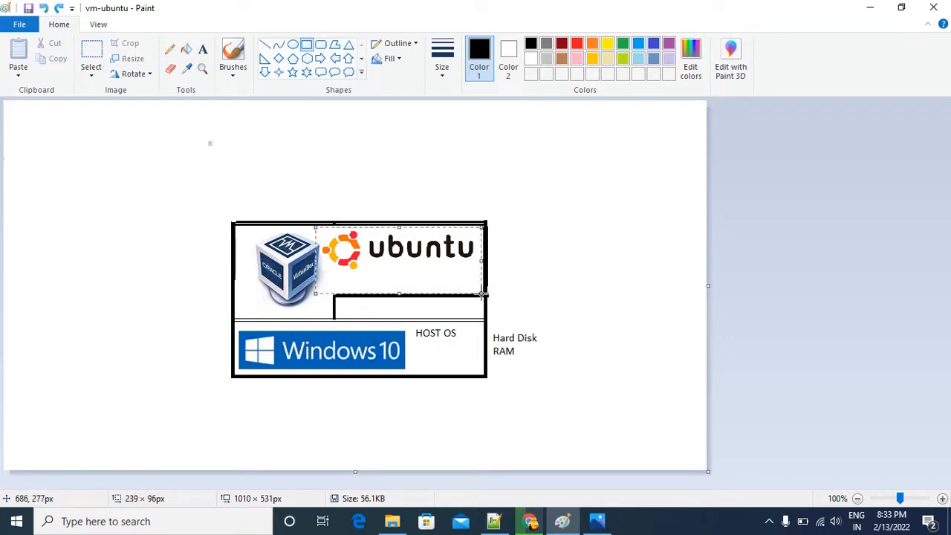
pyautogui.click(519, 272)
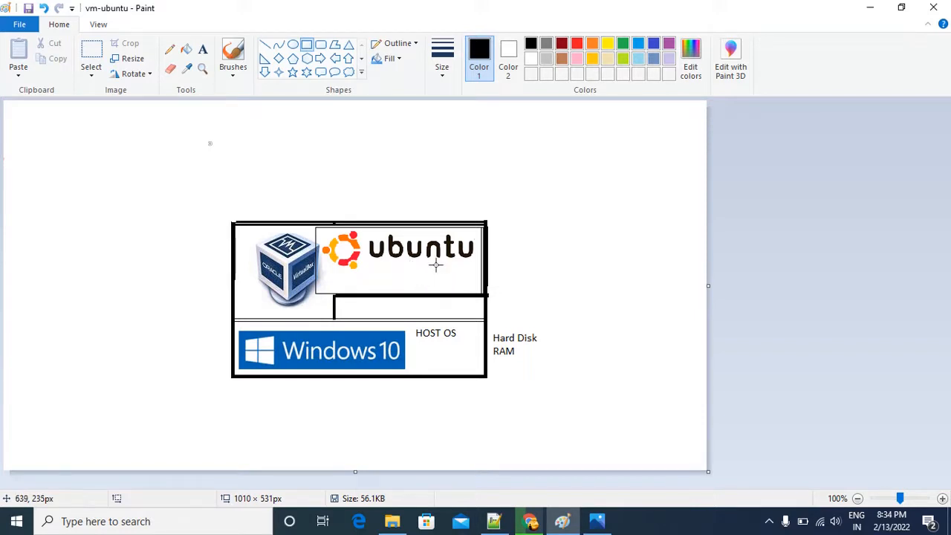
# Review the Notepad++ download entries for VirtualBox 6.1.32, its extension pack and ubuntu-desktop, and return to the Paint diagram.
pyautogui.click(493, 521)
pyautogui.scroll(-1, 364, 358)
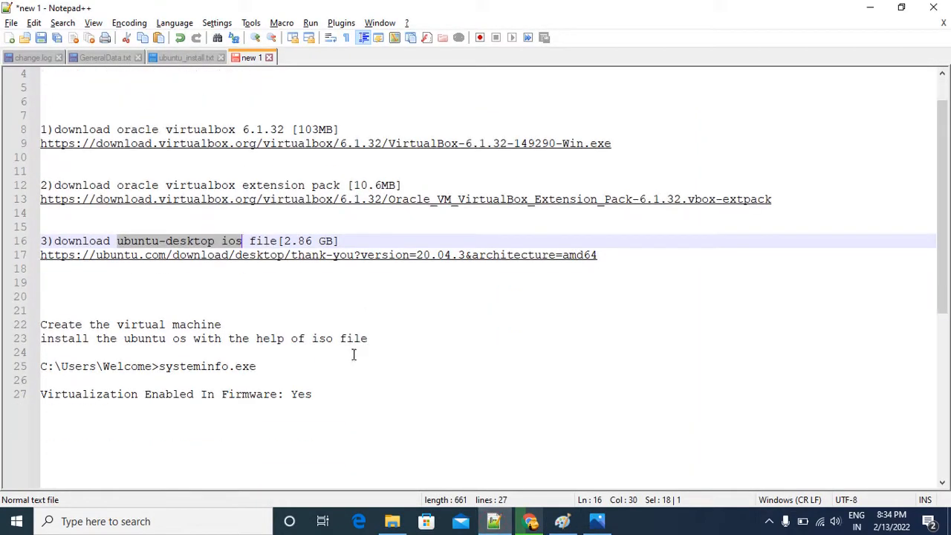
pyautogui.scroll(1, 343, 330)
pyautogui.scroll(-1, 240, 149)
pyautogui.doubleClick(176, 129)
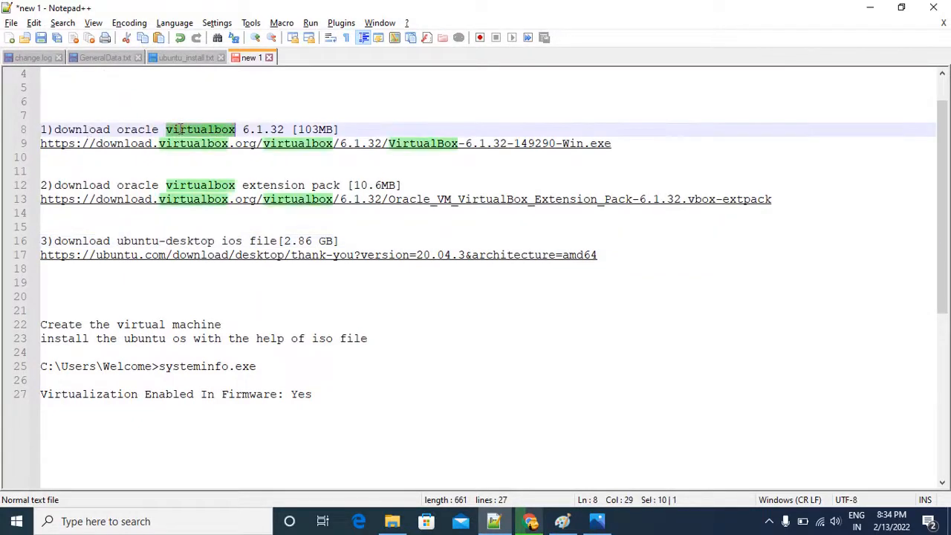
pyautogui.doubleClick(277, 186)
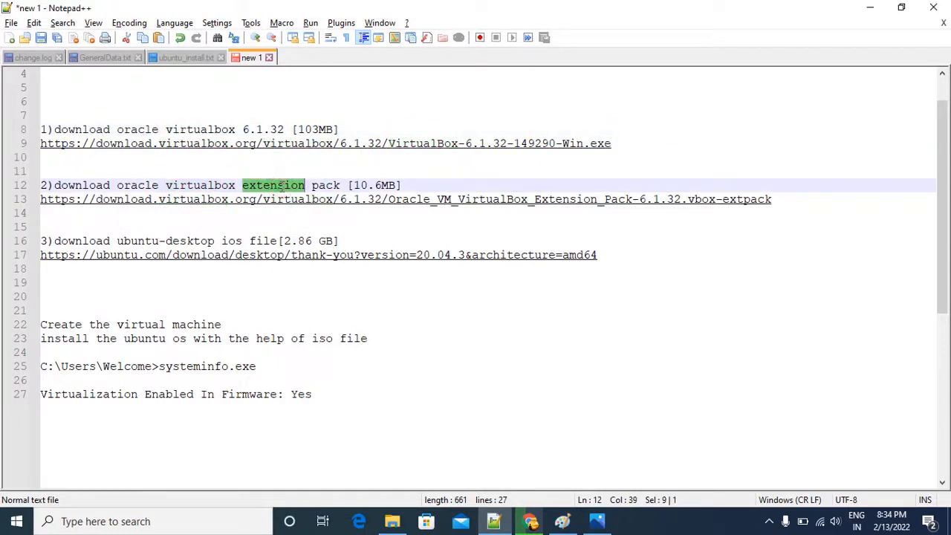
pyautogui.doubleClick(148, 241)
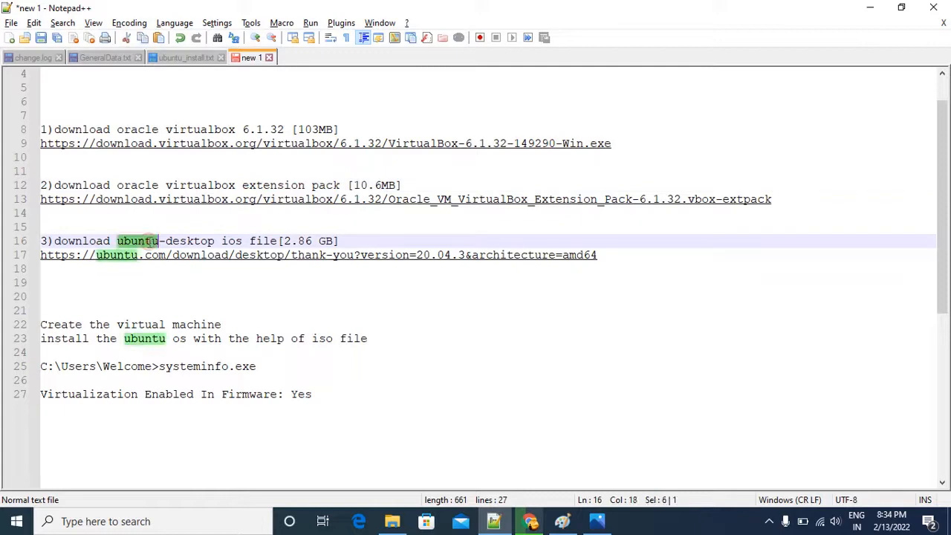
pyautogui.click(122, 309)
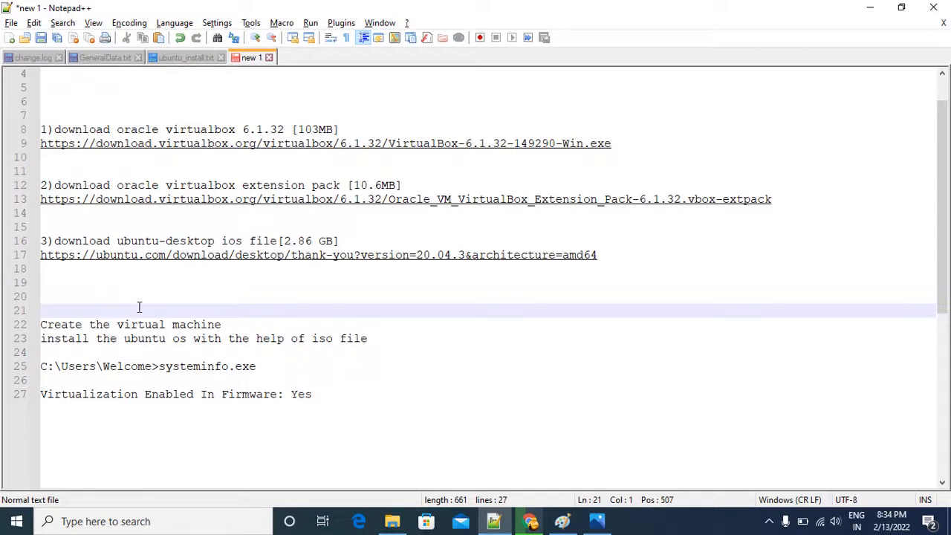
pyautogui.click(214, 114)
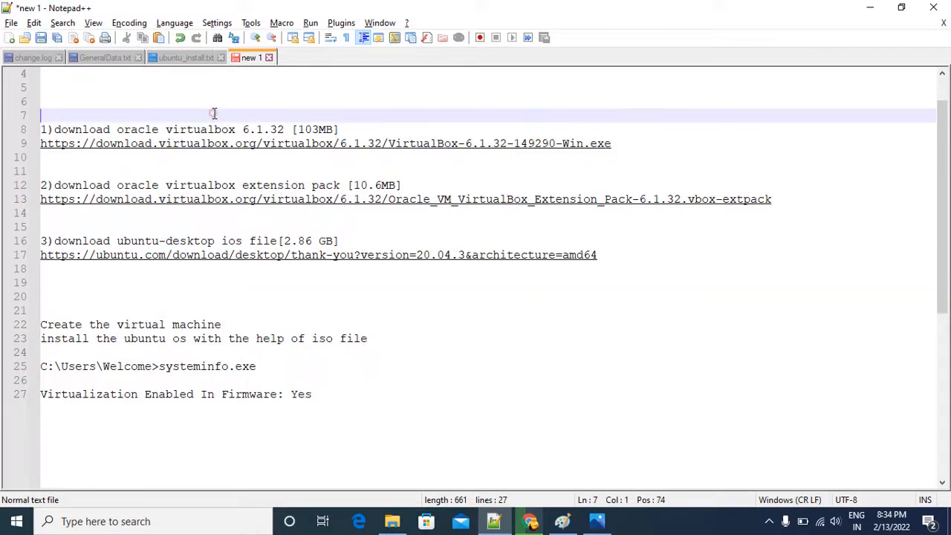
pyautogui.moveTo(565, 525)
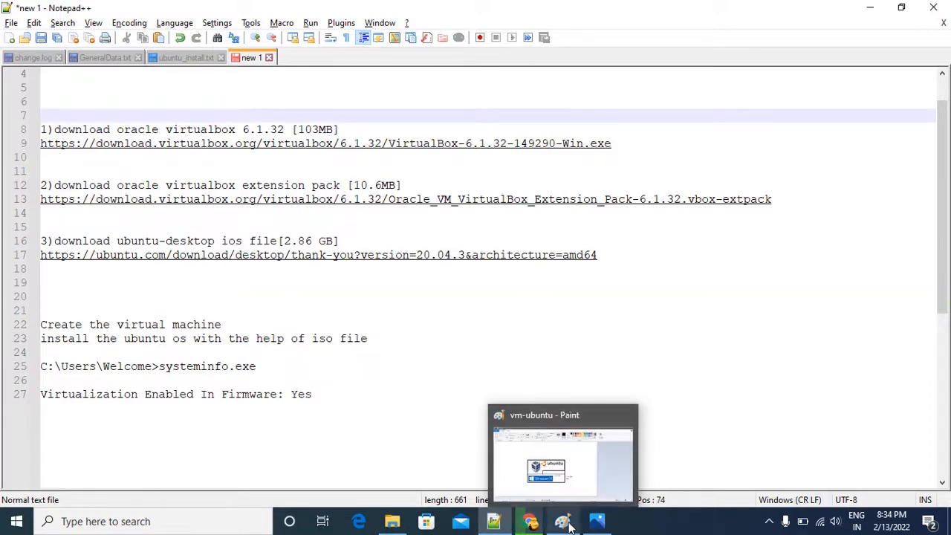
pyautogui.click(565, 482)
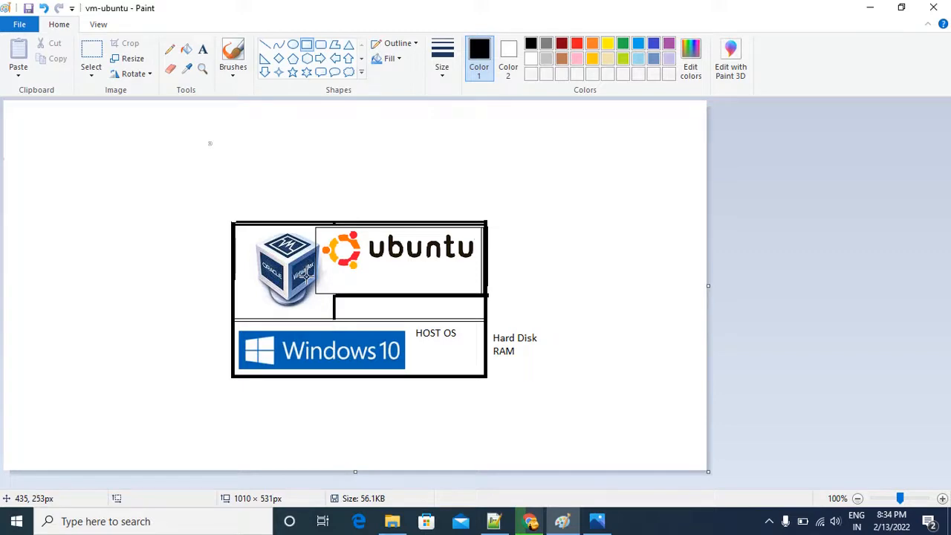
# Switch to Notepad++ and select the command systeminfo.exe on line 25 of the notes for copying.
pyautogui.click(491, 523)
pyautogui.scroll(-3, 460, 461)
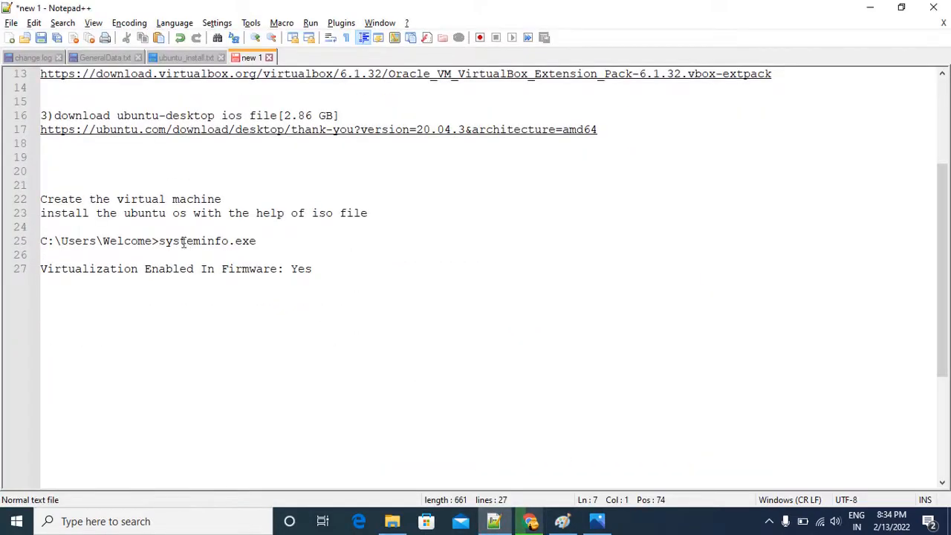
pyautogui.moveTo(161, 244); pyautogui.dragTo(257, 242)
pyautogui.hotkey('ctrl', 'c')
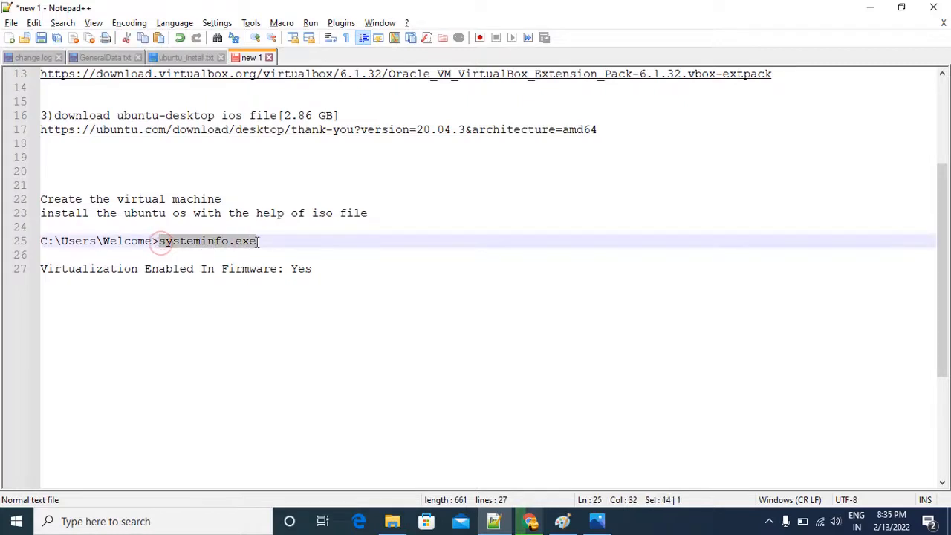
# Open Command Prompt and run the copied command systeminfo.exe.
pyautogui.click(176, 523)
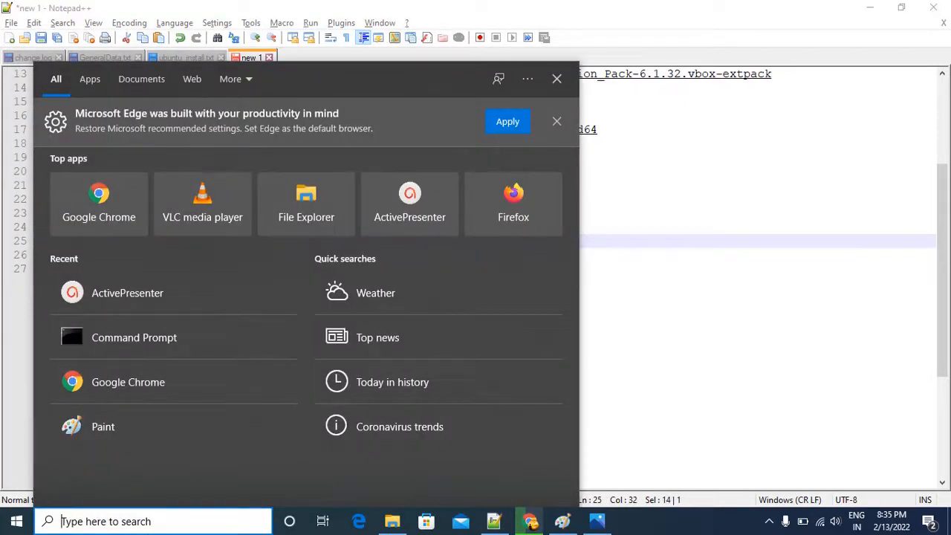
pyautogui.write('com')
pyautogui.press('Return')
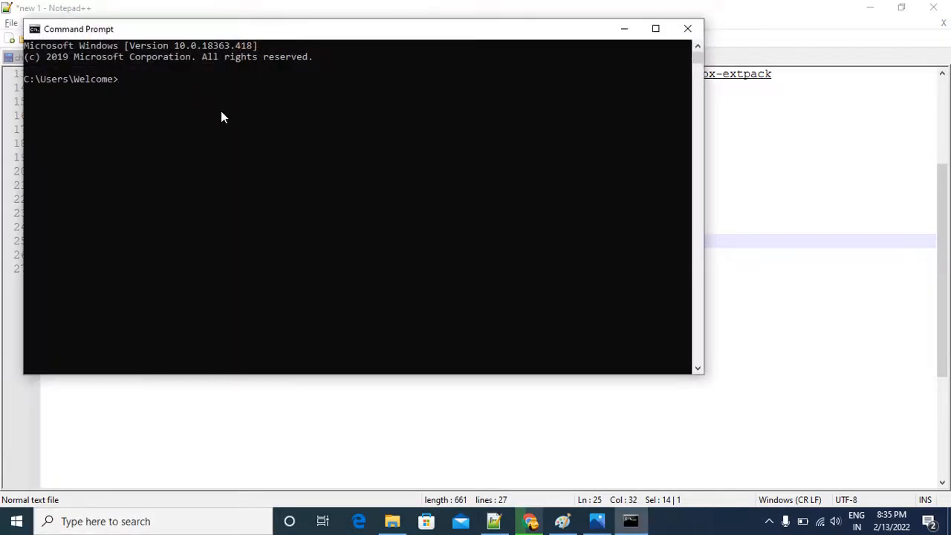
pyautogui.hotkey('ctrl', 'v')
pyautogui.press('Return')
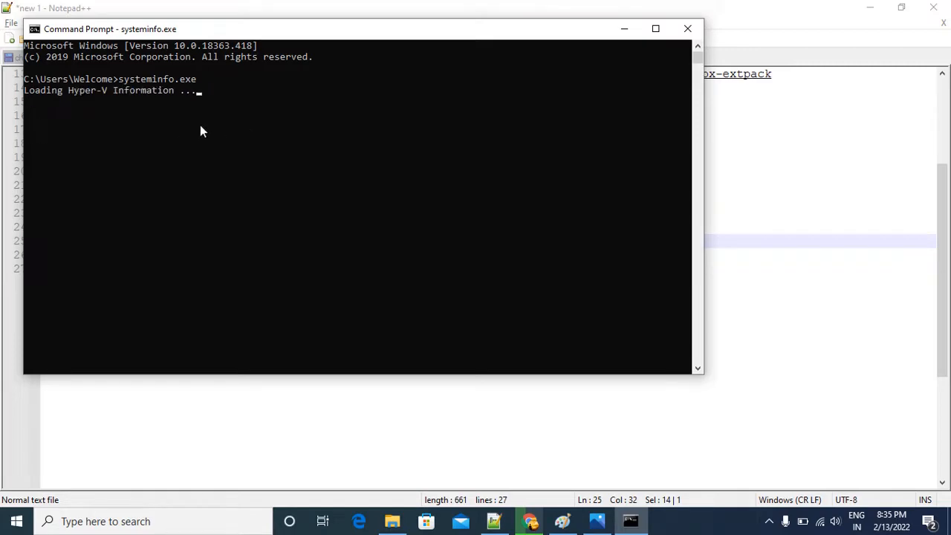
# Maximize Command Prompt and examine the system information output from the operating system details to the Hyper-V Requirements.
pyautogui.click(653, 30)
pyautogui.scroll(10, 272, 178)
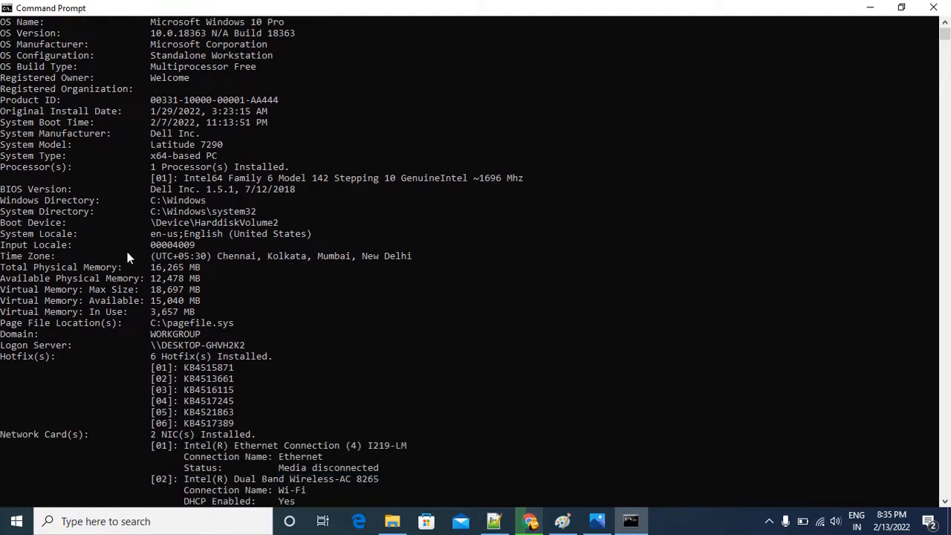
pyautogui.scroll(-1, 116, 277)
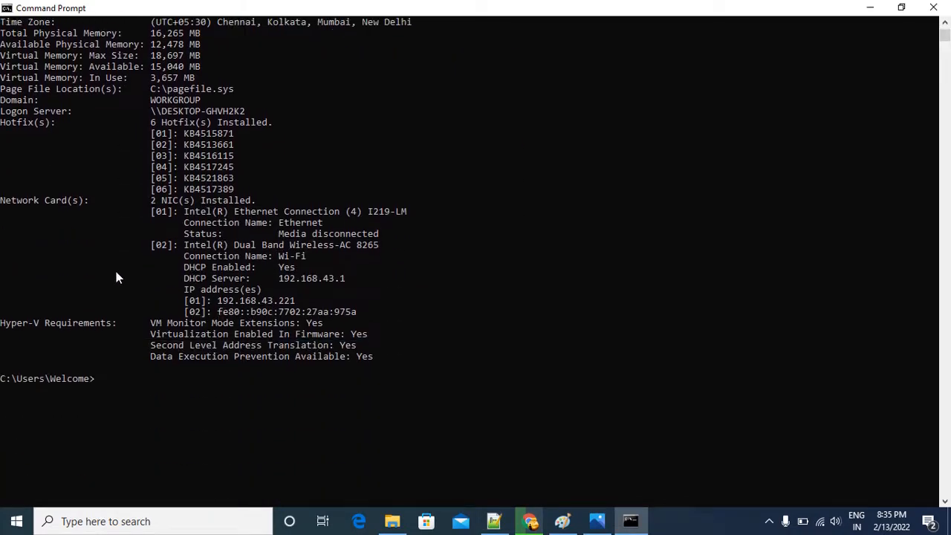
pyautogui.scroll(1, 135, 331)
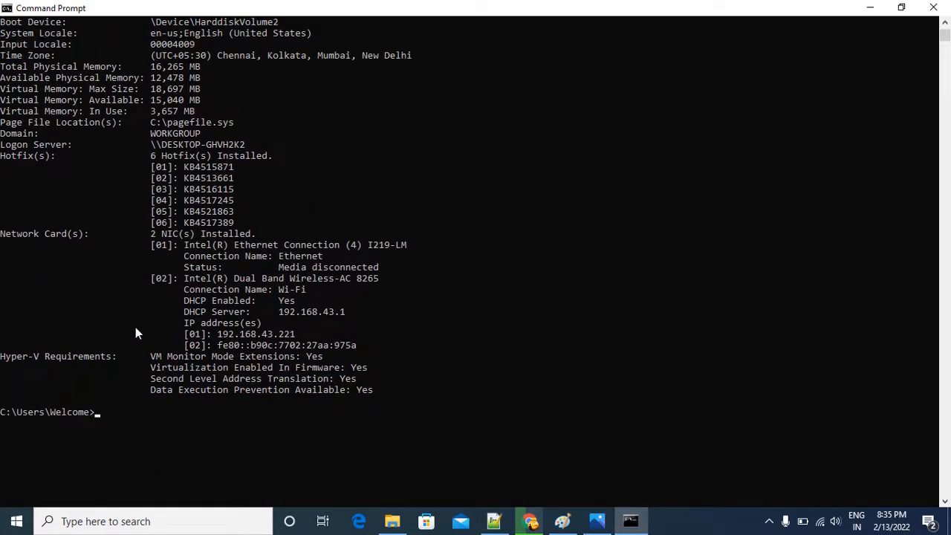
pyautogui.doubleClick(538, 15)
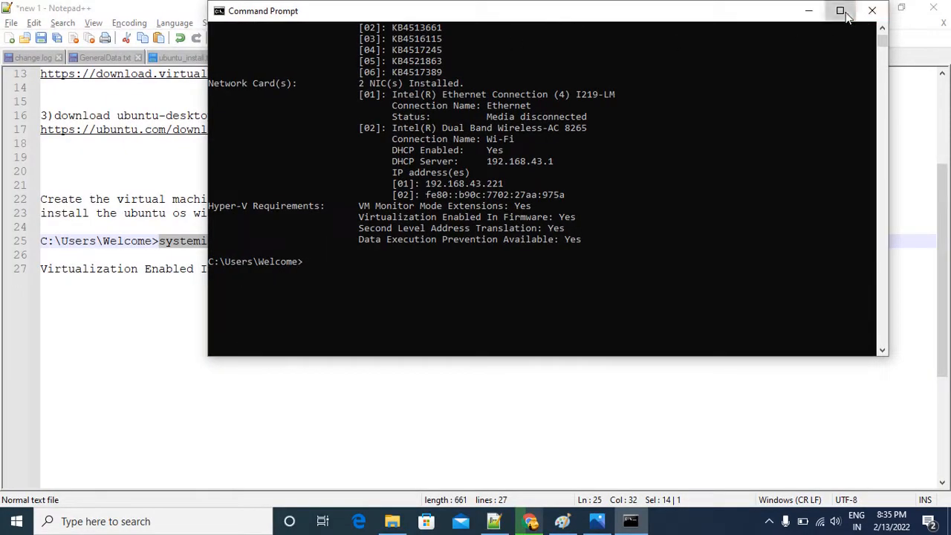
pyautogui.click(840, 10)
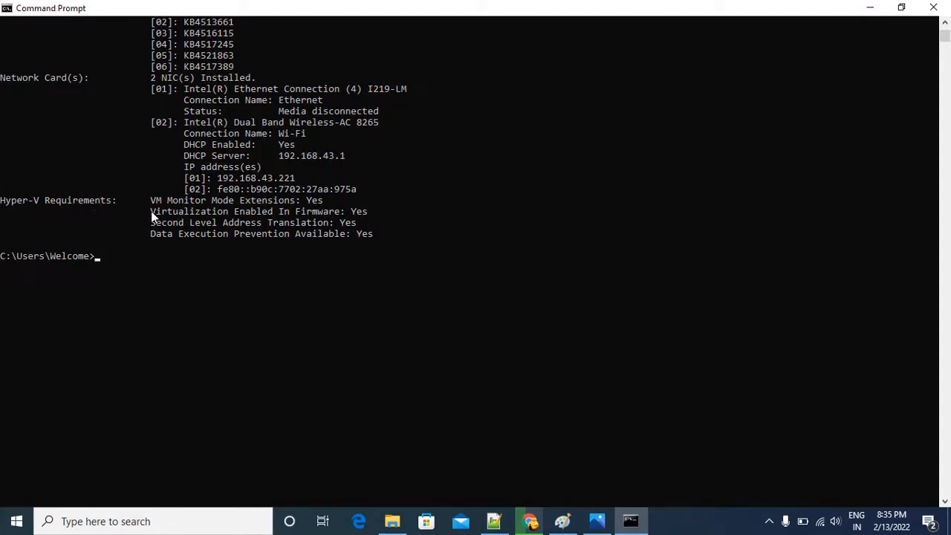
# Check the value of "Virtualization Enabled In Firmware" under Hyper-V Requirements and minimize Command Prompt.
pyautogui.moveTo(151, 211); pyautogui.dragTo(234, 211)
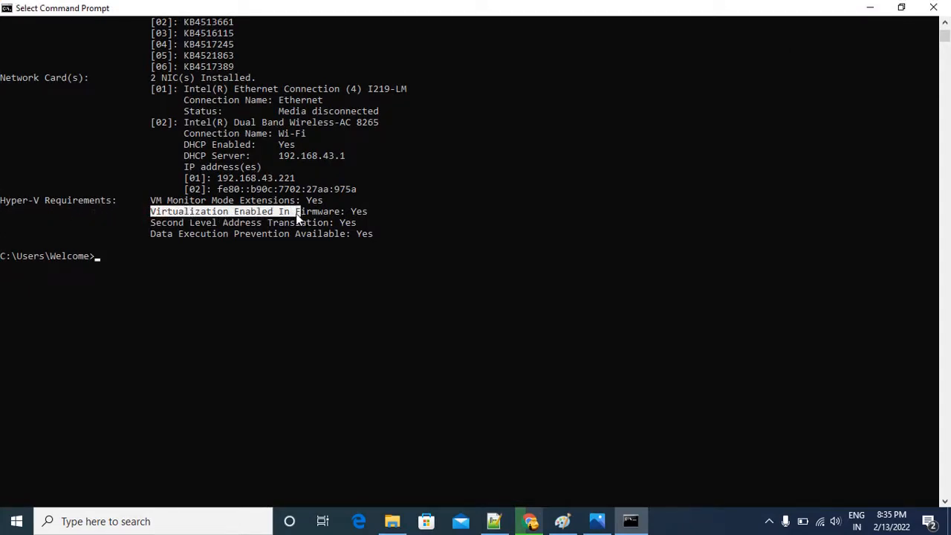
pyautogui.moveTo(298, 215); pyautogui.dragTo(321, 214)
pyautogui.moveTo(351, 211); pyautogui.dragTo(364, 213)
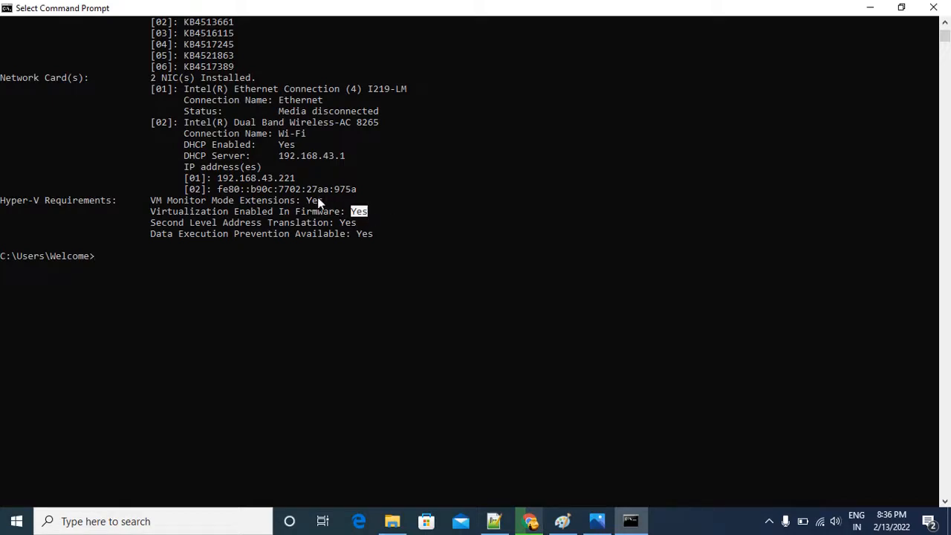
pyautogui.click(310, 197)
pyautogui.doubleClick(360, 210)
pyautogui.click(874, 13)
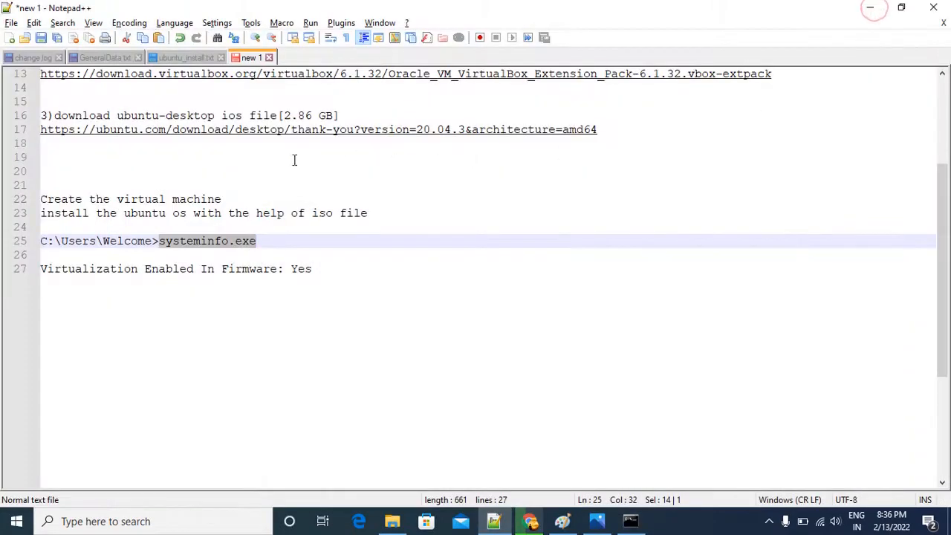
# Find the VirtualBox entry in the notes, switch to Chrome and examine the VirtualBox 6.1.32 Windows and Extension Pack downloads on virtualbox.org.
pyautogui.scroll(4, 293, 159)
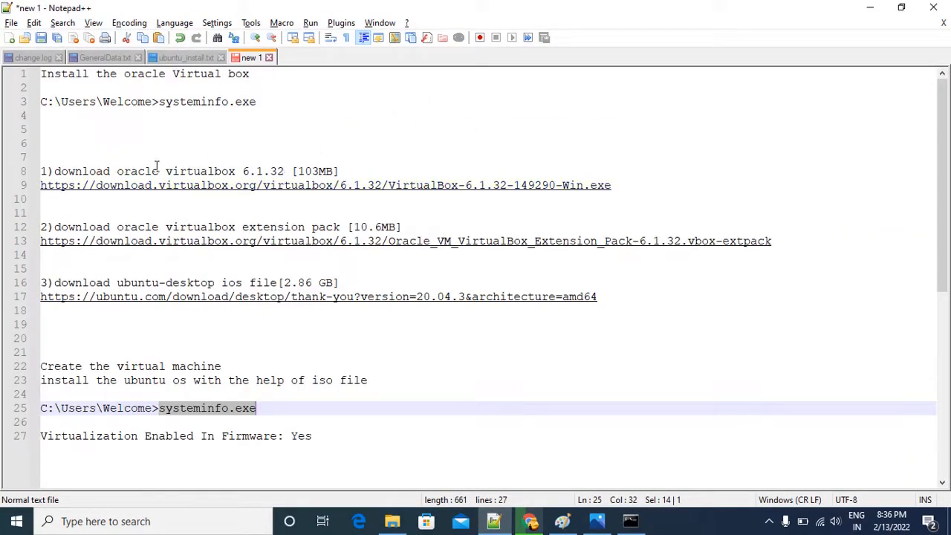
pyautogui.doubleClick(190, 172)
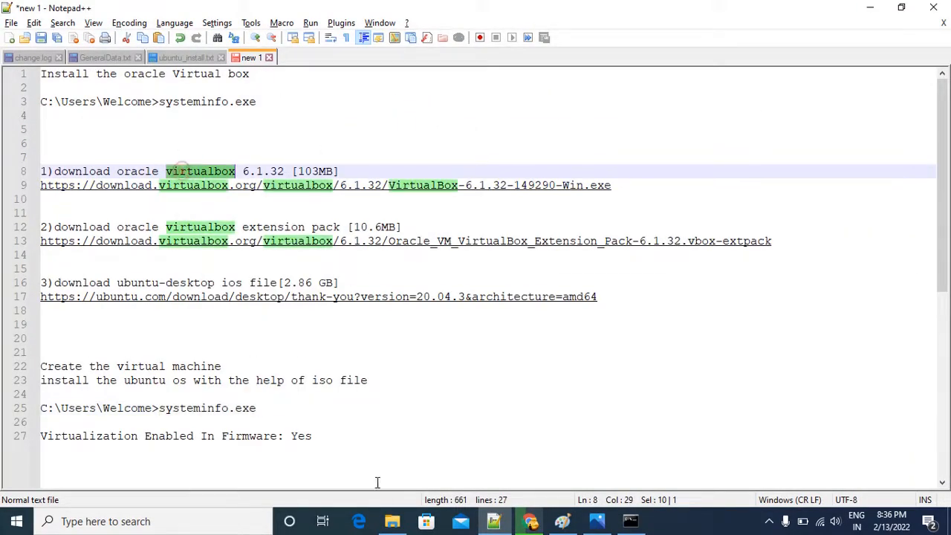
pyautogui.click(535, 524)
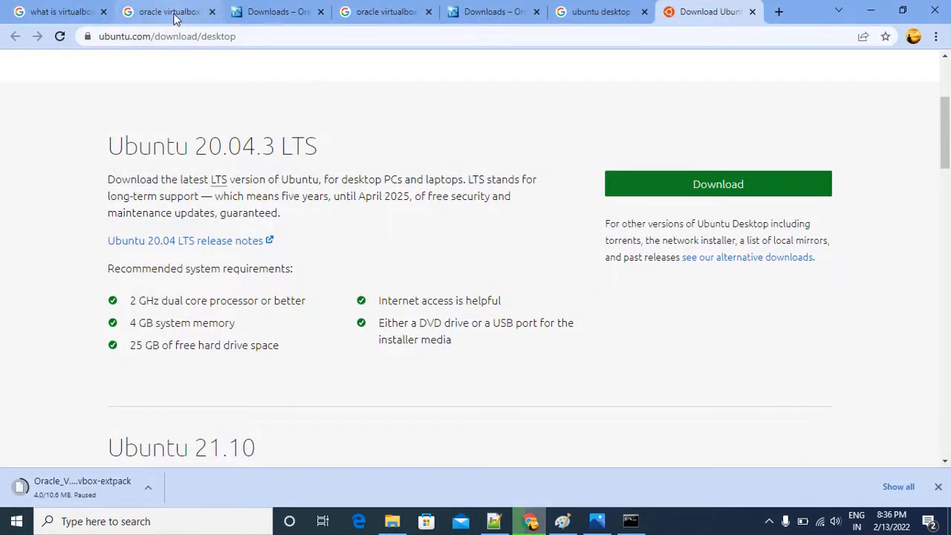
pyautogui.click(171, 12)
pyautogui.scroll(2, 405, 342)
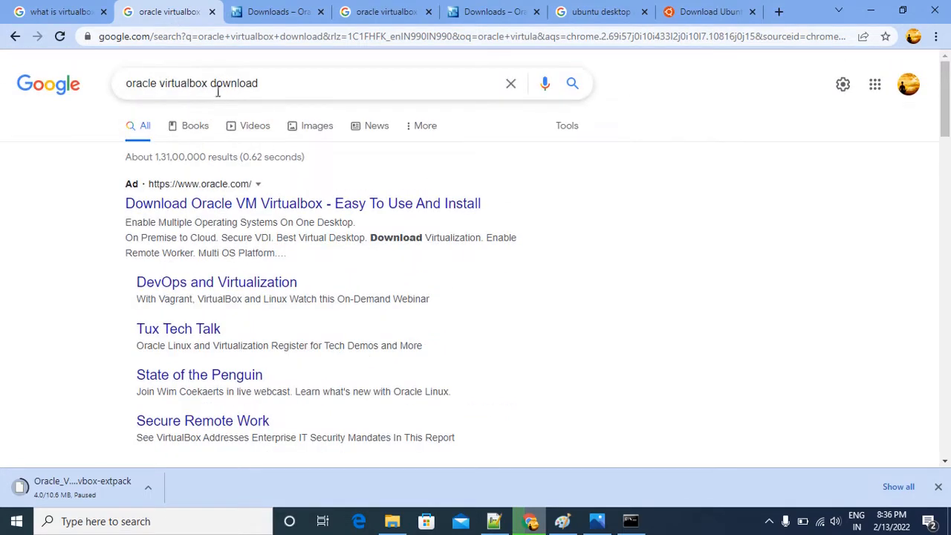
pyautogui.scroll(-4, 34, 382)
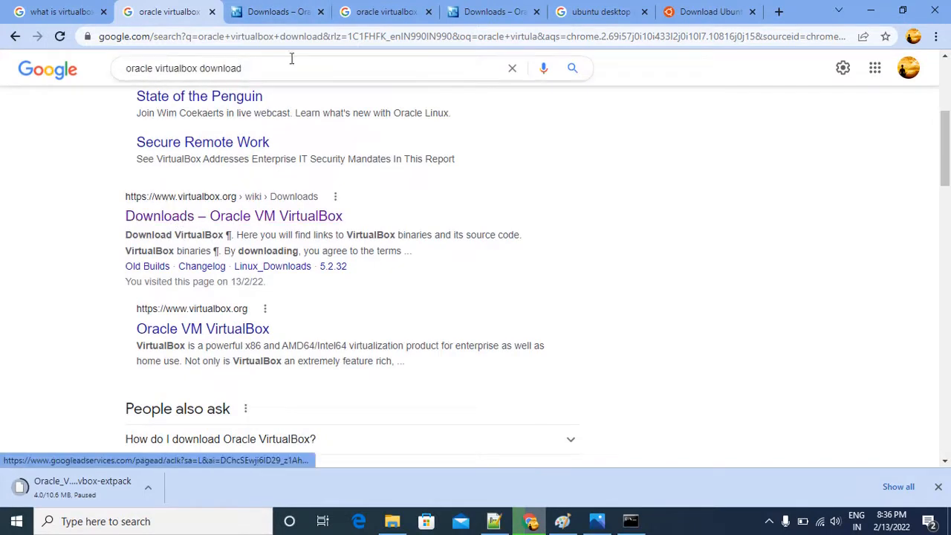
pyautogui.click(286, 14)
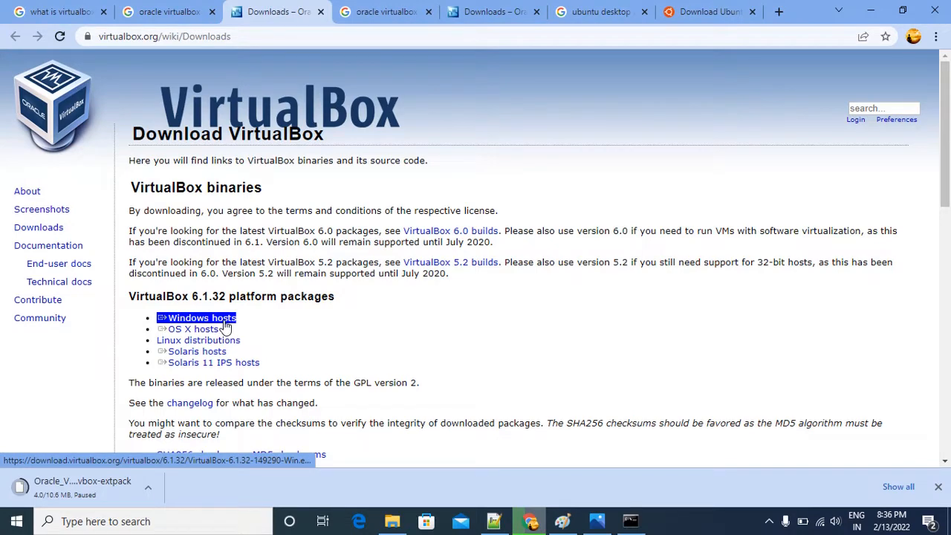
pyautogui.scroll(-5, 287, 323)
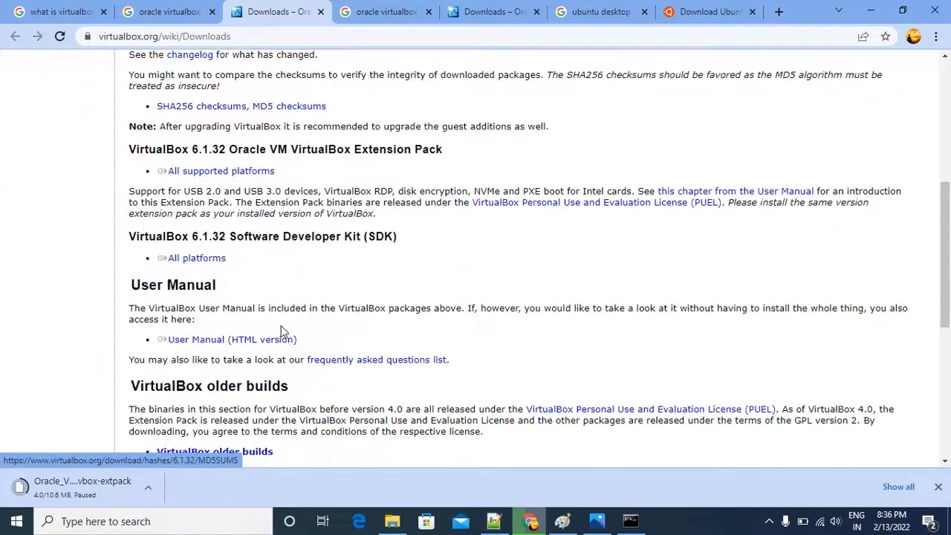
# Look over the VirtualBox downloads page, then switch to File Explorer and locate VirtualBox-6.1.32-149290-Win in the 01Softwares folder.
pyautogui.scroll(-2, 281, 329)
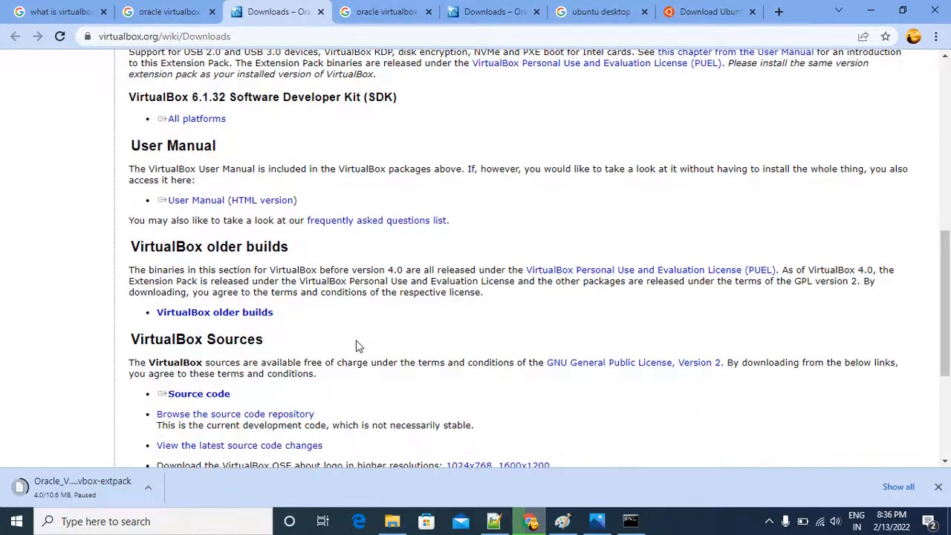
pyautogui.scroll(5, 355, 345)
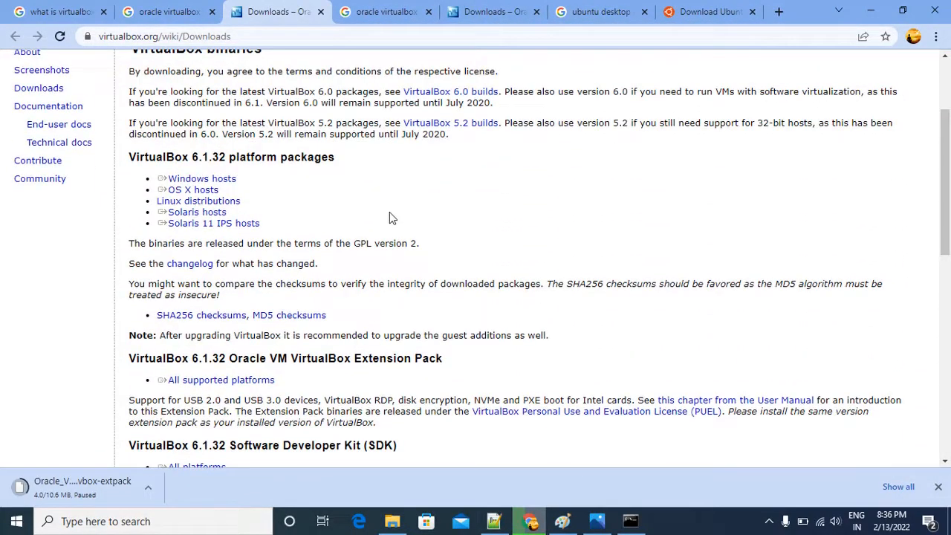
pyautogui.click(391, 522)
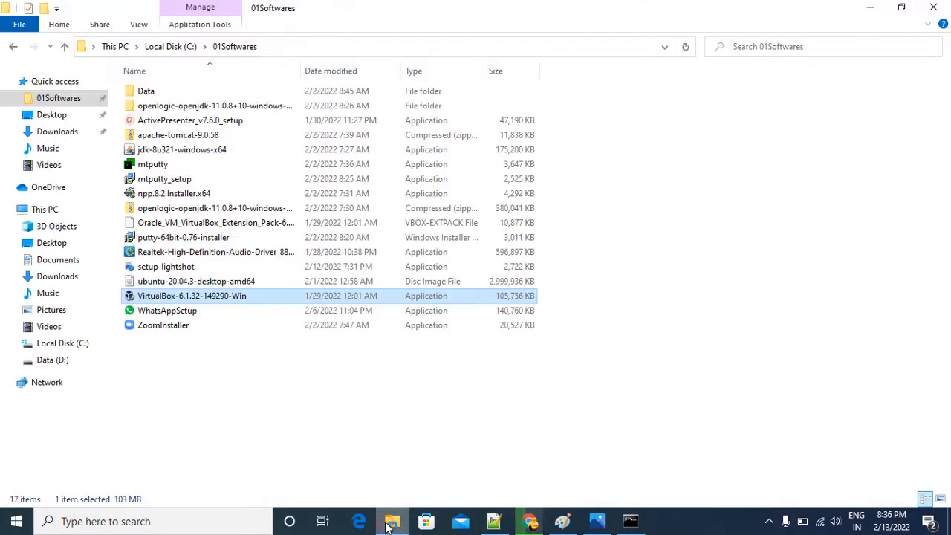
pyautogui.click(70, 101)
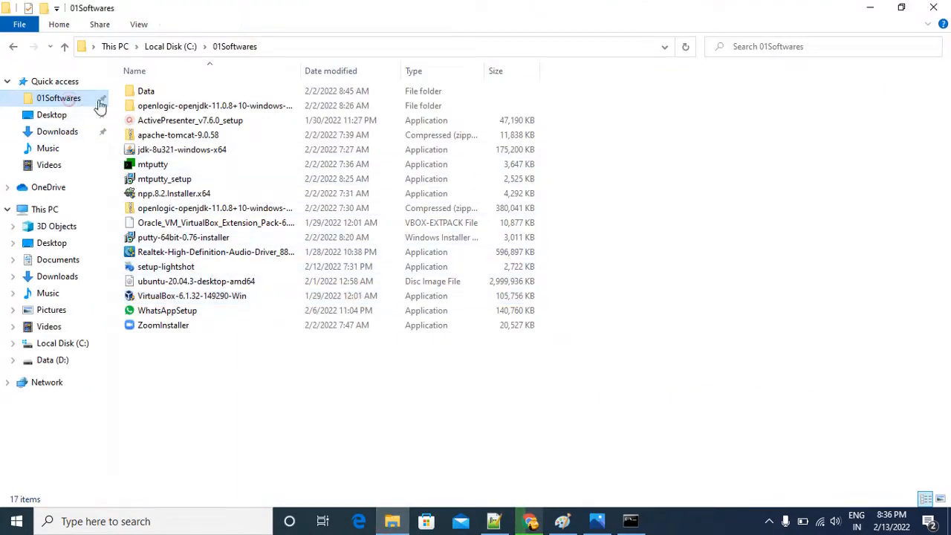
pyautogui.click(172, 299)
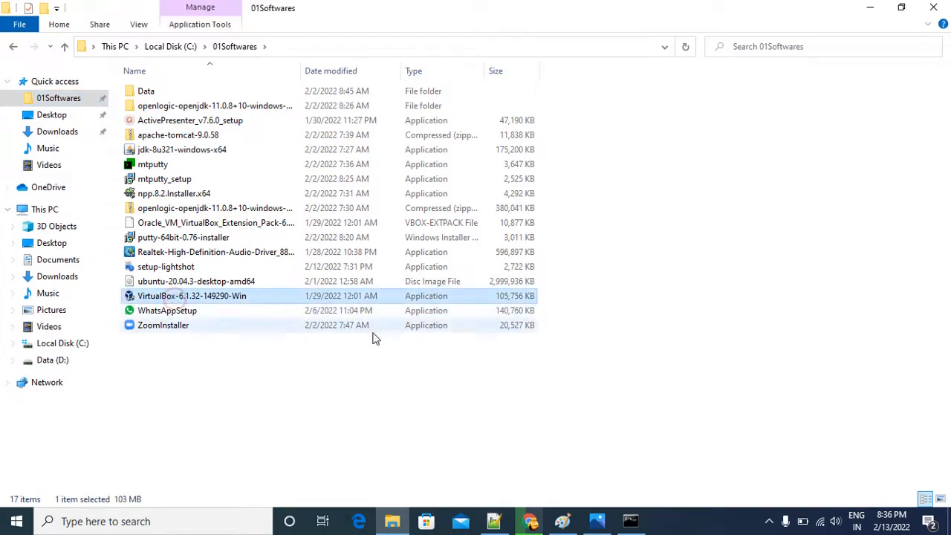
# Switch to Notepad++ and mark the word "extension" in download item 2, then view the vm-ubuntu.png diagram in Photos.
pyautogui.hotkey('alt', 'Tab')
pyautogui.hotkey('alt', 'Tab')
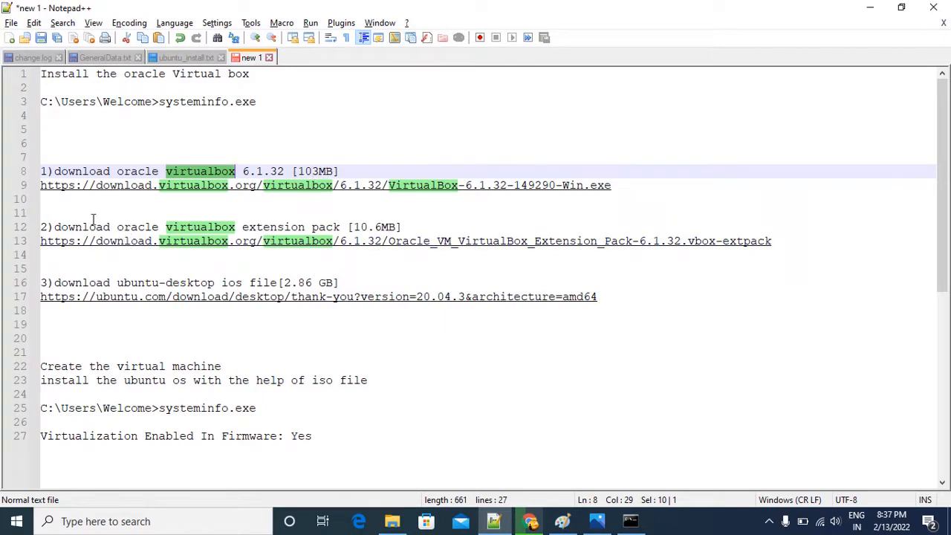
pyautogui.doubleClick(282, 226)
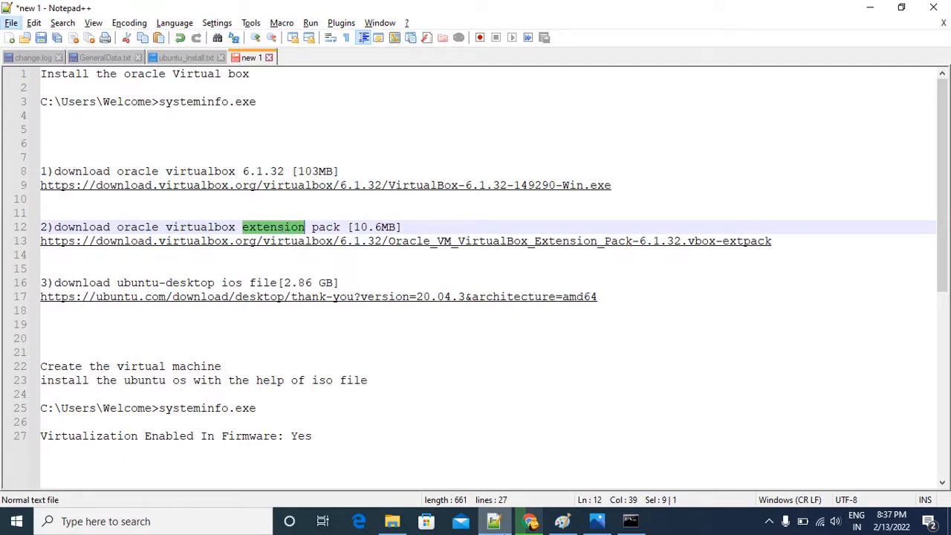
pyautogui.click(596, 520)
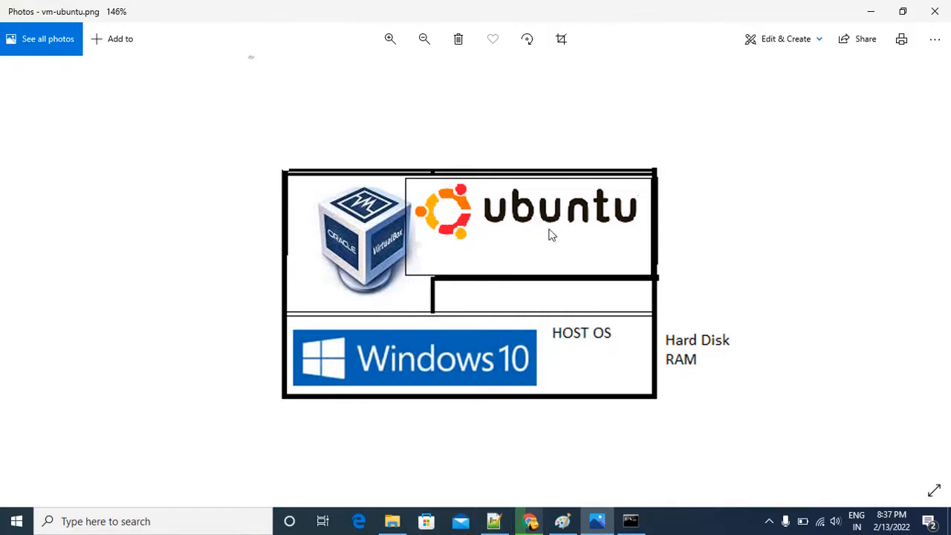
# Switch to Chrome, read the search results for "what is virtualbox extension pack" and return to the VirtualBox Downloads page.
pyautogui.click(531, 522)
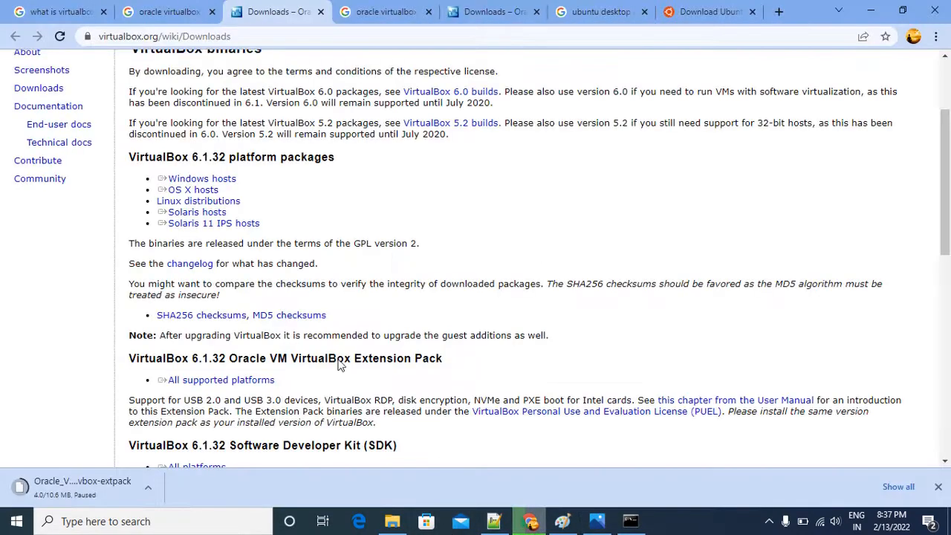
pyautogui.click(86, 17)
pyautogui.scroll(2, 65, 389)
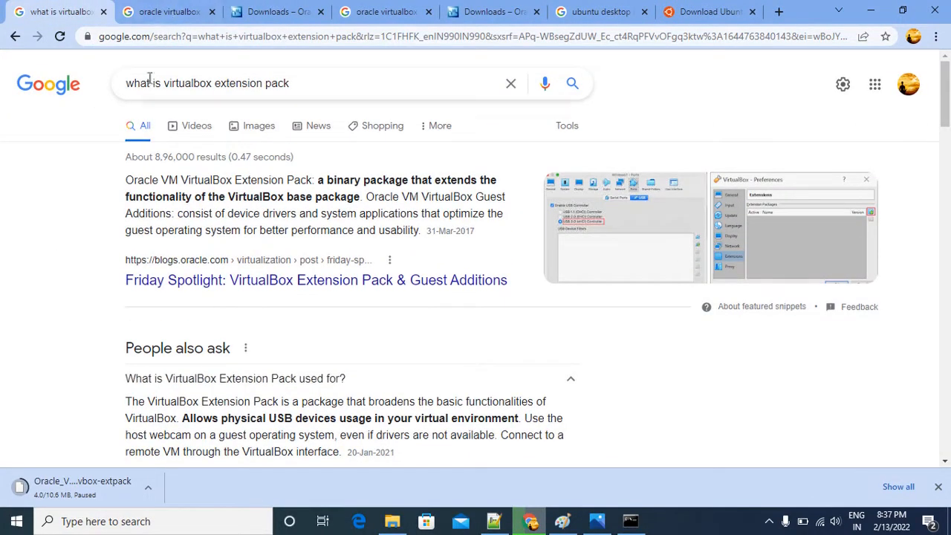
pyautogui.scroll(-4, 85, 214)
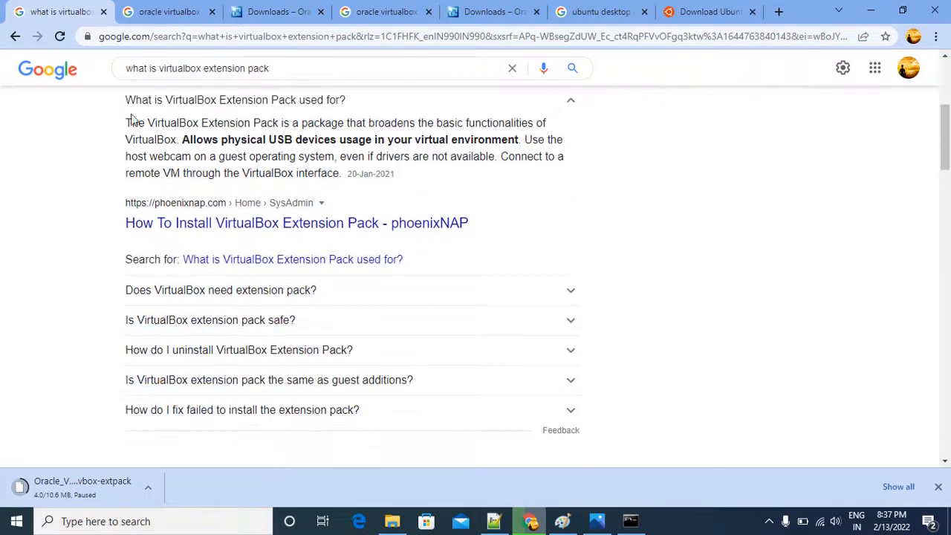
pyautogui.click(167, 11)
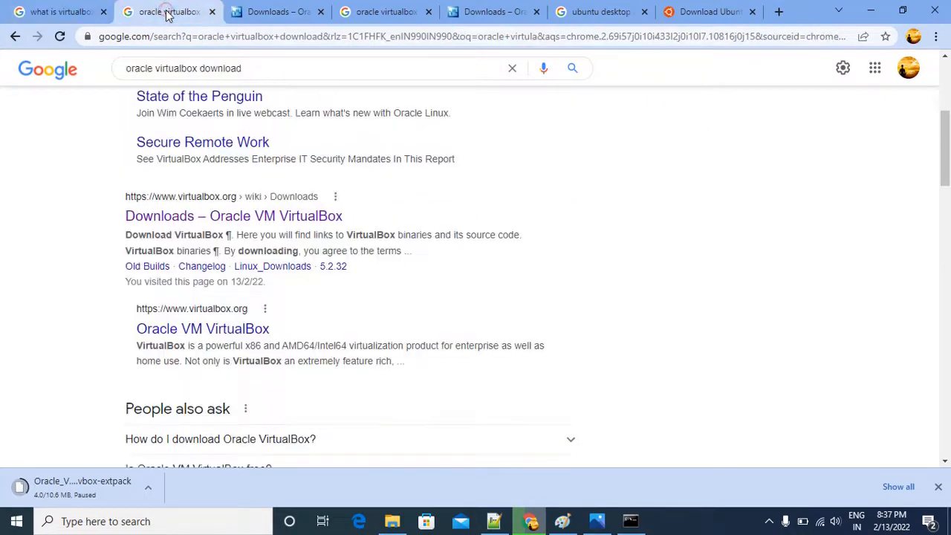
pyautogui.click(256, 9)
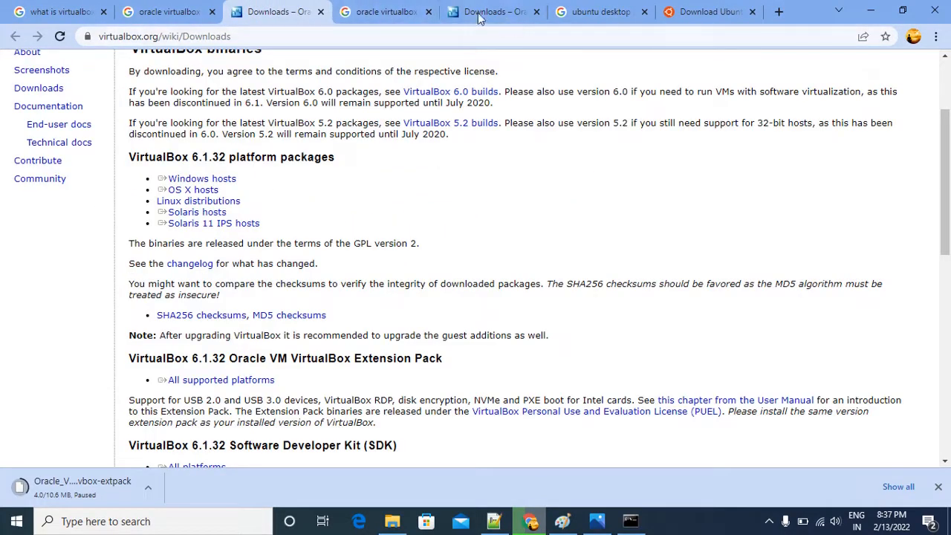
# Expand the question "Does VirtualBox need extension pack?" in the extension pack search results and read its answer.
pyautogui.click(67, 12)
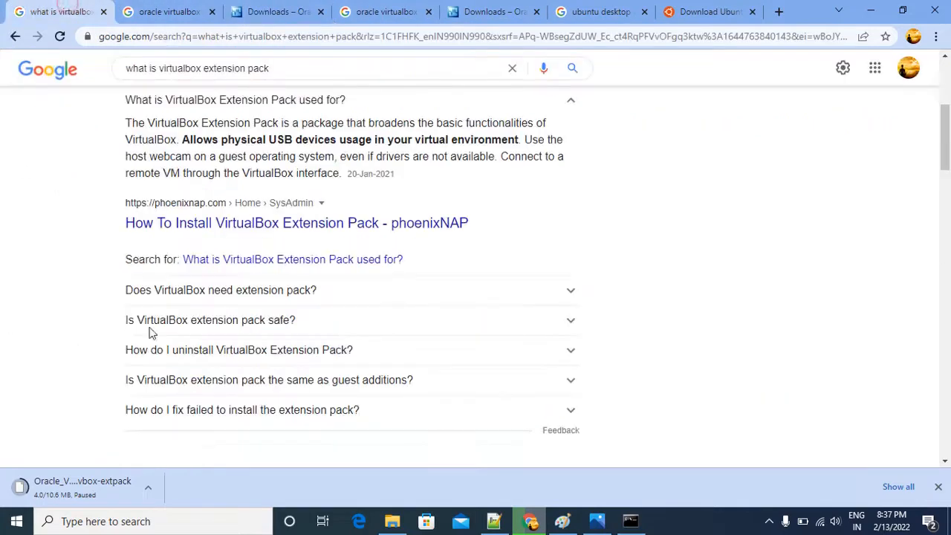
pyautogui.click(565, 294)
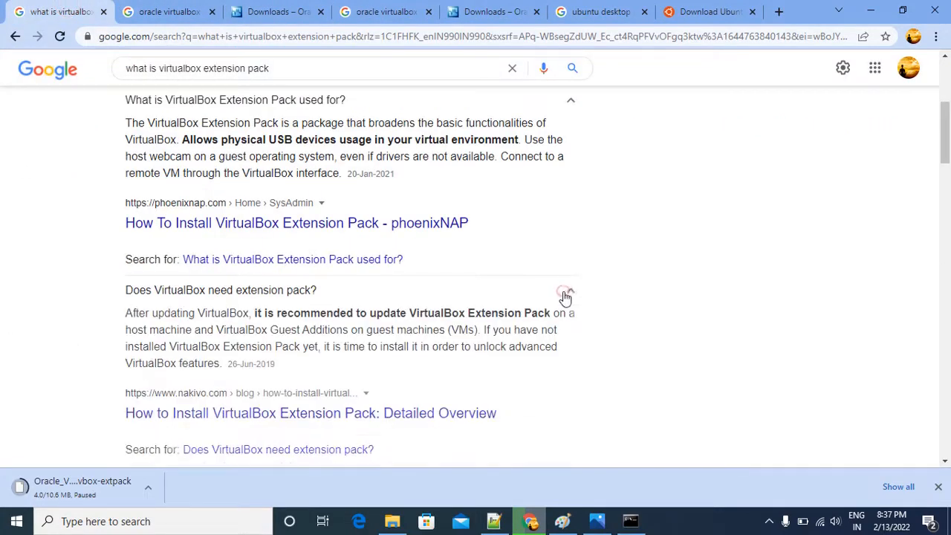
pyautogui.scroll(-1, 222, 297)
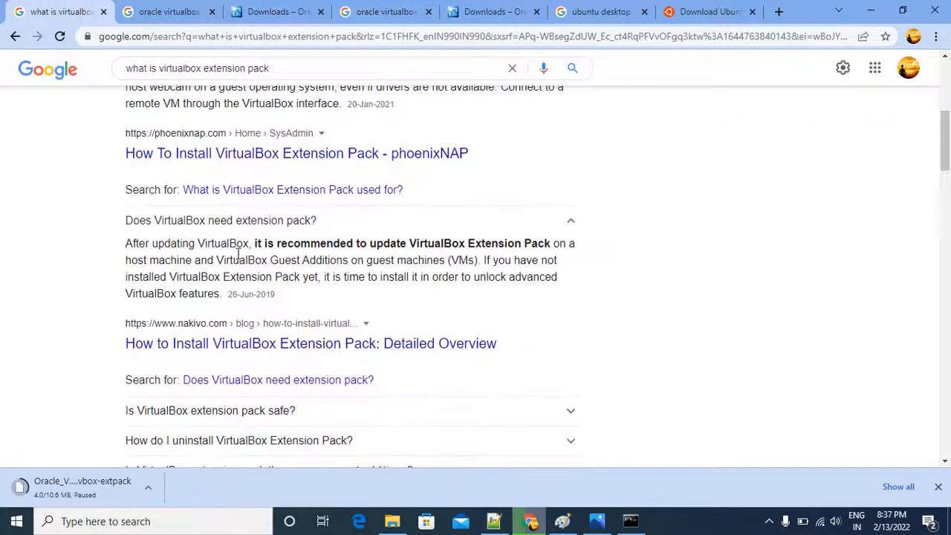
pyautogui.scroll(3, 213, 257)
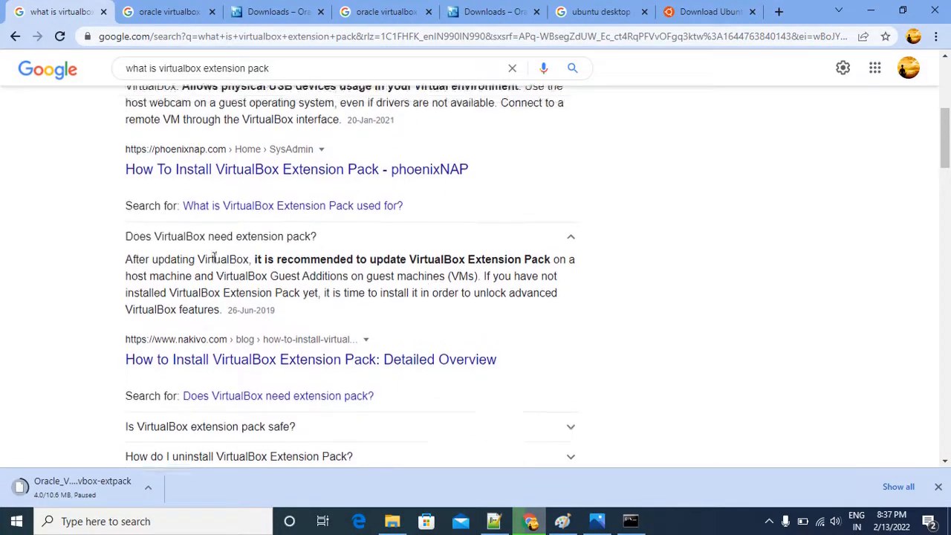
pyautogui.scroll(2, 148, 264)
# Review the Google results for "oracle virtualbox download" and for "oracle virtualbox extension pack install".
pyautogui.click(170, 11)
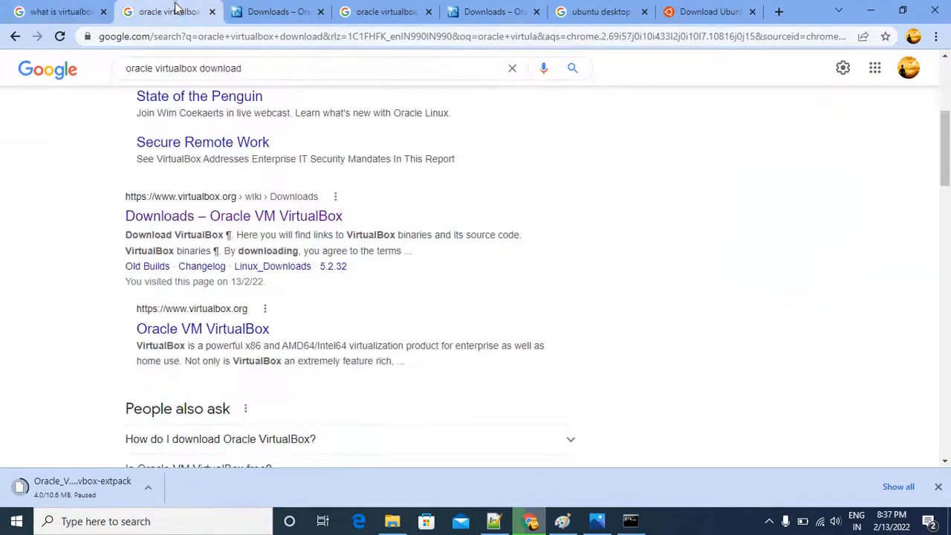
pyautogui.scroll(4, 78, 280)
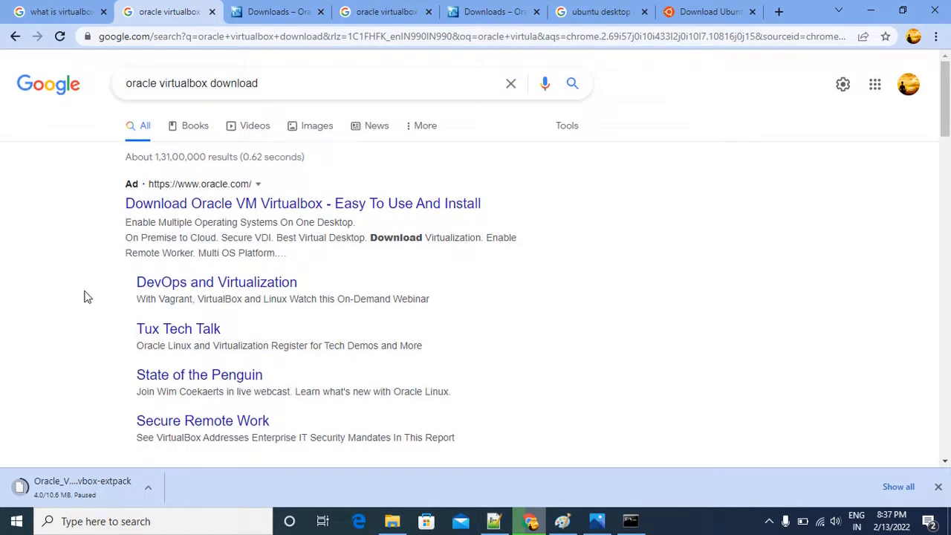
pyautogui.click(381, 15)
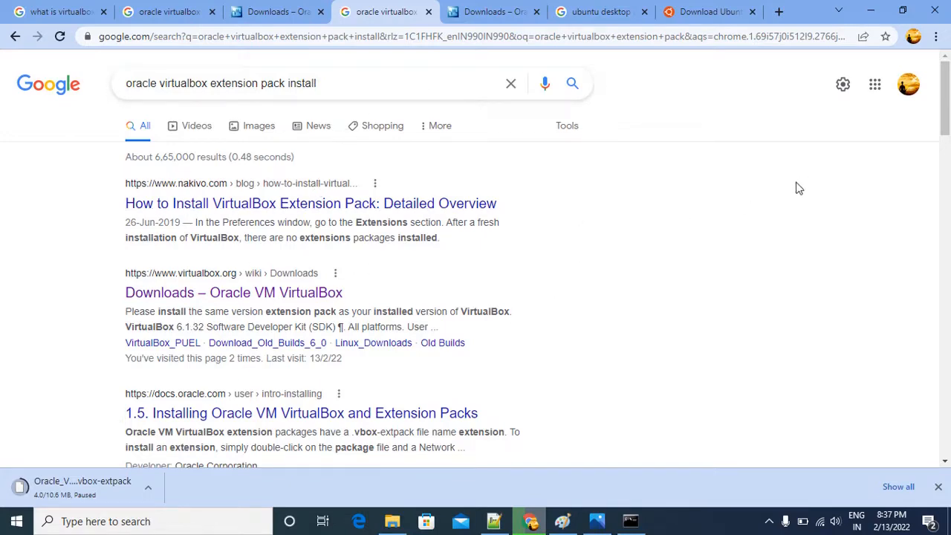
pyautogui.hotkey('alt', 'Tab')
pyautogui.hotkey('alt', 'Tab')
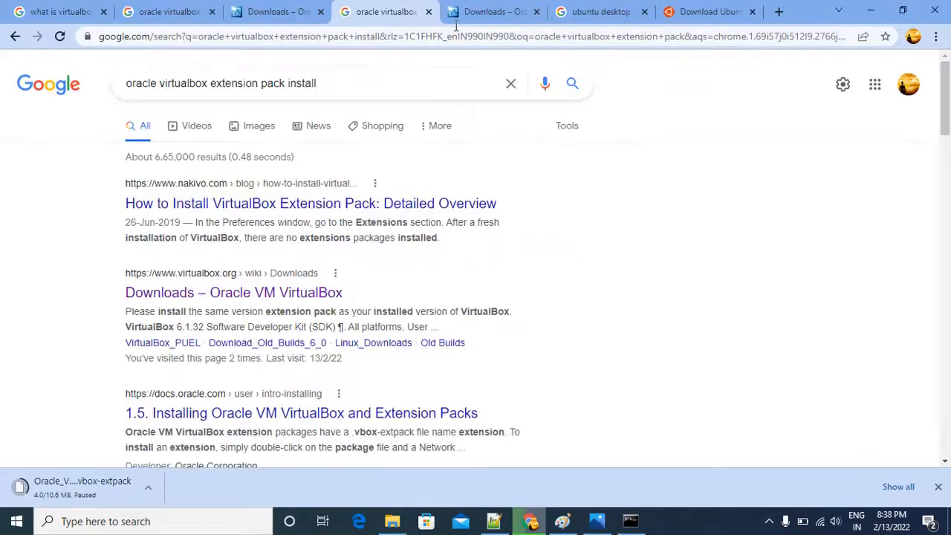
# Go to the Download Ubuntu Desktop page and examine the Ubuntu 20.04.3 LTS and 21.10 downloads and the recommended system requirements.
pyautogui.click(496, 13)
pyautogui.click(594, 13)
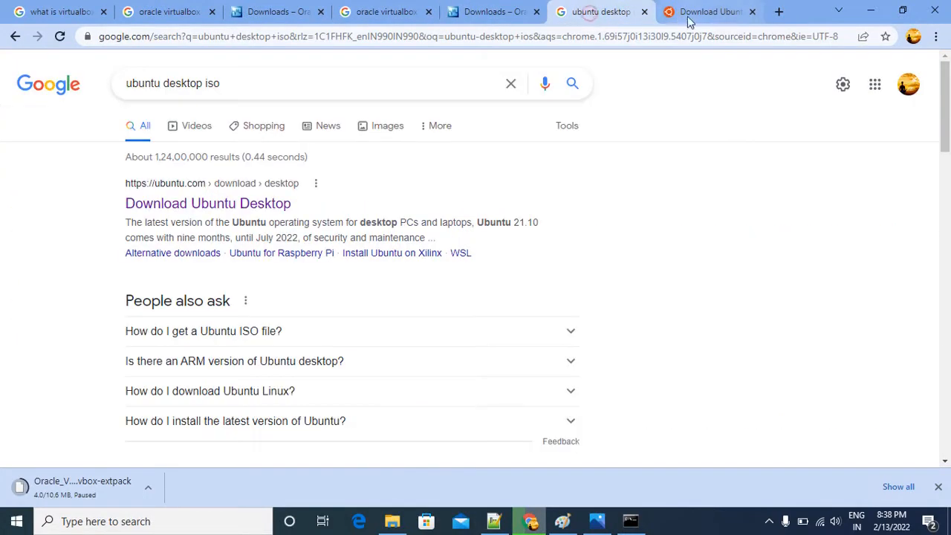
pyautogui.click(694, 15)
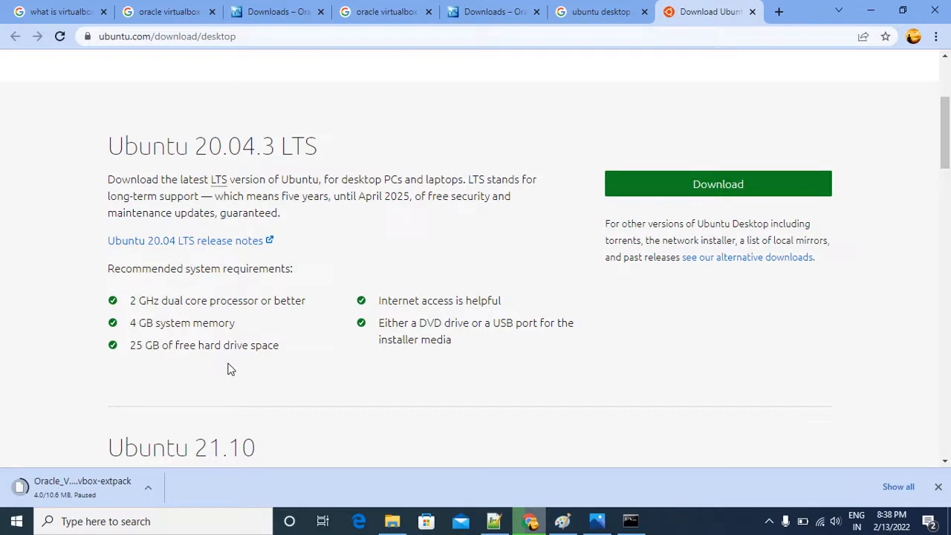
pyautogui.scroll(-3, 231, 370)
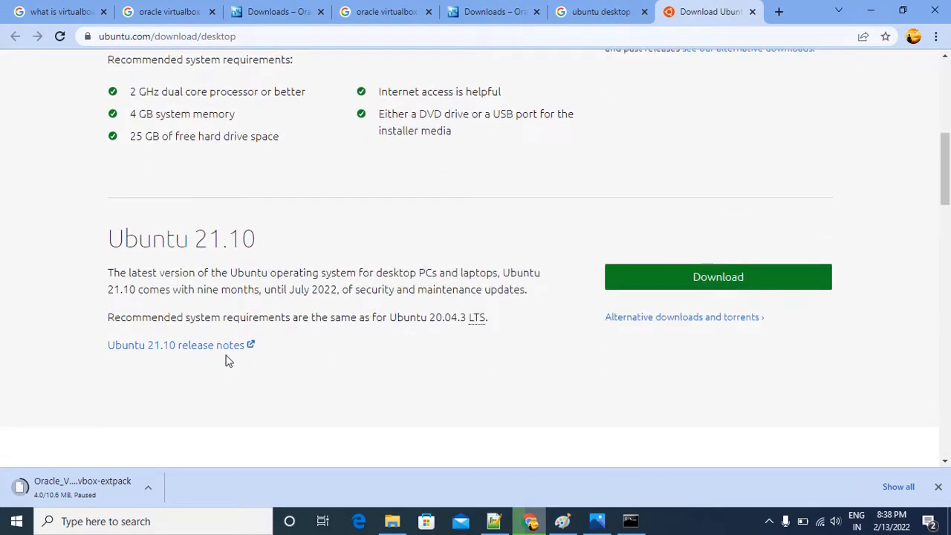
pyautogui.scroll(2, 307, 358)
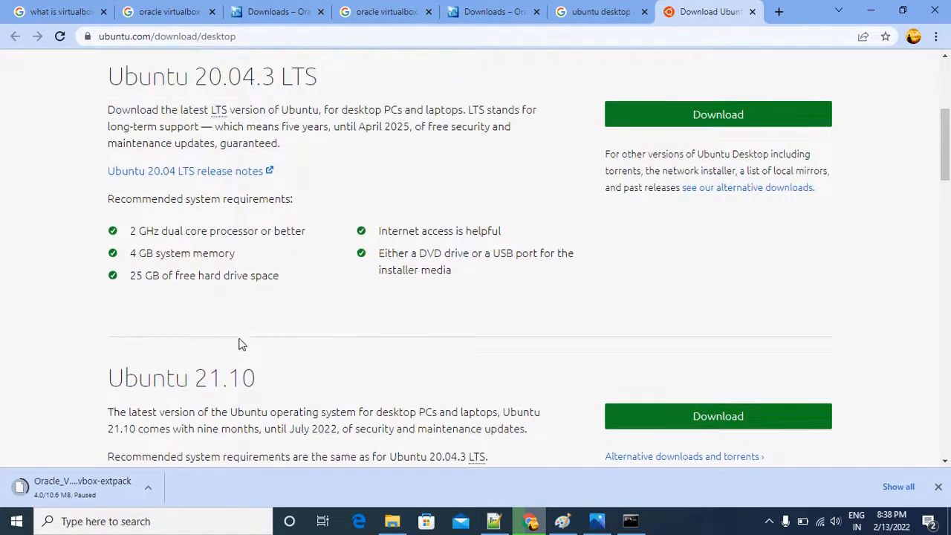
pyautogui.scroll(3, 308, 312)
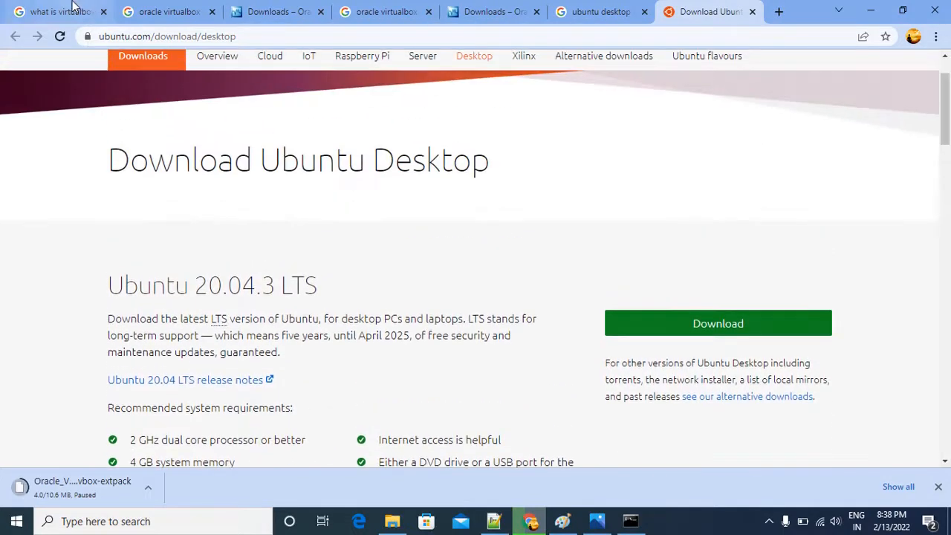
# Return to the extension pack search and extend the Google query to "what is virtualbox extension pack uses".
pyautogui.click(59, 14)
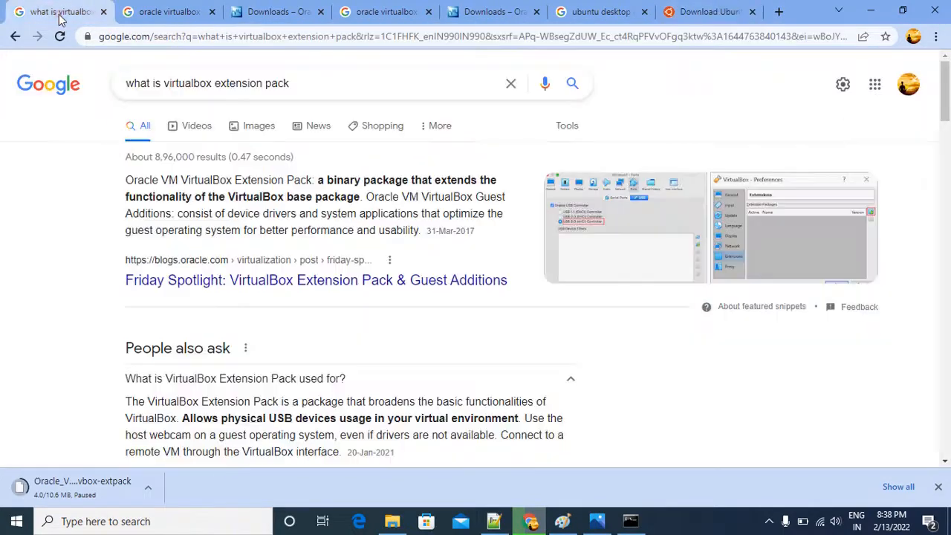
pyautogui.click(318, 88)
pyautogui.write('uses')
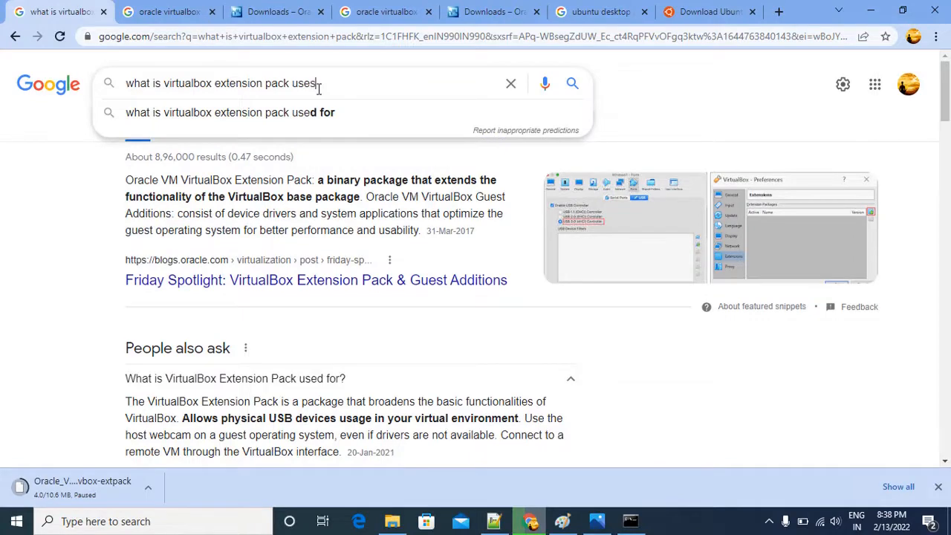
pyautogui.press('Return')
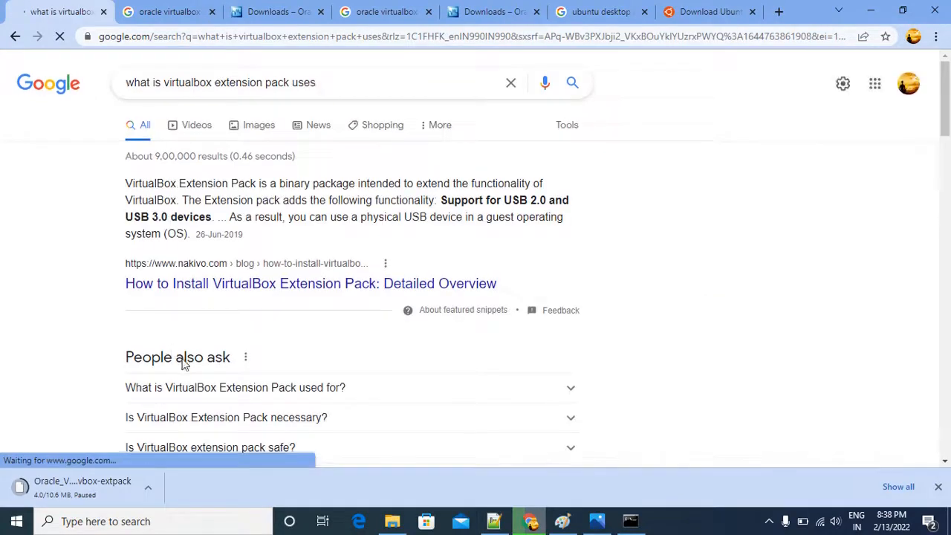
# Expand "What is VirtualBox Extension Pack used for?" and read the answer, briefly marking its words about the virtual environment.
pyautogui.scroll(-2, 467, 257)
pyautogui.click(484, 249)
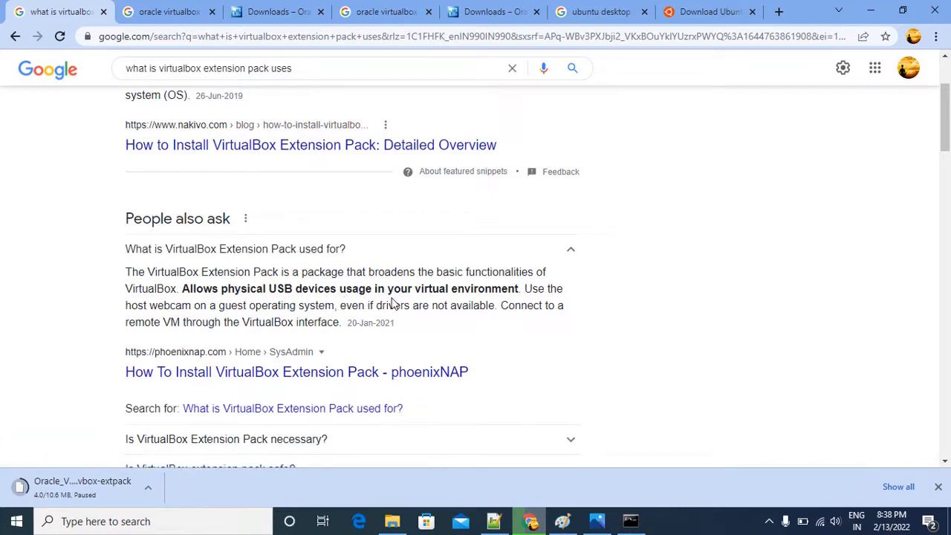
pyautogui.moveTo(408, 289); pyautogui.dragTo(513, 290)
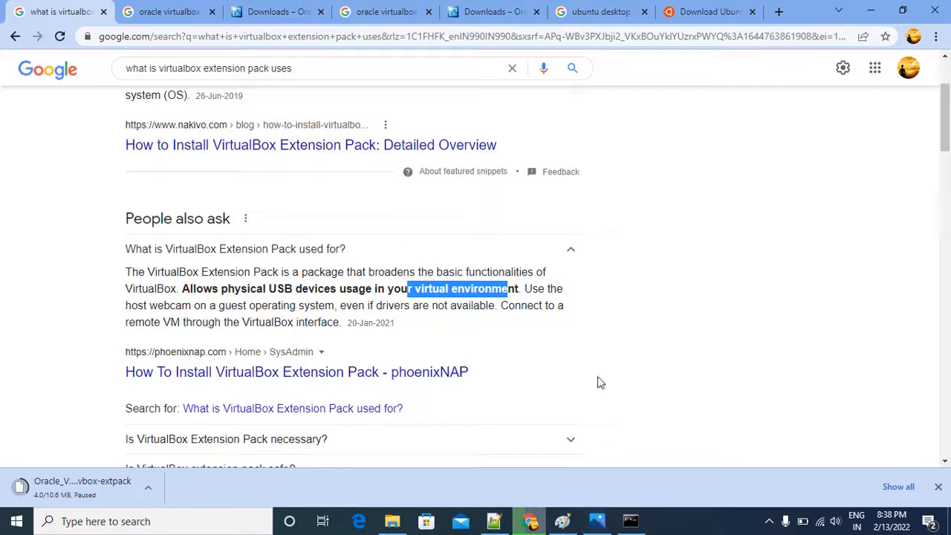
pyautogui.click(717, 159)
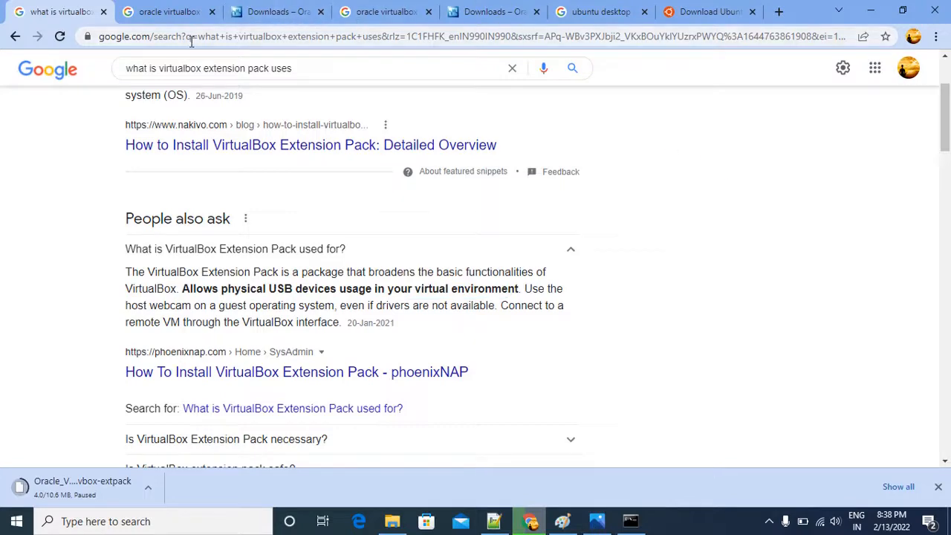
# Review the "oracle virtualbox extension pack install" results and switch to the adjacent VirtualBox Downloads page.
pyautogui.click(385, 12)
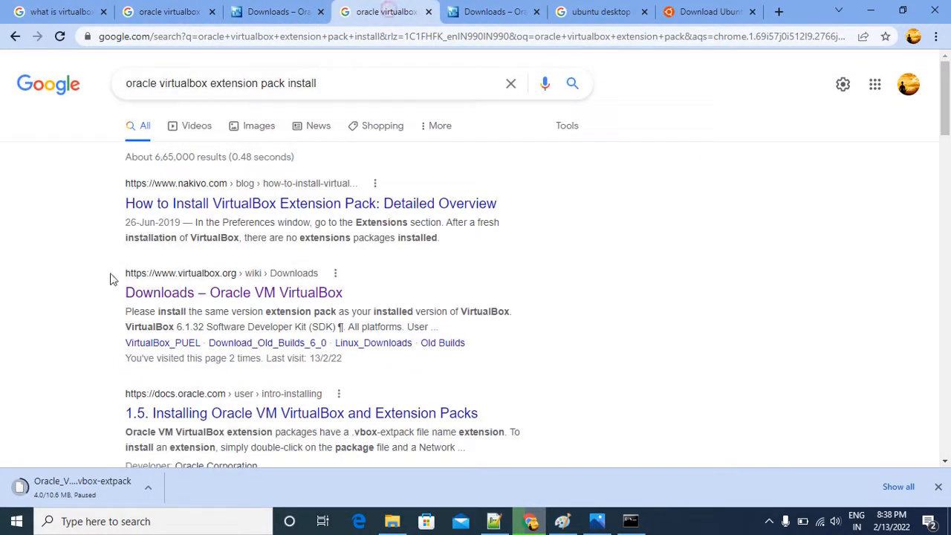
pyautogui.click(362, 82)
pyautogui.click(52, 272)
pyautogui.click(486, 13)
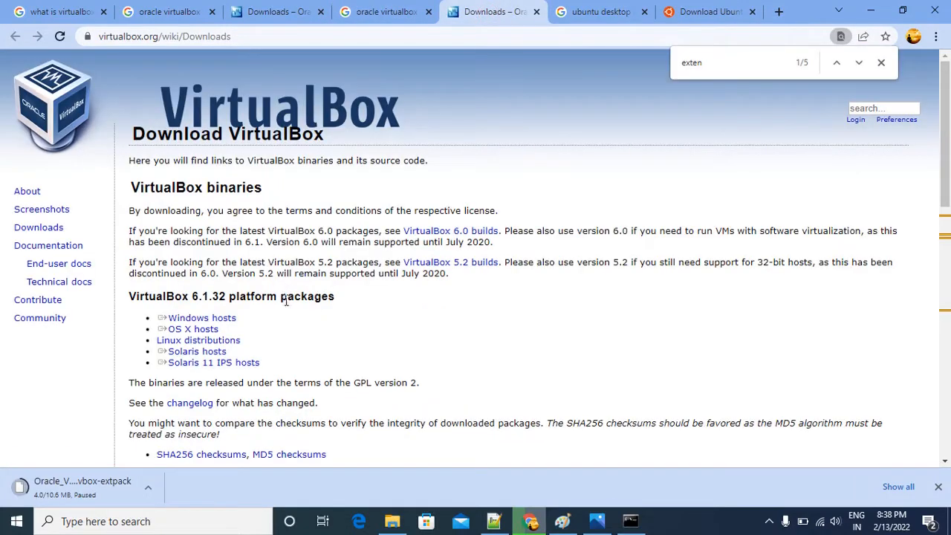
# Review the VirtualBox 6.1.32 platform packages and Extension Pack downloads on both open VirtualBox Downloads pages.
pyautogui.click(286, 10)
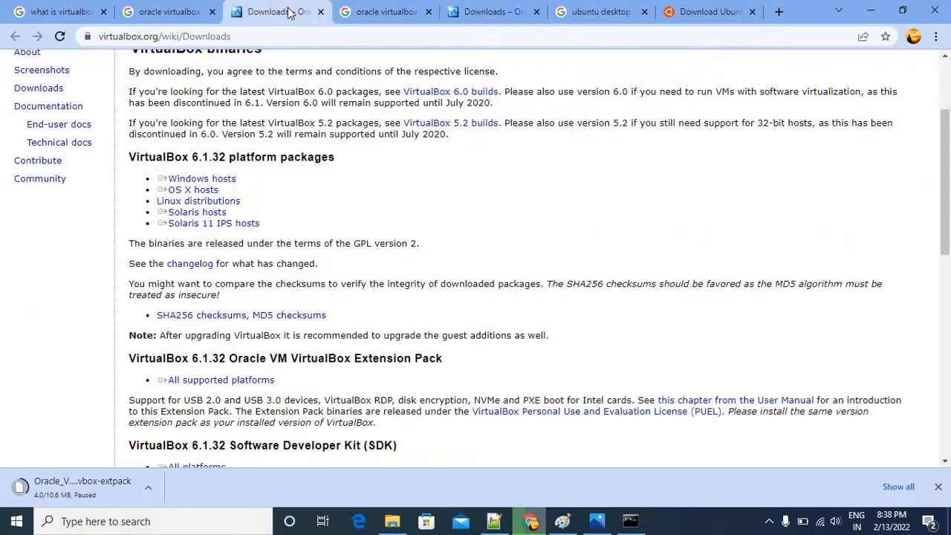
pyautogui.scroll(2, 319, 295)
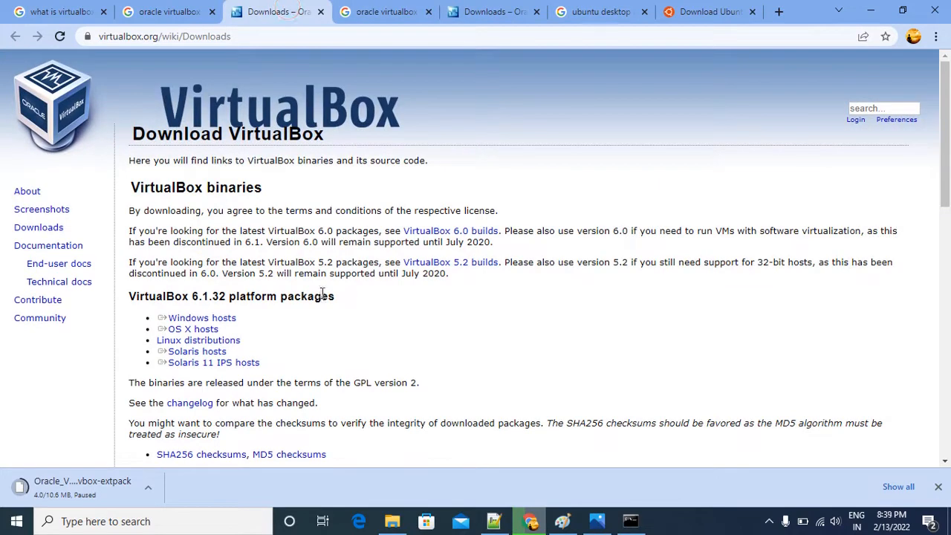
pyautogui.click(493, 12)
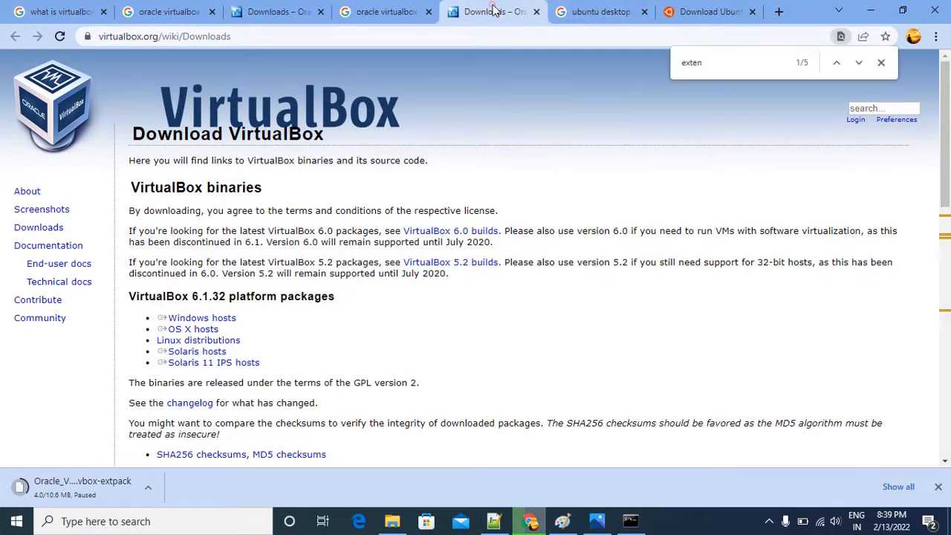
pyautogui.scroll(-2, 359, 322)
pyautogui.scroll(-1, 360, 323)
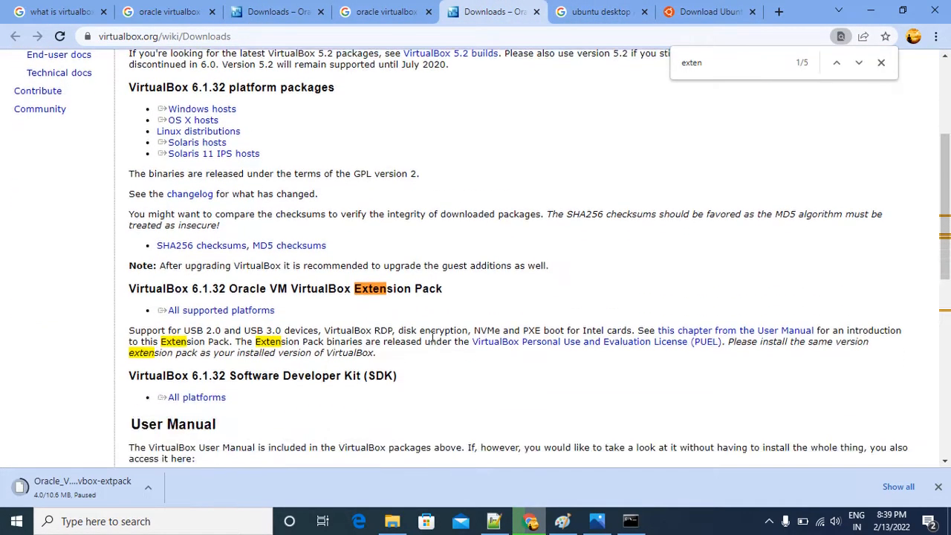
pyautogui.scroll(-1, 407, 302)
pyautogui.scroll(2, 376, 286)
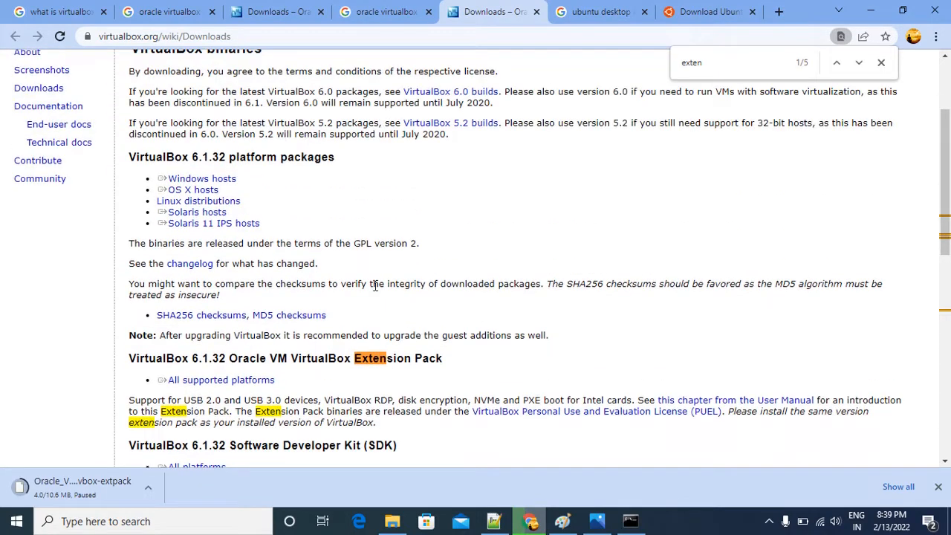
pyautogui.scroll(-2, 340, 330)
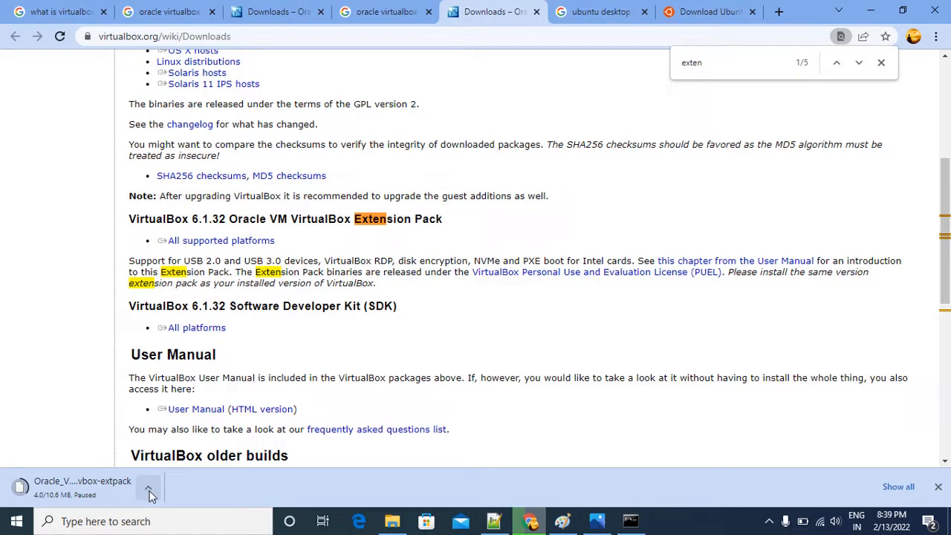
# Revisit the "ubuntu desktop iso" search results and examine the Ubuntu 20.04.3 LTS download on the Download Ubuntu Desktop page.
pyautogui.click(598, 11)
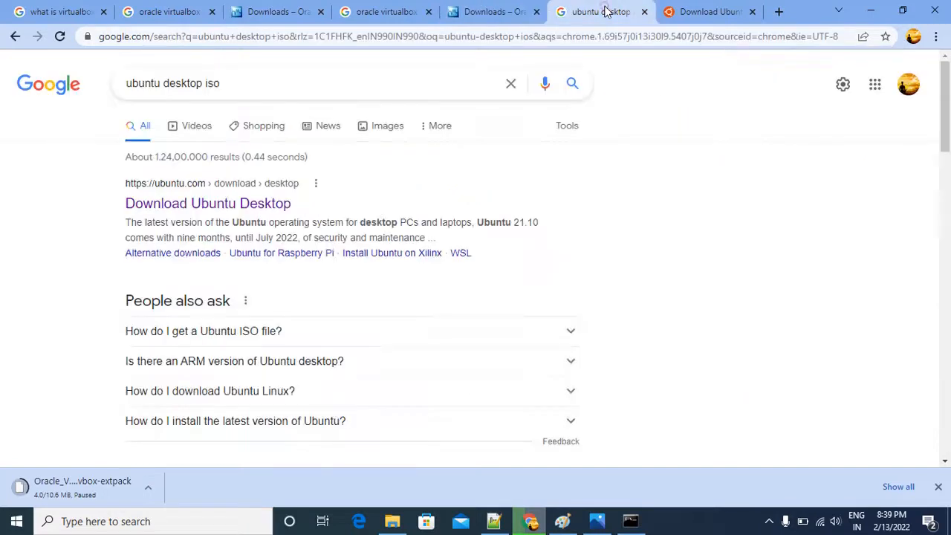
pyautogui.click(257, 94)
pyautogui.click(729, 219)
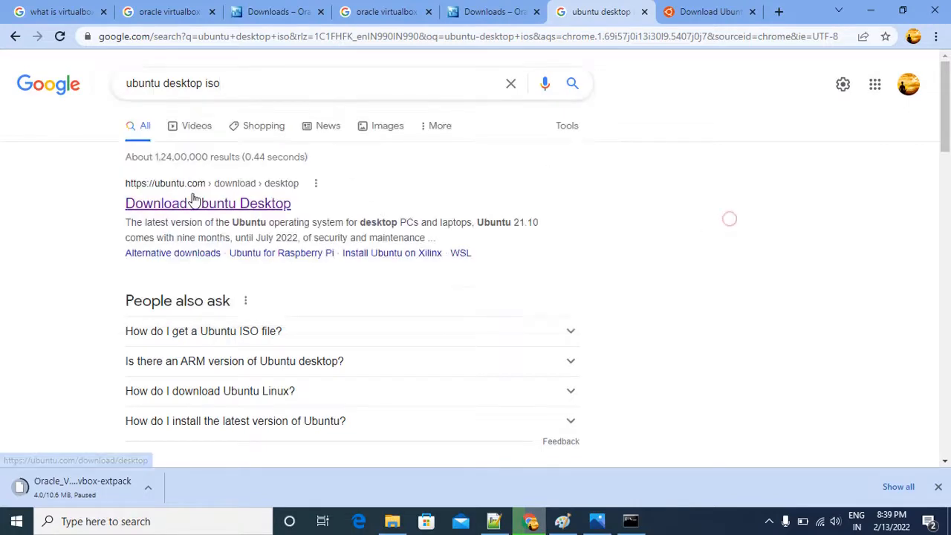
pyautogui.click(710, 12)
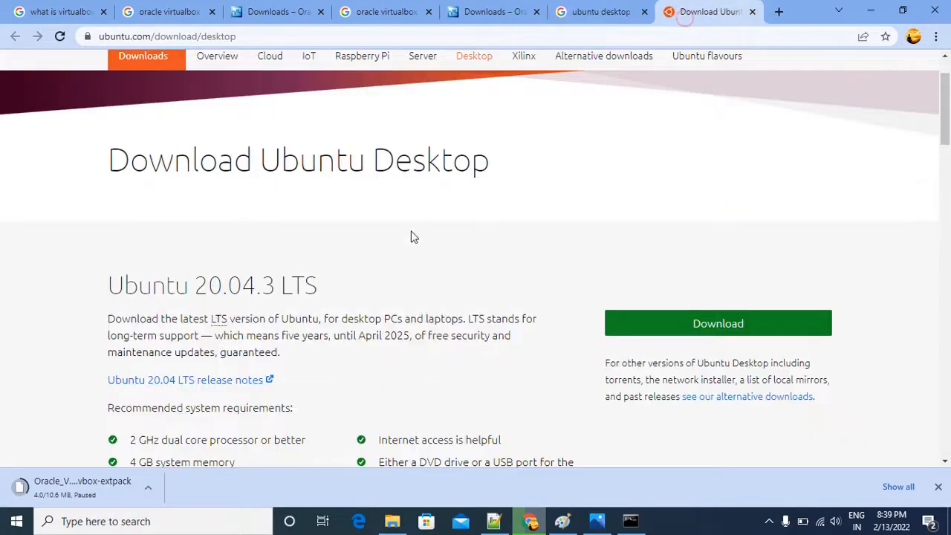
pyautogui.scroll(-2, 482, 236)
pyautogui.scroll(1, 513, 238)
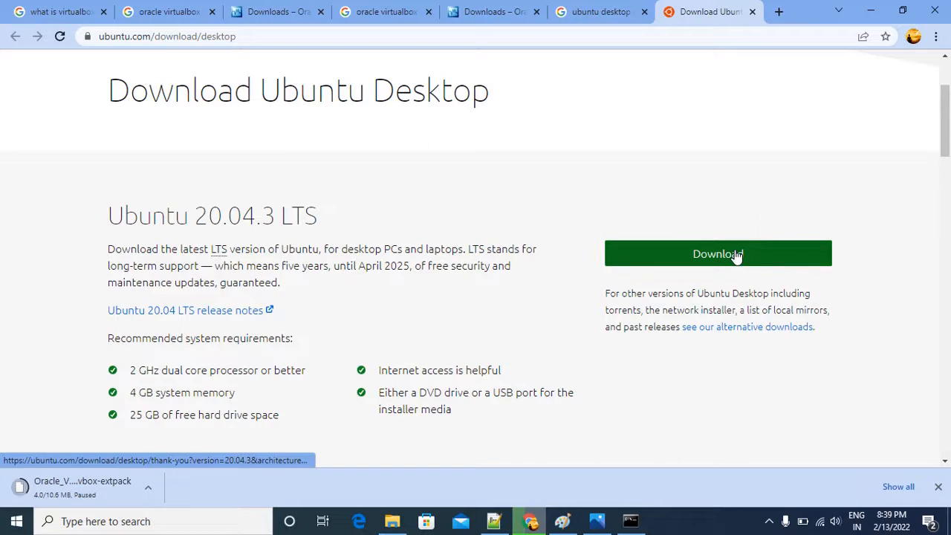
pyautogui.scroll(-1, 735, 256)
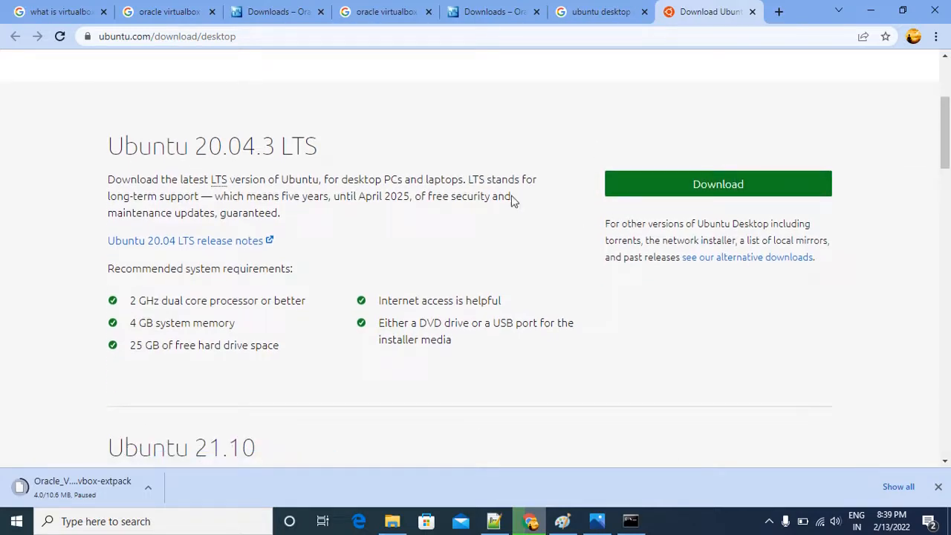
# Read through the recommended system requirements for Ubuntu 20.04.3 LTS, marking the processor, memory, disk space, internet and installer media entries in turn.
pyautogui.moveTo(132, 300); pyautogui.dragTo(269, 301)
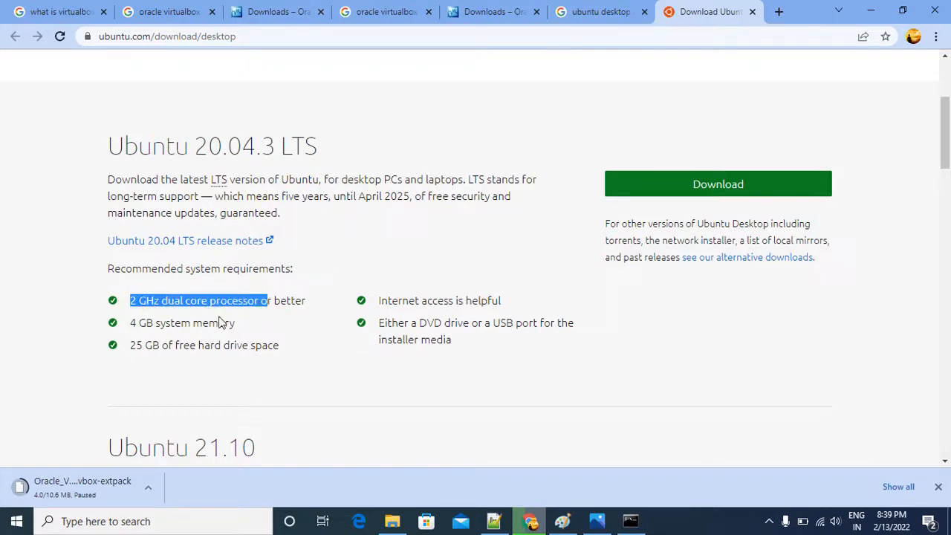
pyautogui.moveTo(136, 323); pyautogui.dragTo(225, 323)
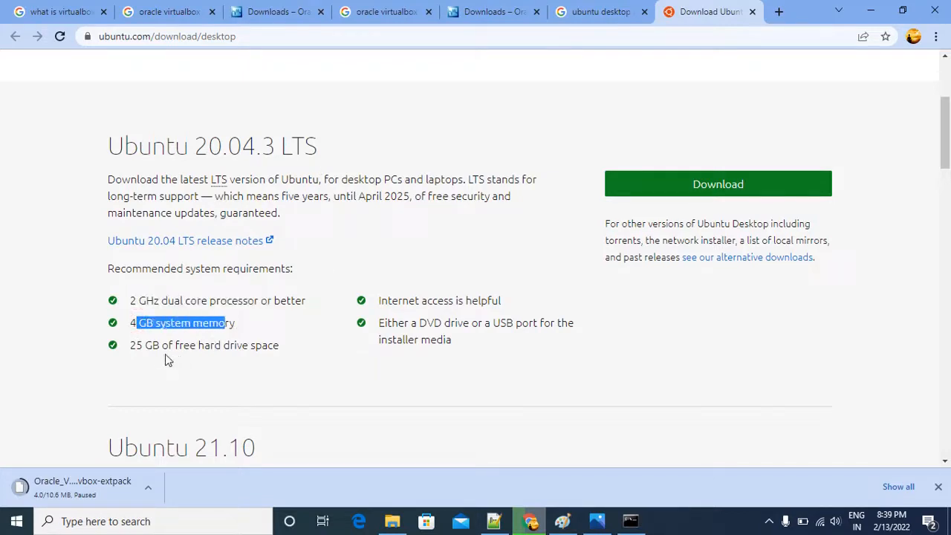
pyautogui.moveTo(131, 346); pyautogui.dragTo(257, 339)
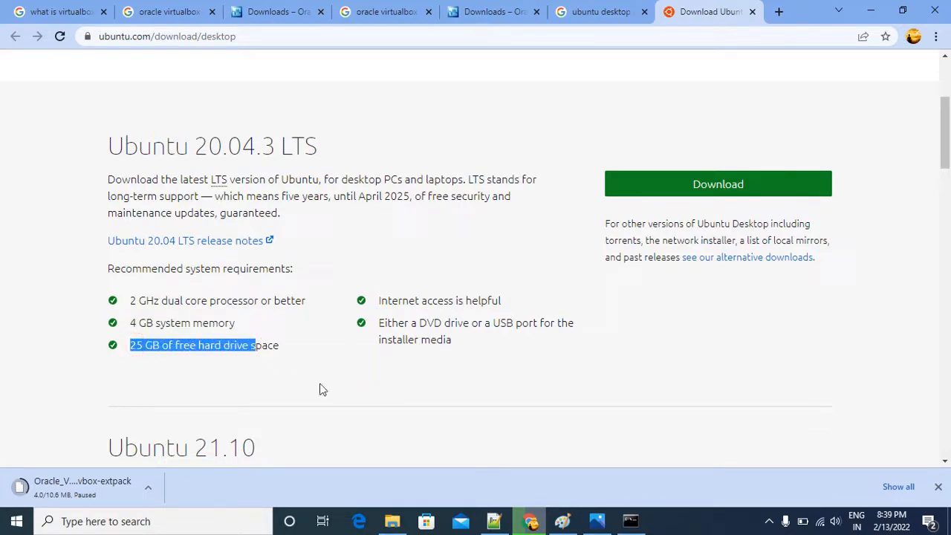
pyautogui.moveTo(413, 301); pyautogui.dragTo(496, 300)
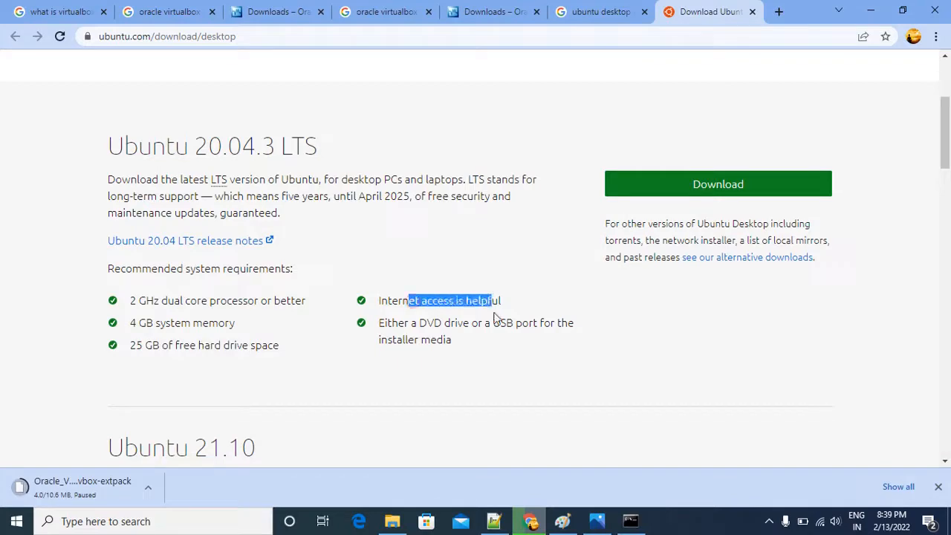
pyautogui.moveTo(405, 323); pyautogui.dragTo(469, 324)
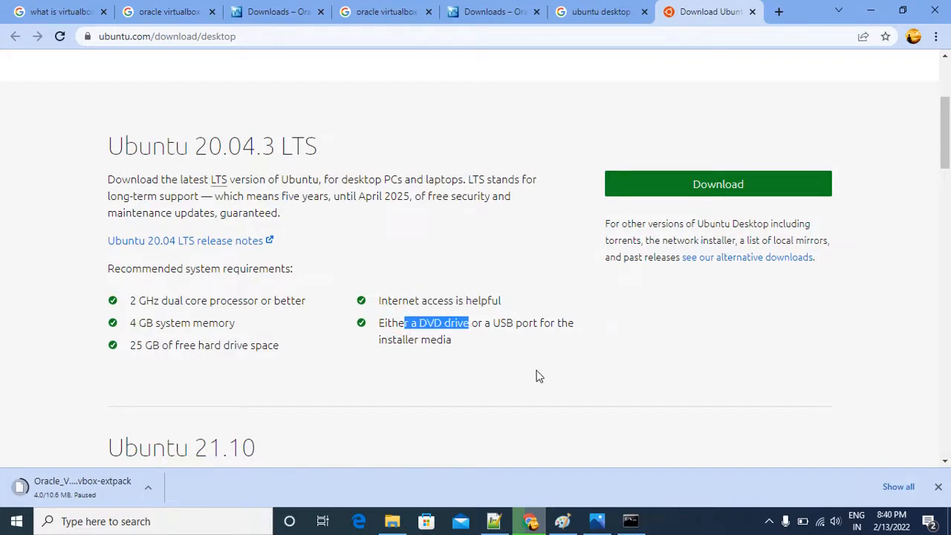
pyautogui.scroll(-3, 286, 266)
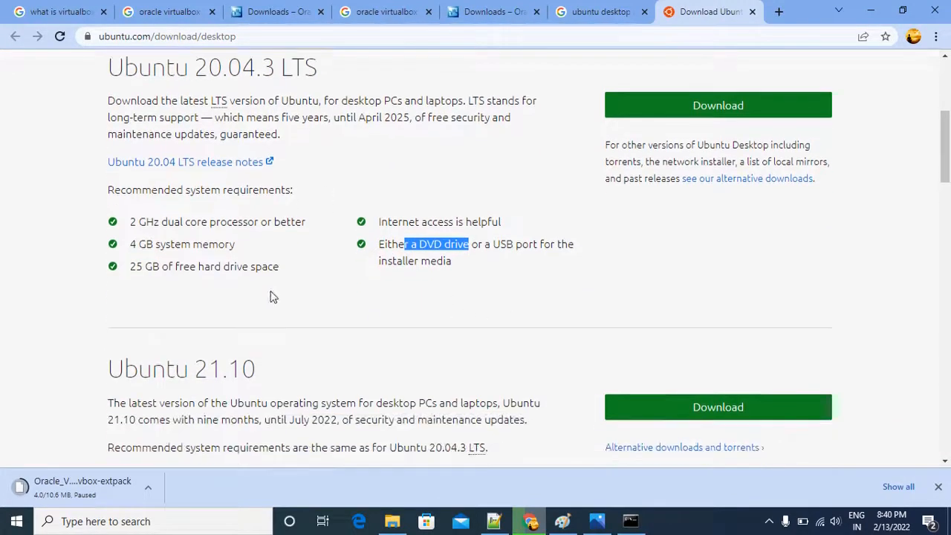
pyautogui.scroll(5, 275, 297)
pyautogui.scroll(1, 289, 281)
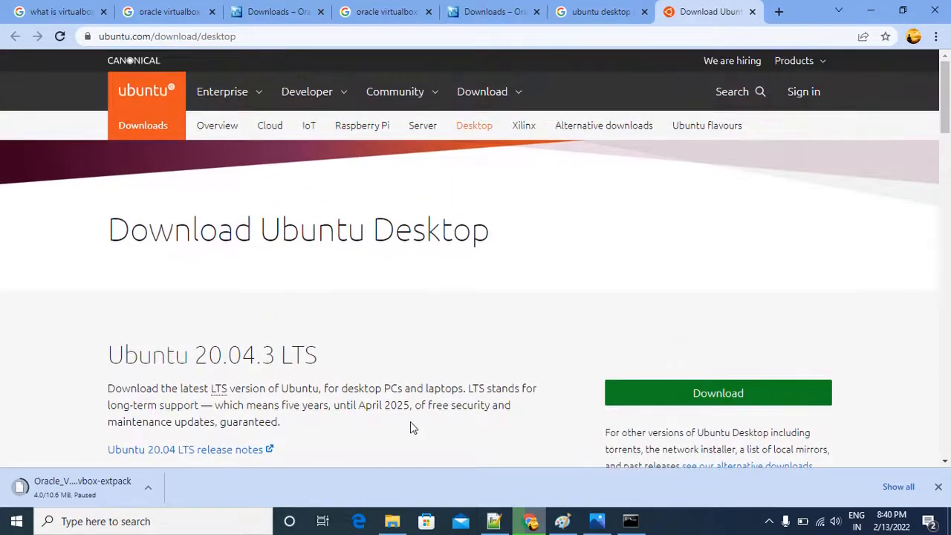
# Check the installer files in the 01Softwares folder and switch to the vm-ubuntu diagram in Paint.
pyautogui.click(392, 520)
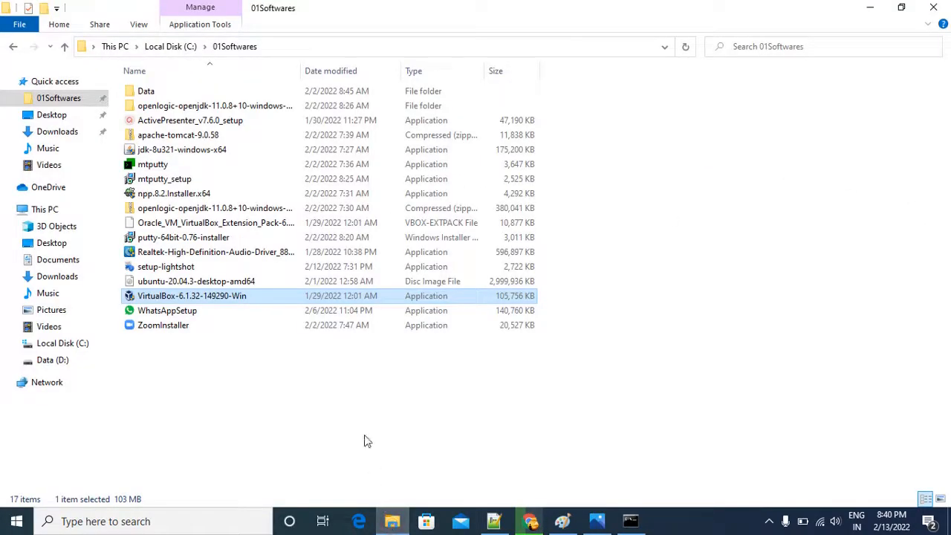
pyautogui.click(869, 9)
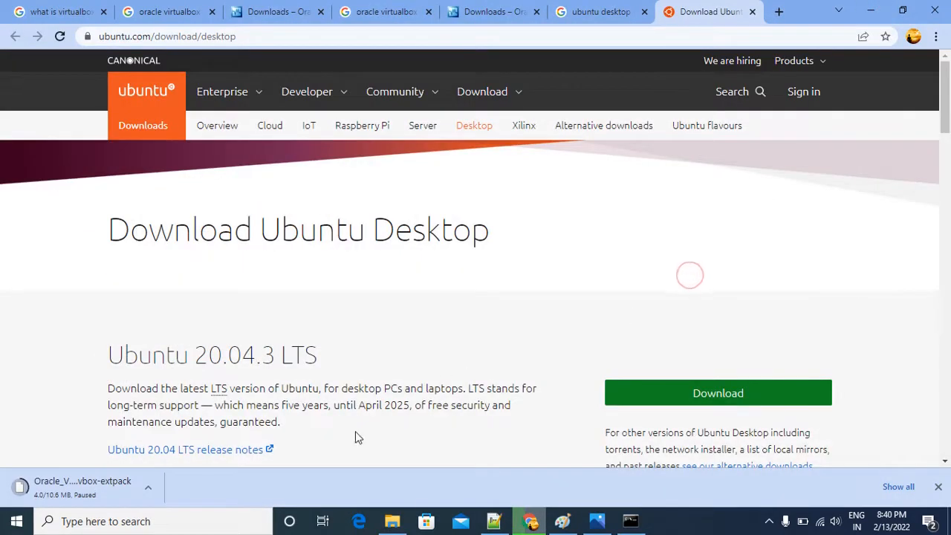
pyautogui.moveTo(561, 523)
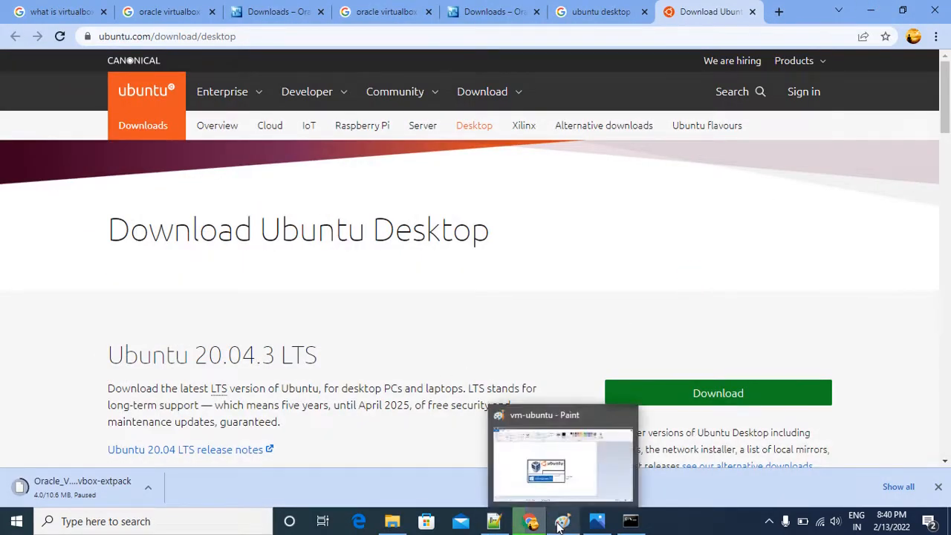
pyautogui.click(551, 466)
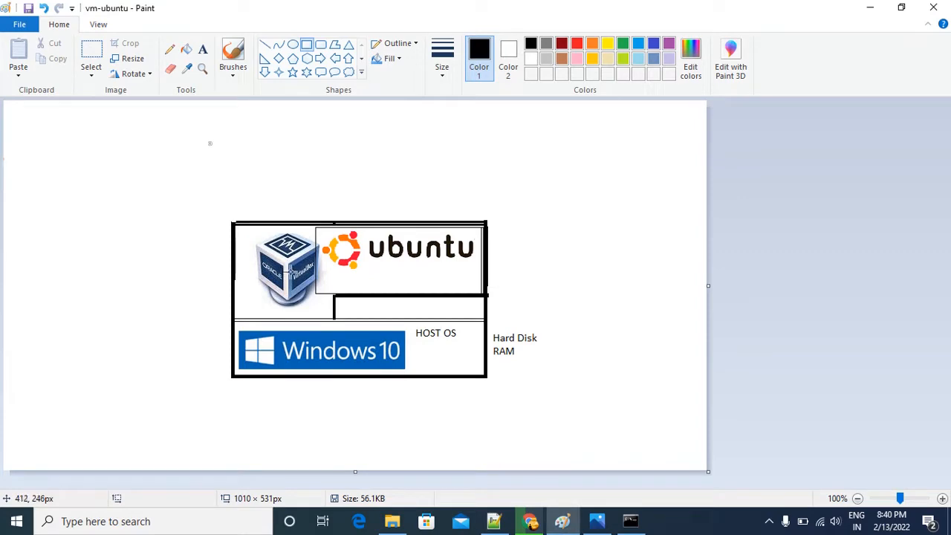
# Return to the 01Softwares folder in File Explorer and launch the VirtualBox-6.1.32-149290-Win installer.
pyautogui.click(392, 523)
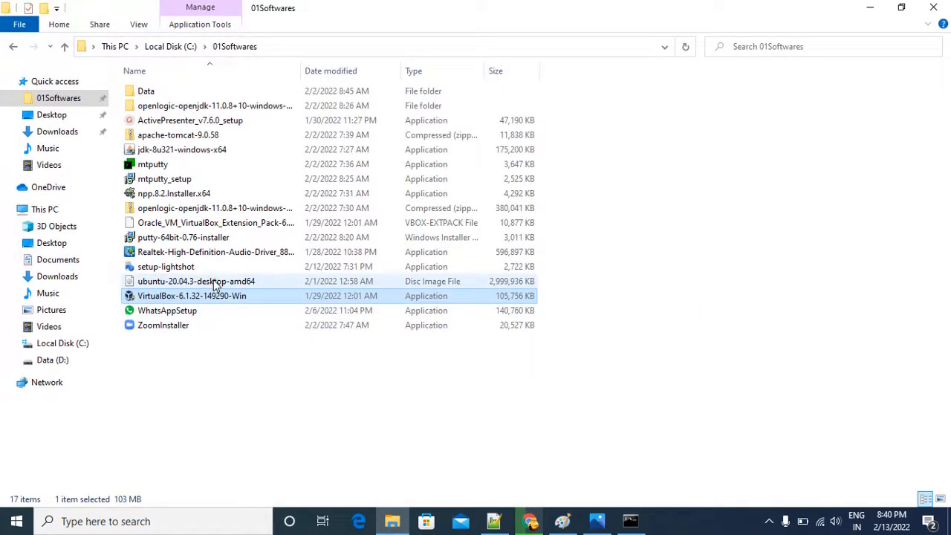
pyautogui.click(215, 285)
pyautogui.click(213, 296)
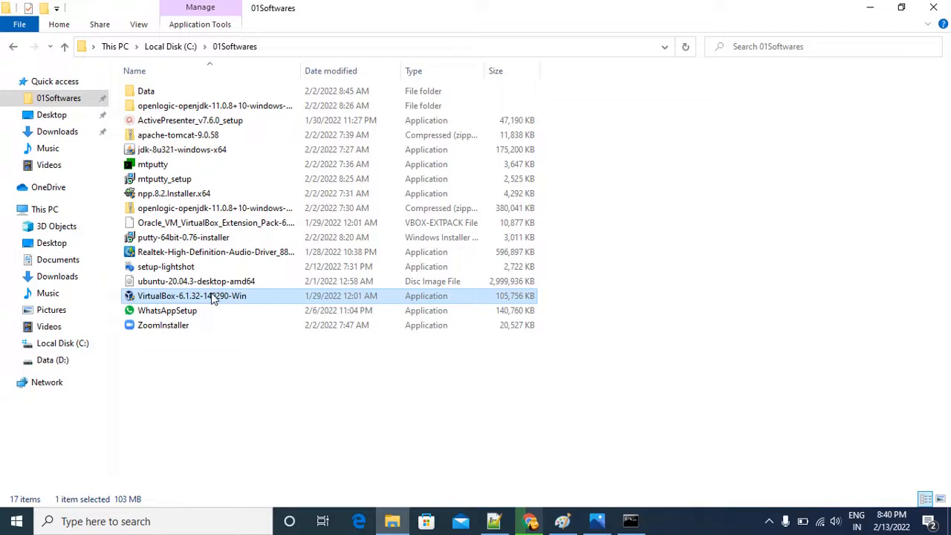
pyautogui.doubleClick(213, 296)
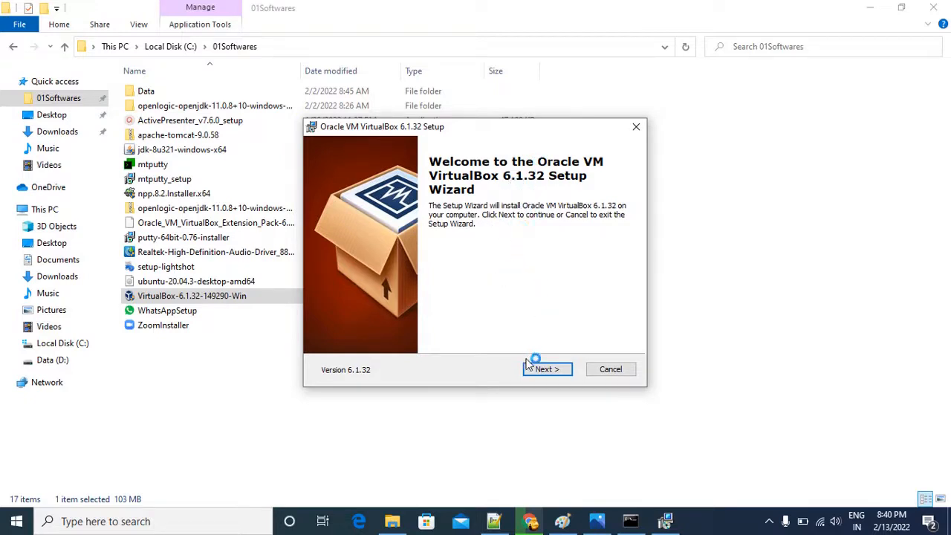
# Keep the default VirtualBox features and location, clear the desktop and Quick Launch Bar shortcut options, accept the network warning and start the installation.
pyautogui.click(546, 370)
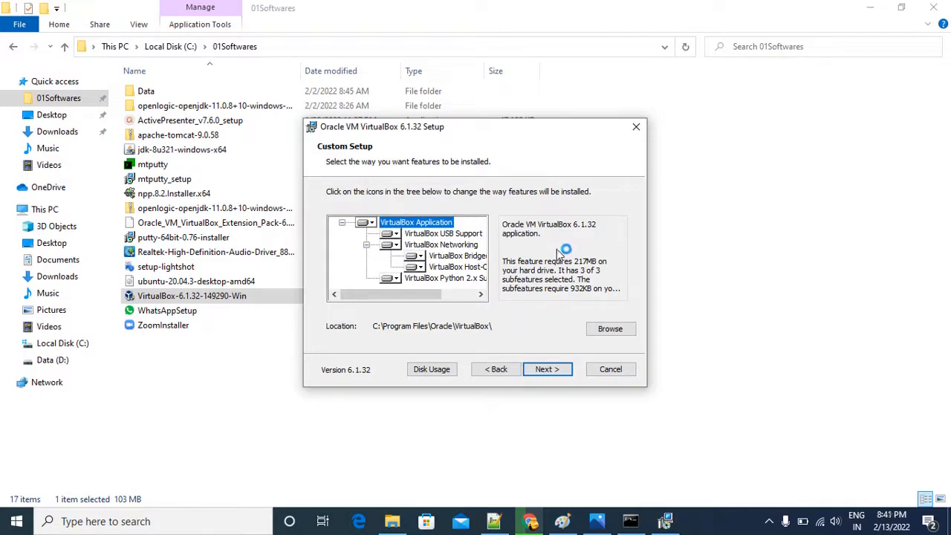
pyautogui.click(546, 369)
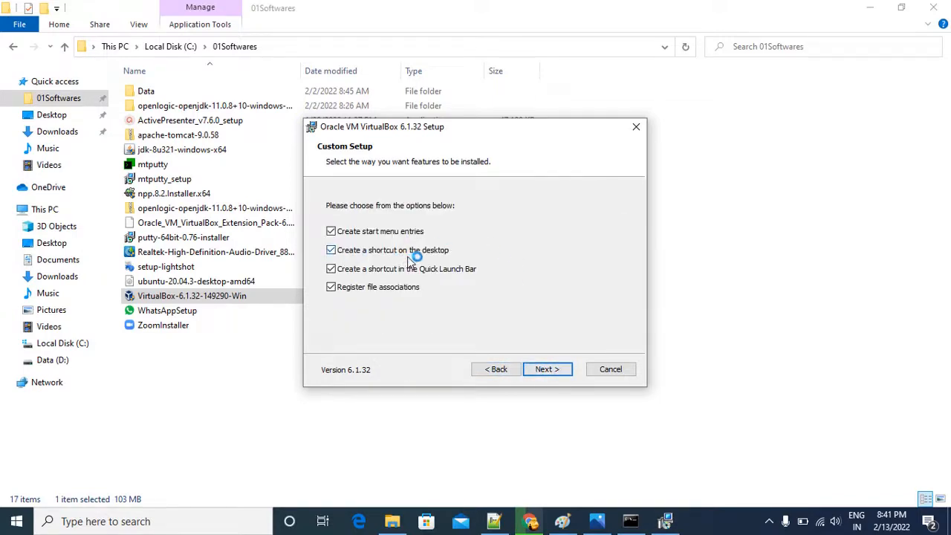
pyautogui.click(331, 251)
pyautogui.click(332, 269)
pyautogui.click(538, 375)
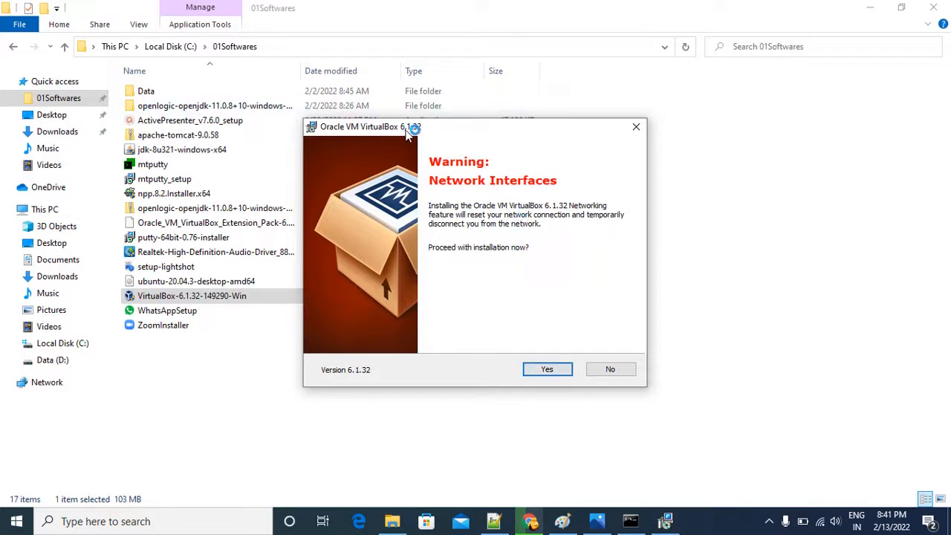
pyautogui.click(554, 368)
pyautogui.click(552, 368)
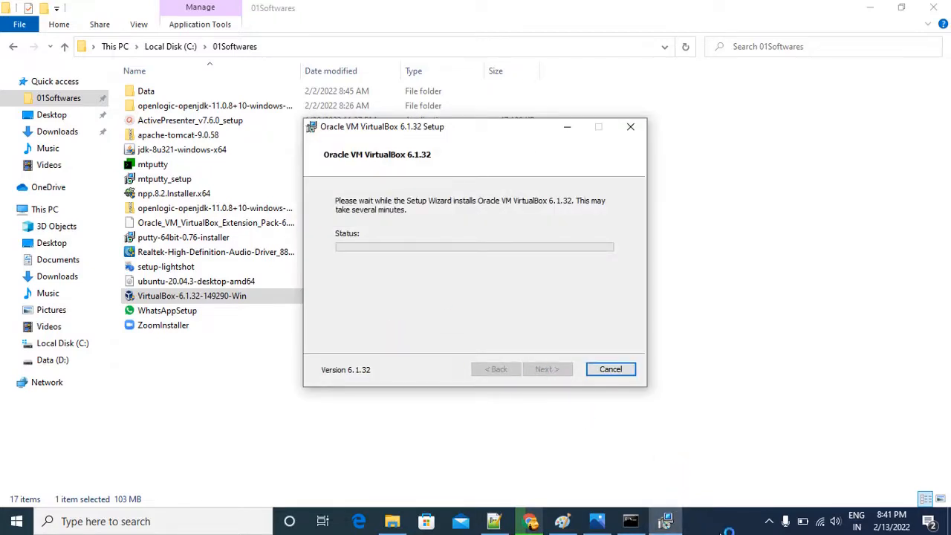
# Open Task Manager maximized and examine the computer's CPU, memory and Disk 0 performance details.
pyautogui.rightClick(709, 522)
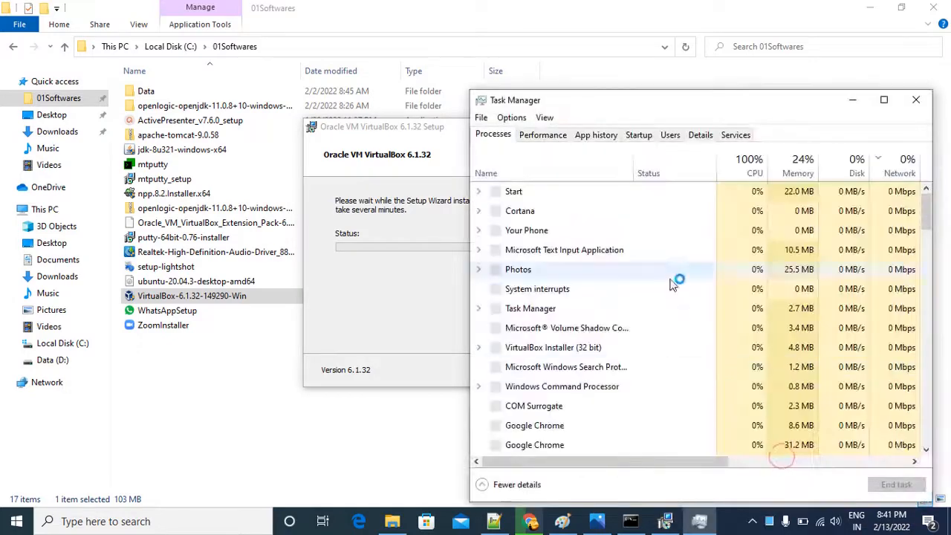
pyautogui.click(542, 135)
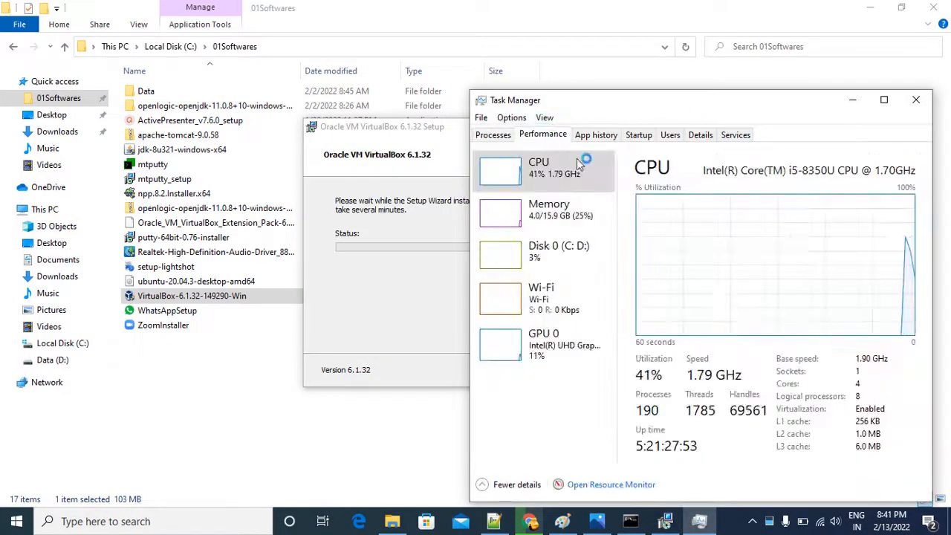
pyautogui.click(883, 100)
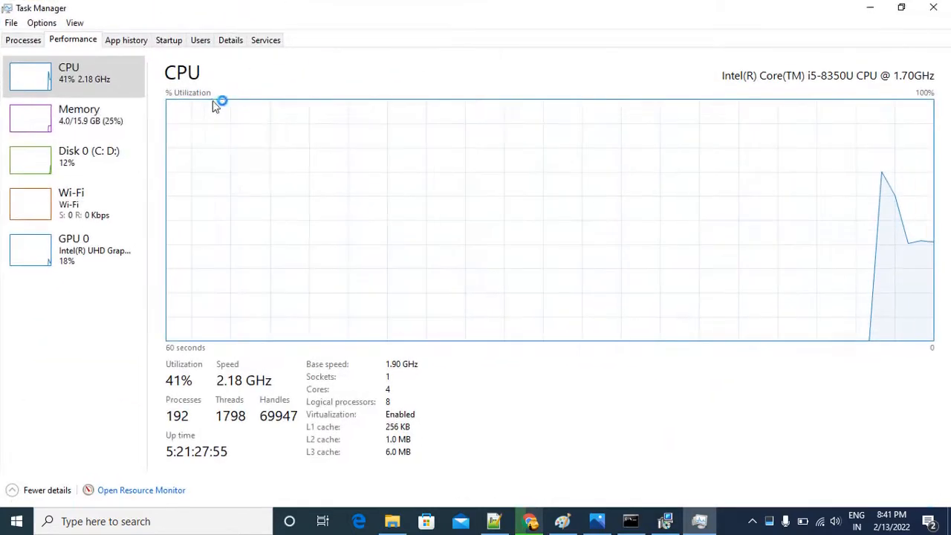
pyautogui.click(87, 109)
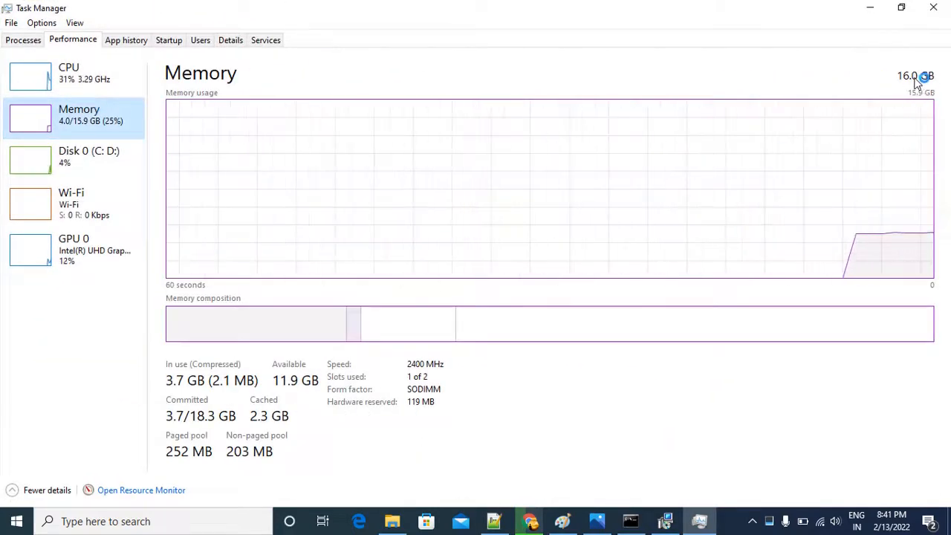
pyautogui.click(30, 72)
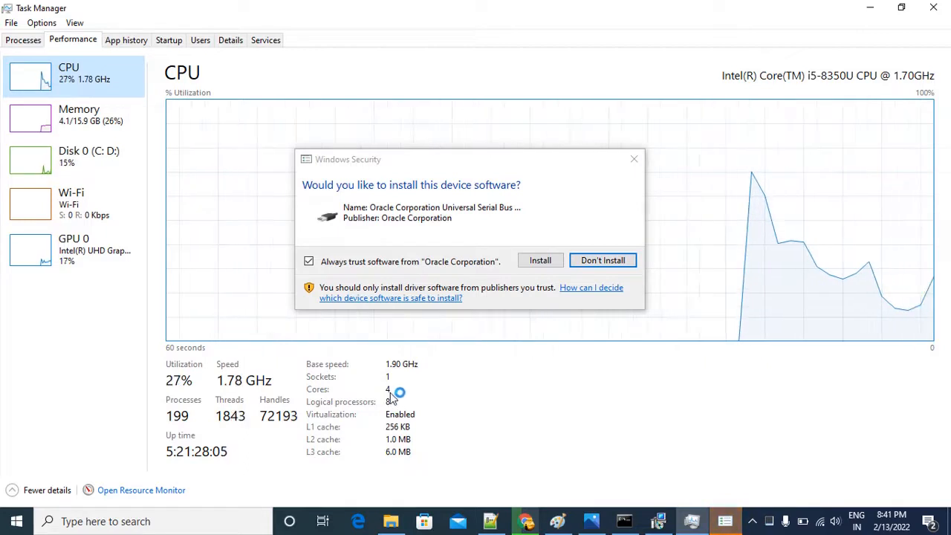
pyautogui.click(67, 156)
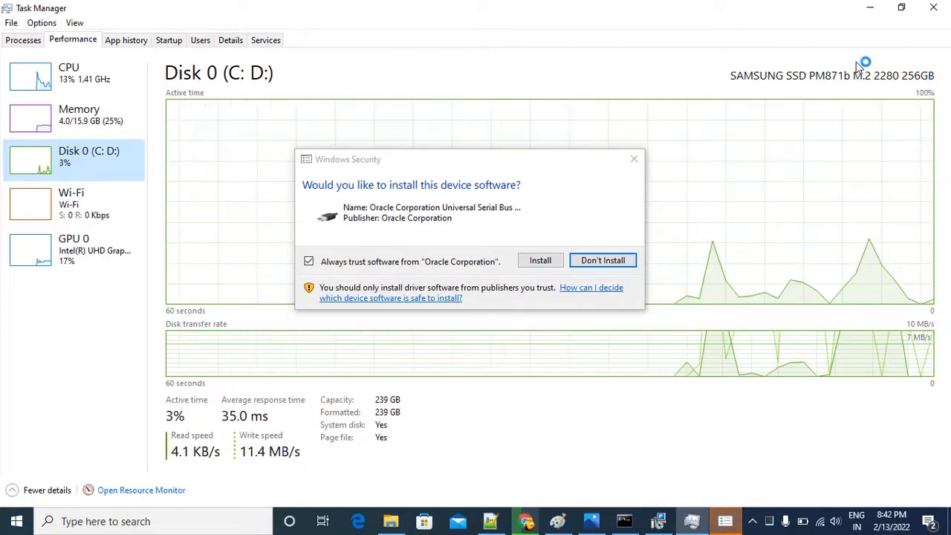
# Allow the Oracle Corporation Universal Serial Bus device software to install and finish the VirtualBox setup with the program starting after installation.
pyautogui.click(869, 9)
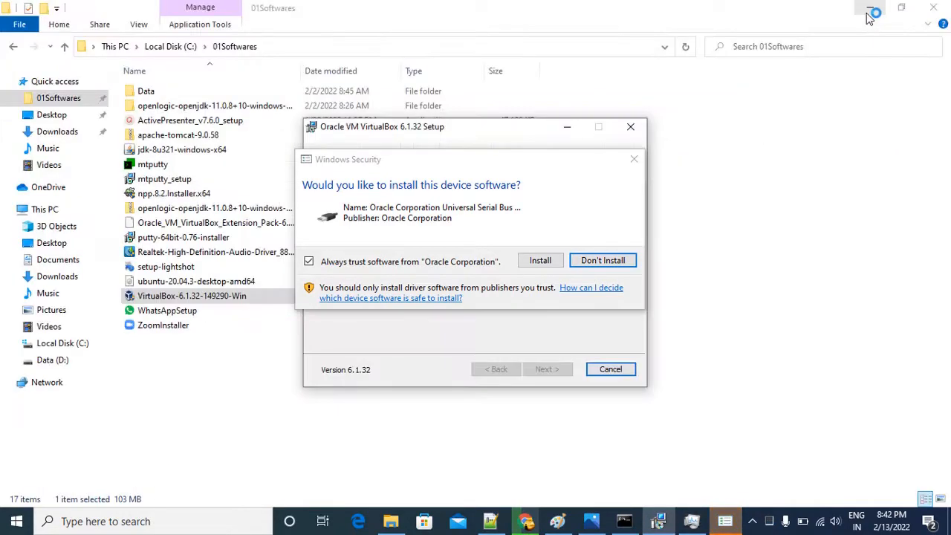
pyautogui.moveTo(486, 159); pyautogui.dragTo(695, 171)
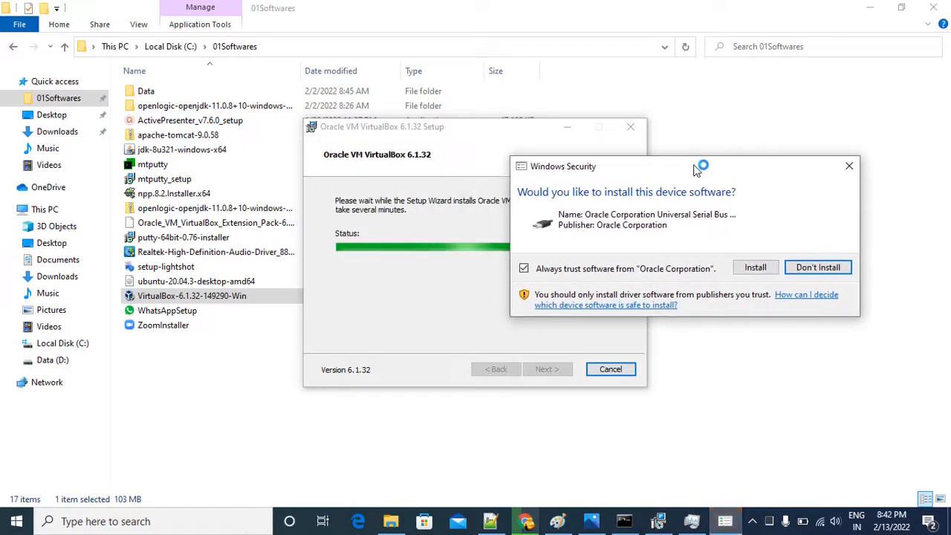
pyautogui.click(757, 268)
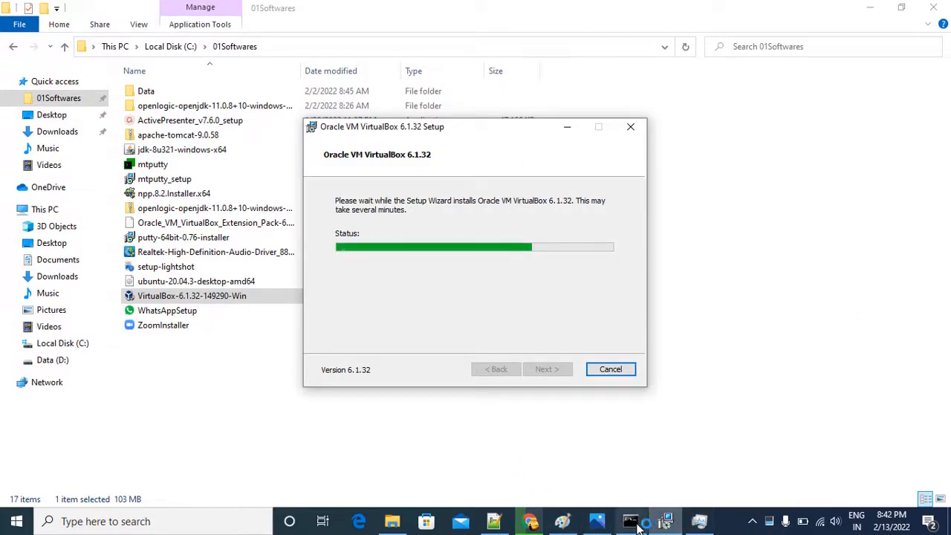
pyautogui.click(602, 524)
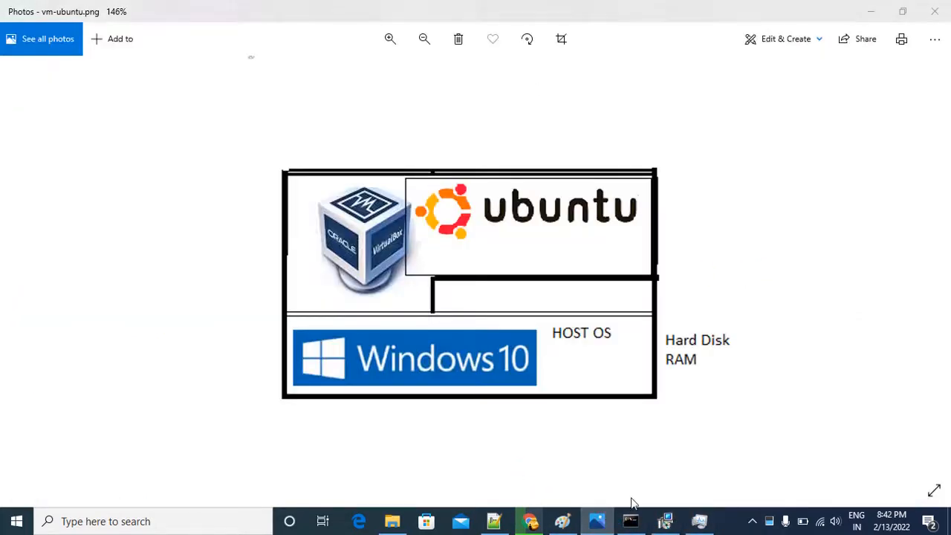
pyautogui.click(870, 11)
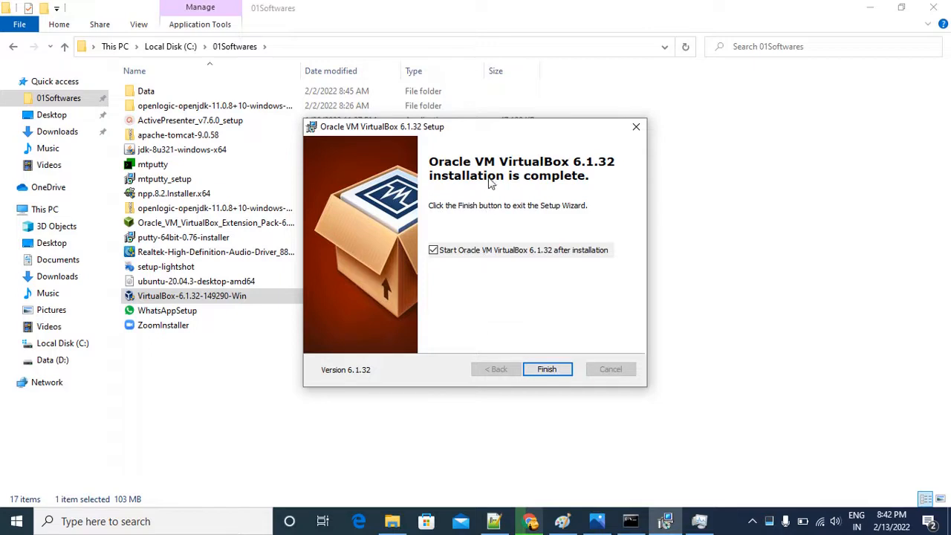
pyautogui.click(546, 369)
pyautogui.click(731, 345)
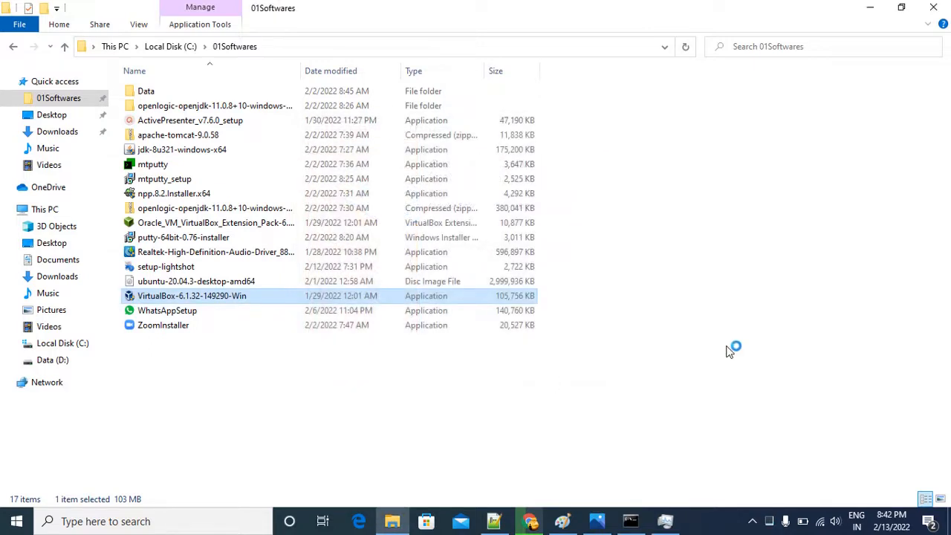
# Switch to Notepad++, create a new blank document and return to VirtualBox Manager.
pyautogui.click(873, 12)
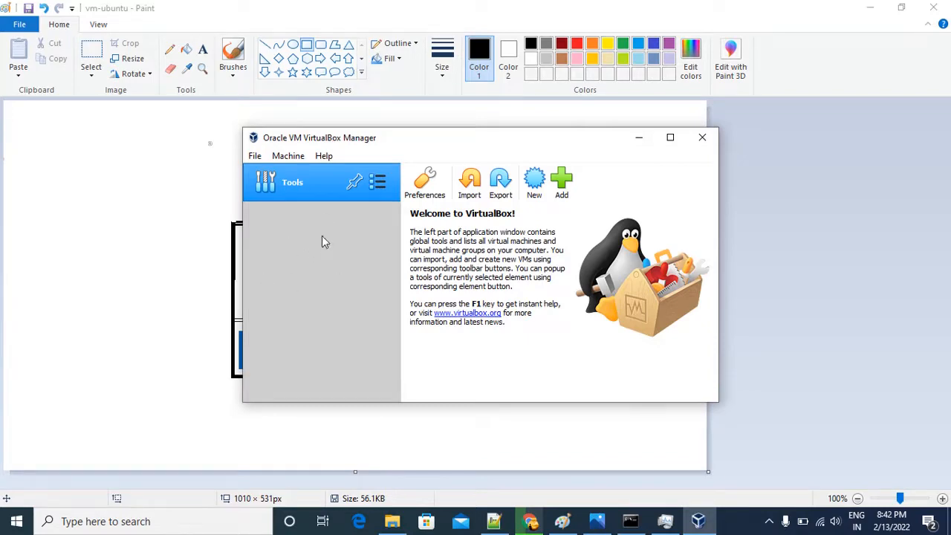
pyautogui.click(870, 9)
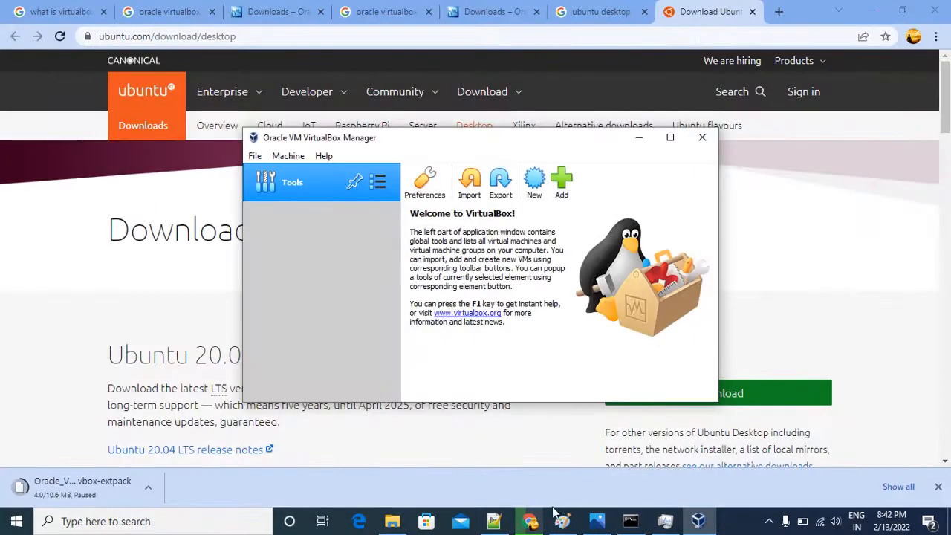
pyautogui.click(493, 522)
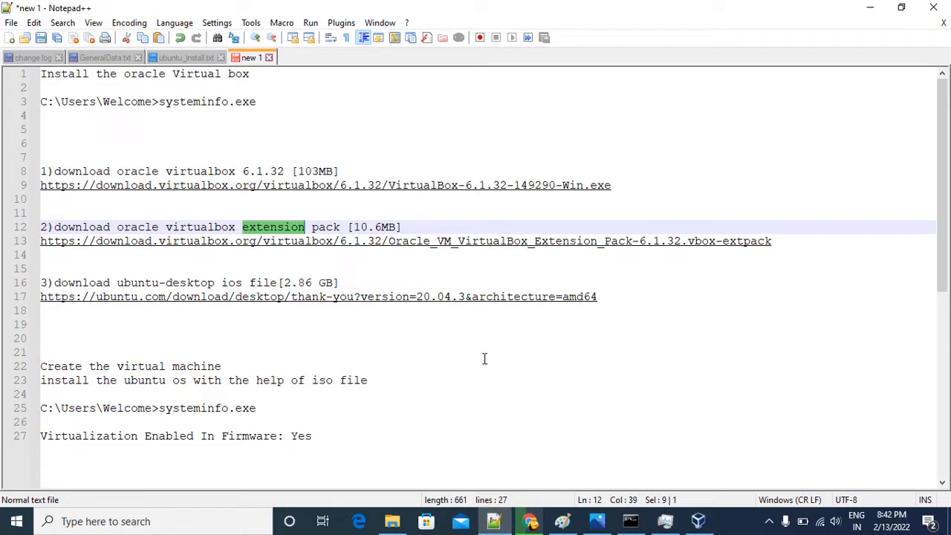
pyautogui.hotkey('ctrl', 'n')
pyautogui.hotkey('alt', 'Tab')
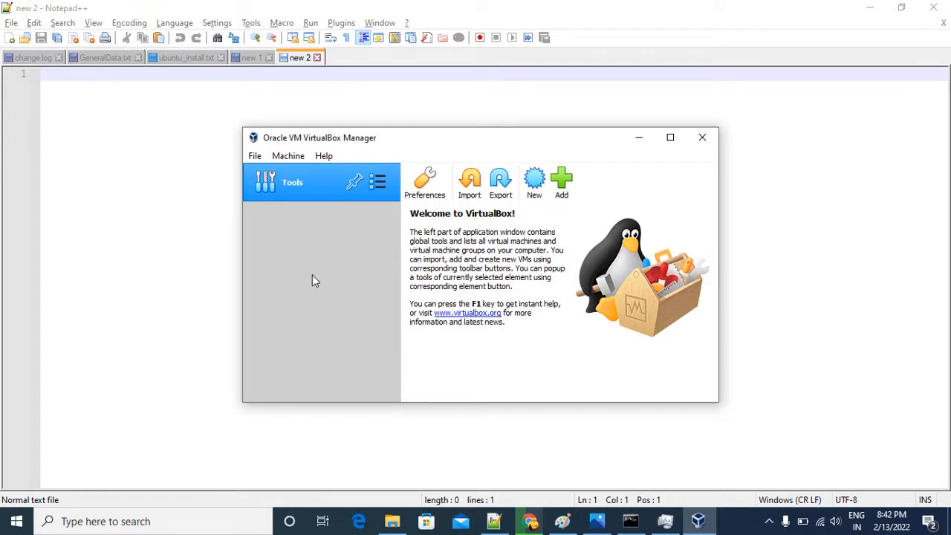
# Compare the VirtualBox Manager window with the vm-ubuntu diagram in Paint.
pyautogui.hotkey('alt', 'Tab')
pyautogui.press('Tab')
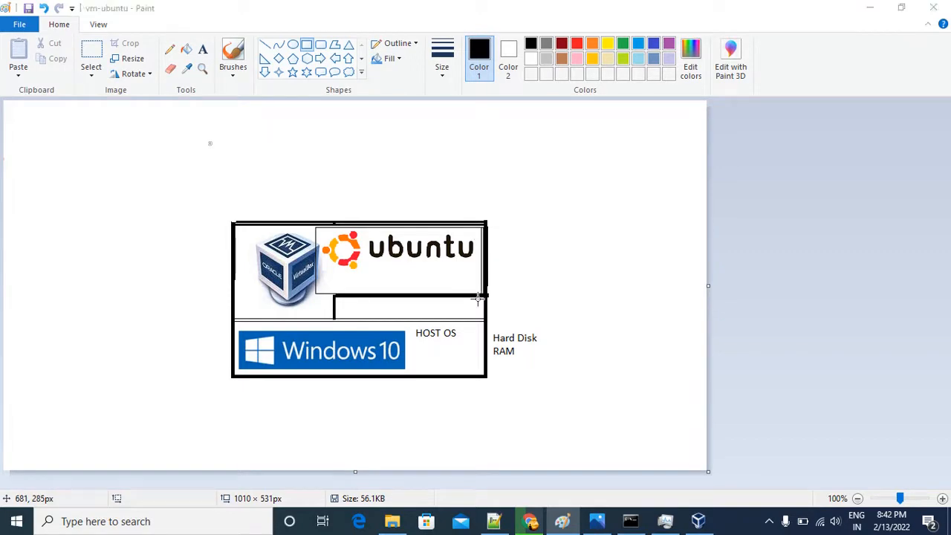
pyautogui.hotkey('alt', 'Tab')
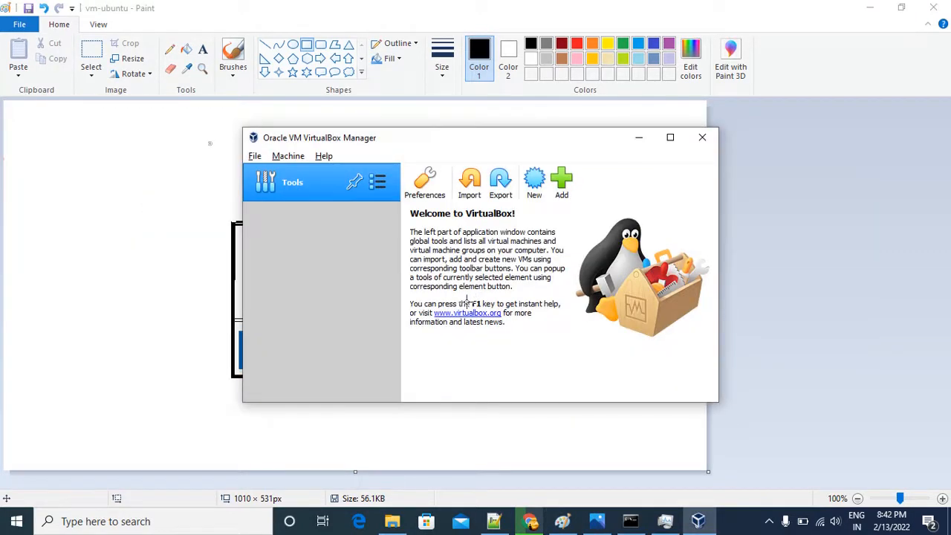
pyautogui.hotkey('alt', 'Tab')
pyautogui.hotkey('alt', 'Tab')
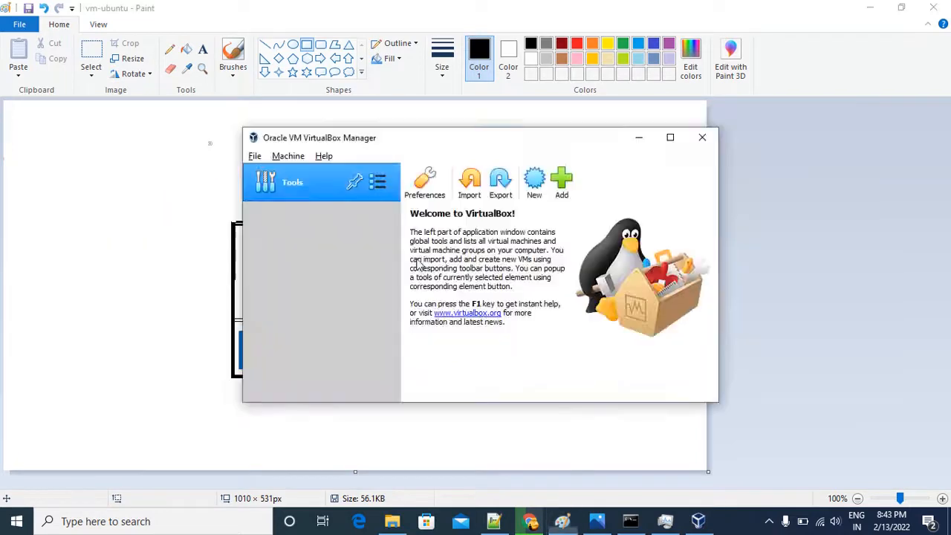
pyautogui.click(127, 229)
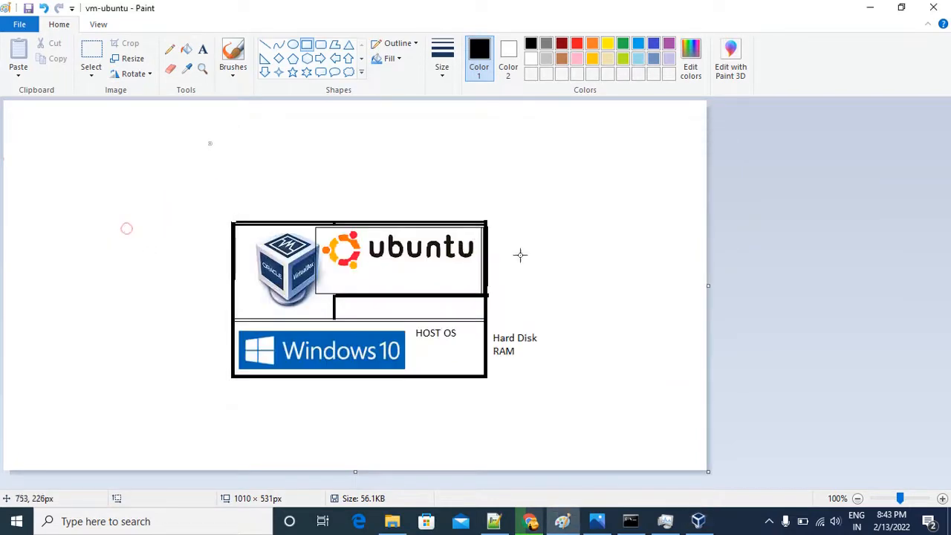
pyautogui.hotkey('alt', 'Tab')
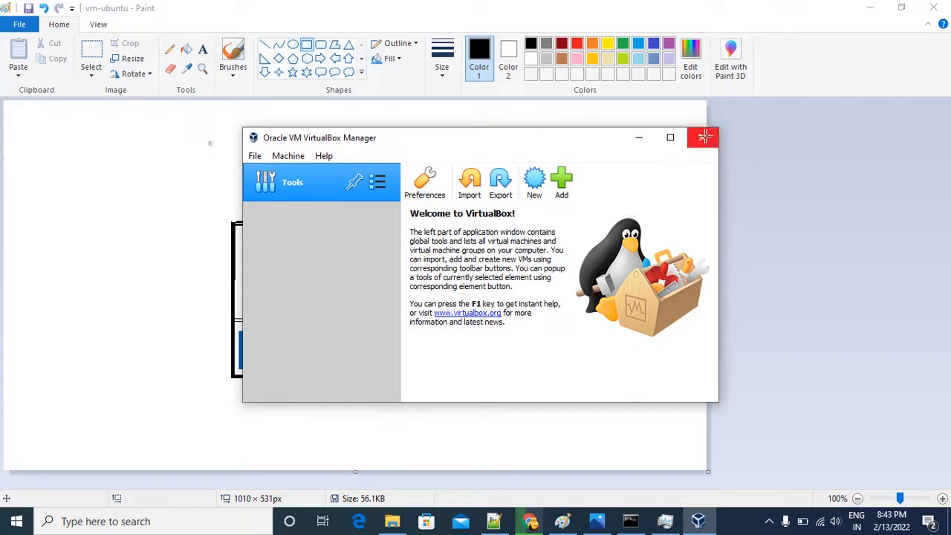
# Close VirtualBox Manager, minimize the other open windows and return to the 01Softwares folder in File Explorer.
pyautogui.click(869, 7)
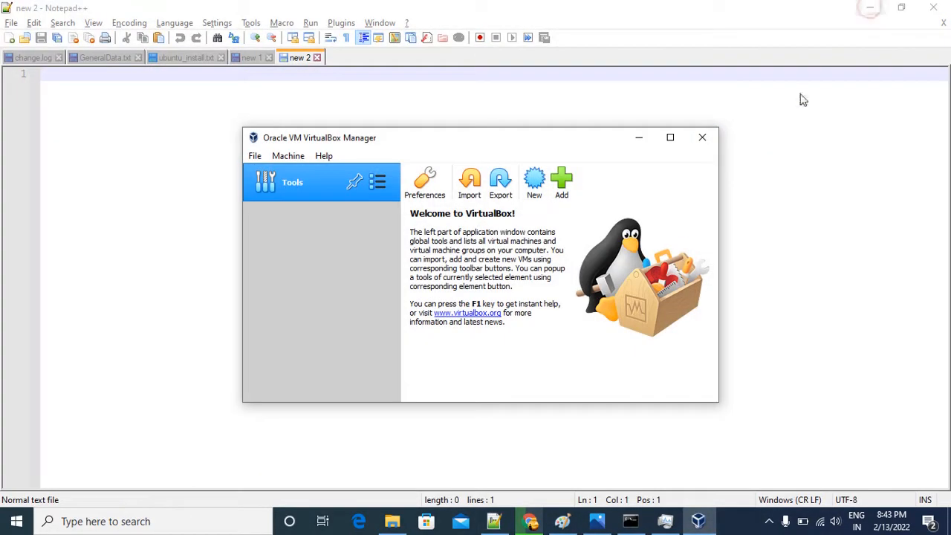
pyautogui.click(704, 138)
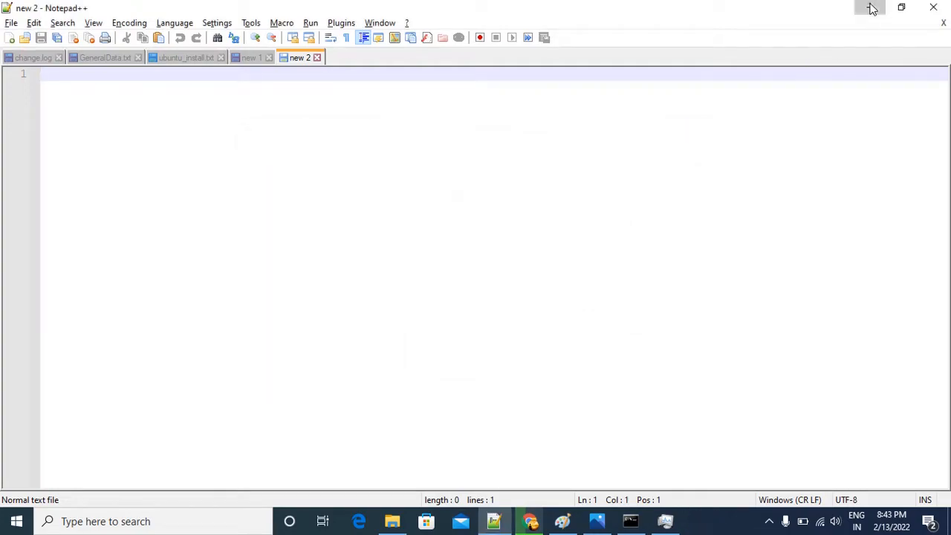
pyautogui.click(870, 7)
pyautogui.click(874, 15)
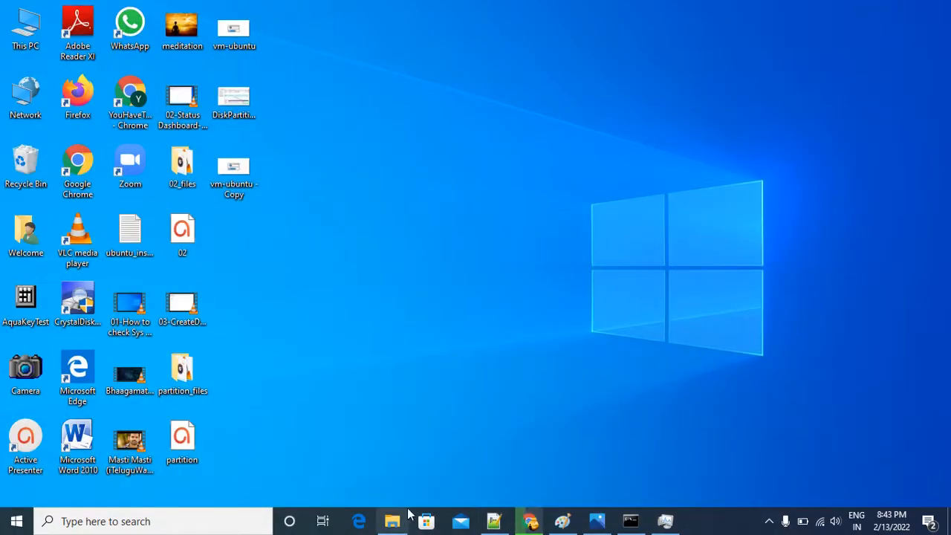
pyautogui.click(394, 521)
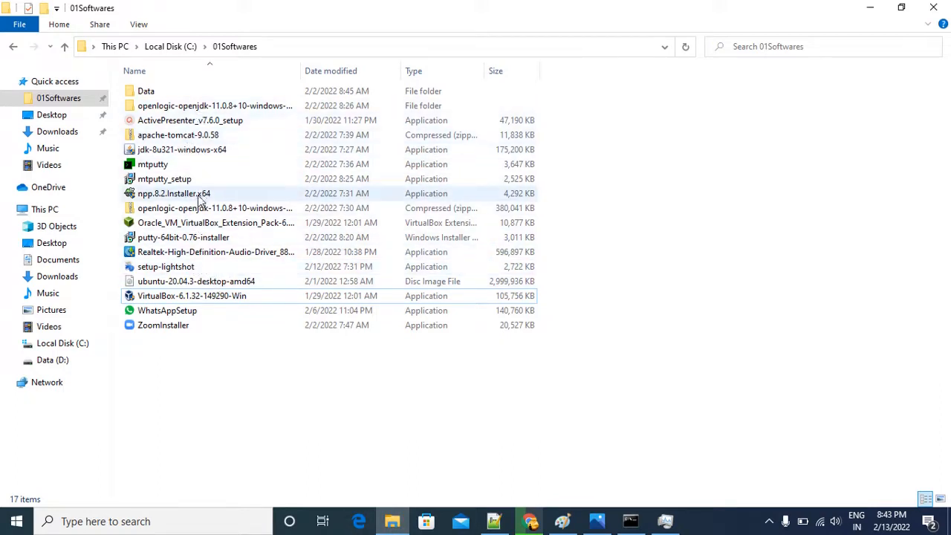
# Install the Oracle VM VirtualBox Extension Pack 6.1.32 from the 01Softwares folder, agreeing to its license.
pyautogui.click(219, 223)
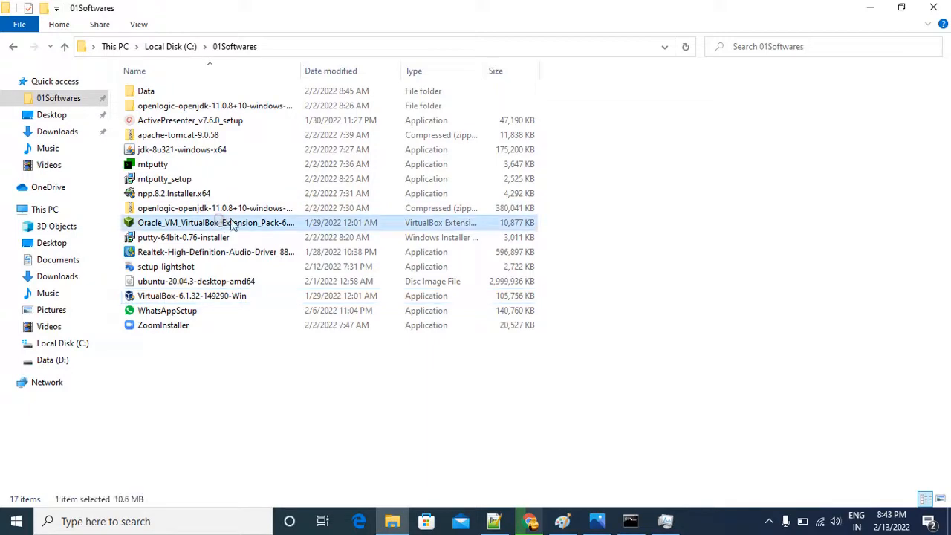
pyautogui.doubleClick(265, 224)
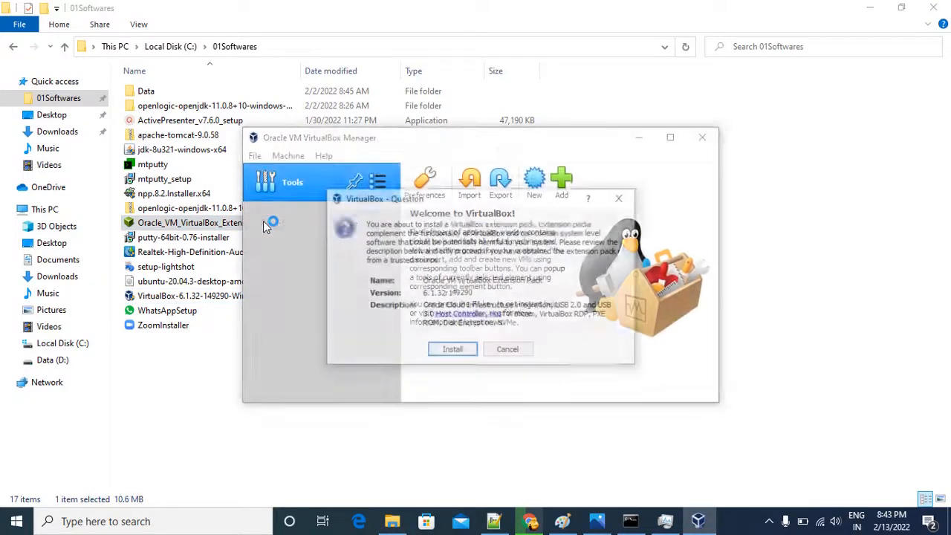
pyautogui.click(455, 352)
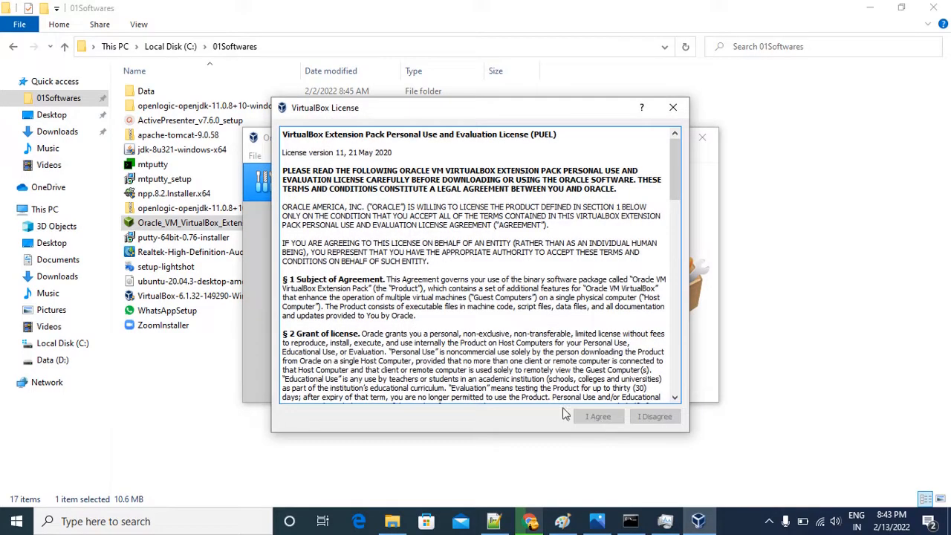
pyautogui.scroll(-15, 399, 336)
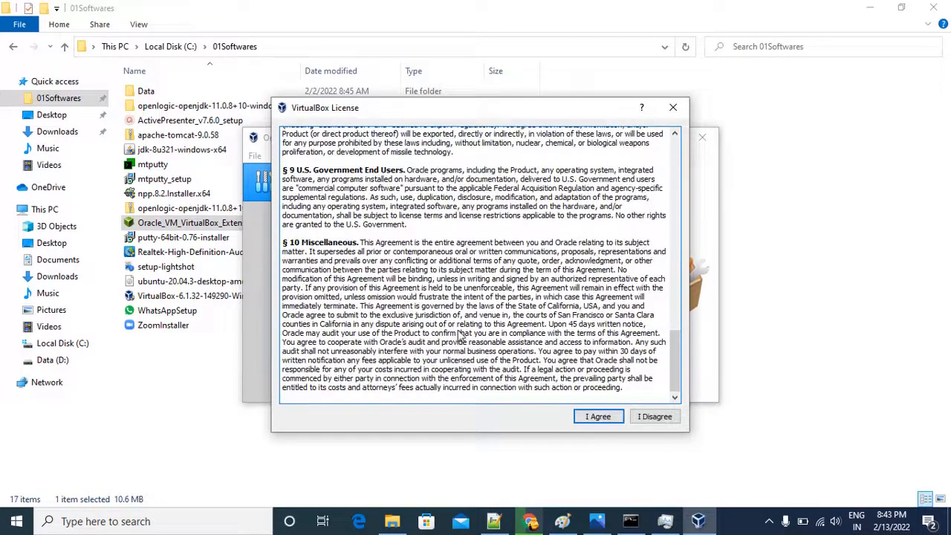
pyautogui.click(587, 415)
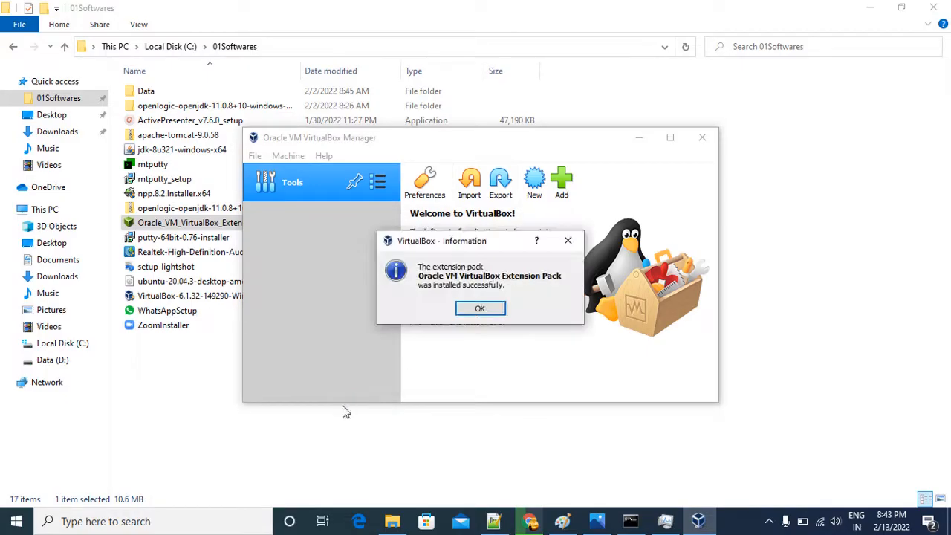
pyautogui.click(479, 309)
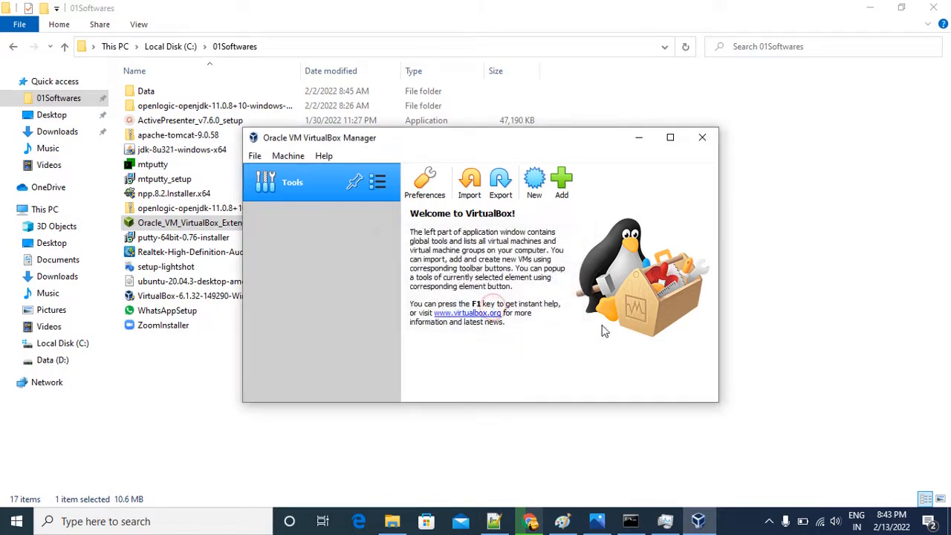
# Maximize VirtualBox Manager and start a new virtual machine named VMubuntu, with type Linux and version Ubuntu (64-bit), in the default machine folder.
pyautogui.click(670, 138)
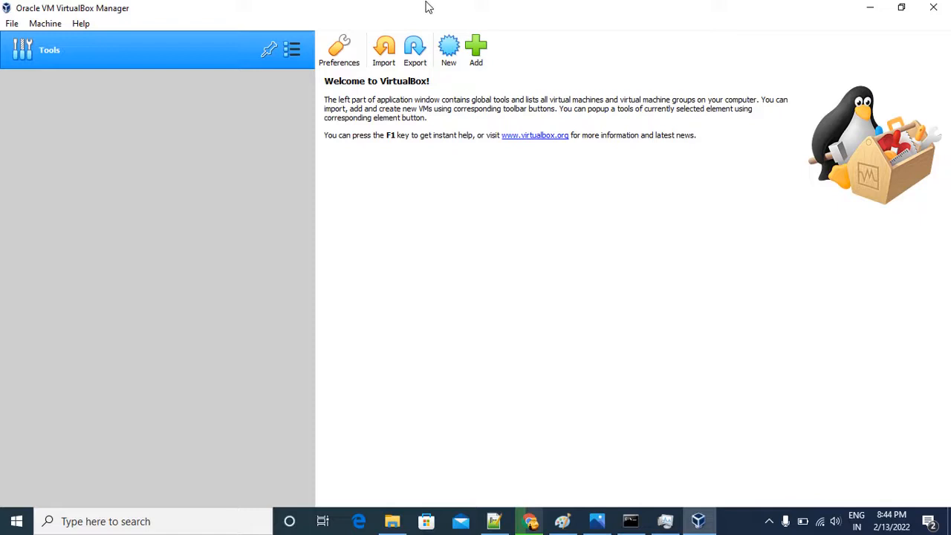
pyautogui.click(291, 49)
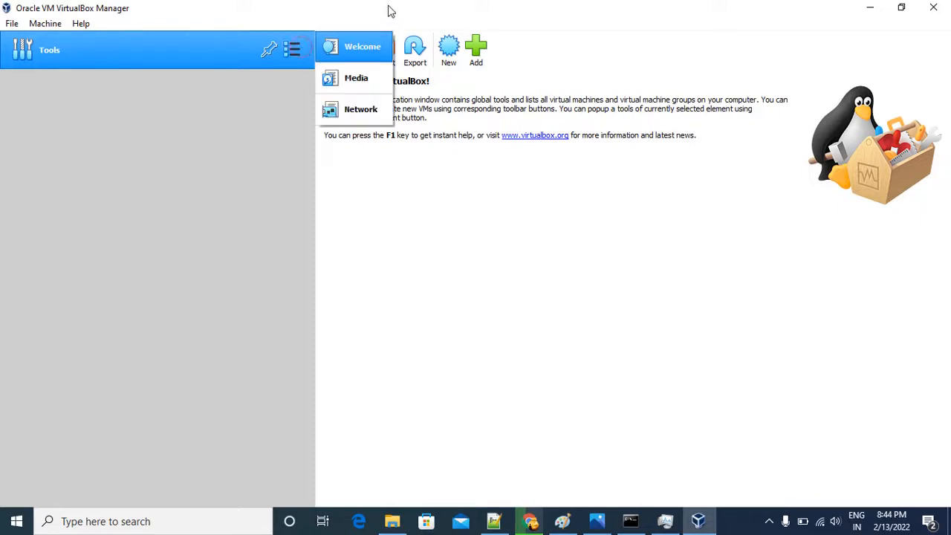
pyautogui.click(416, 5)
pyautogui.click(449, 46)
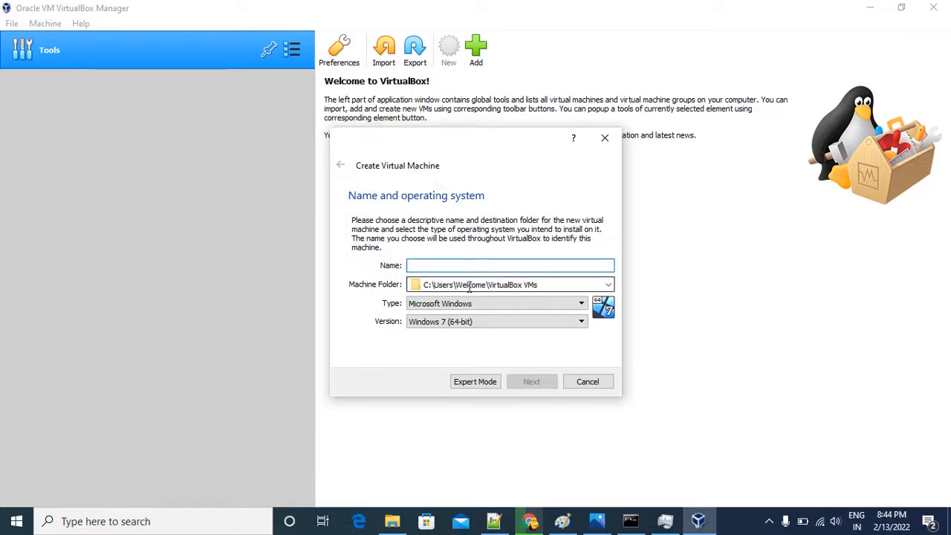
pyautogui.click(459, 263)
pyautogui.write('V')
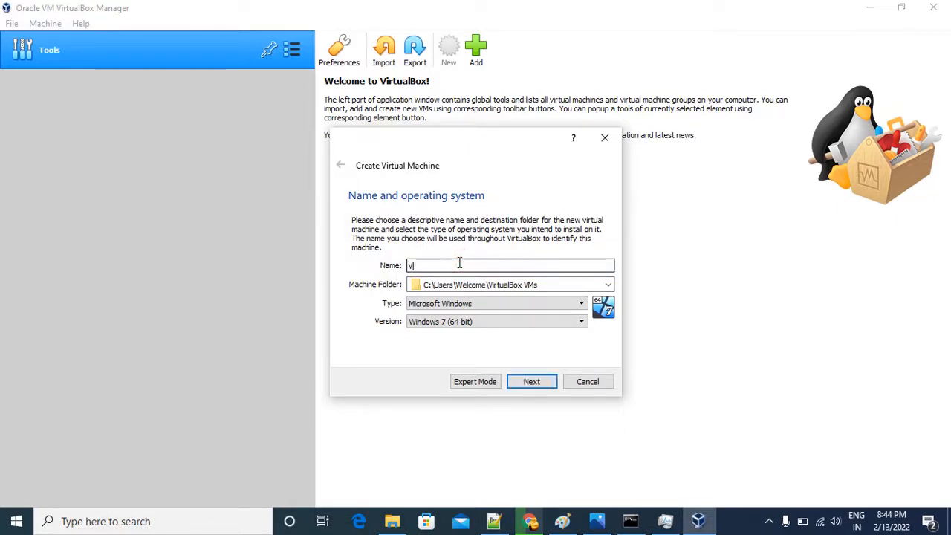
pyautogui.write('Mubuntu')
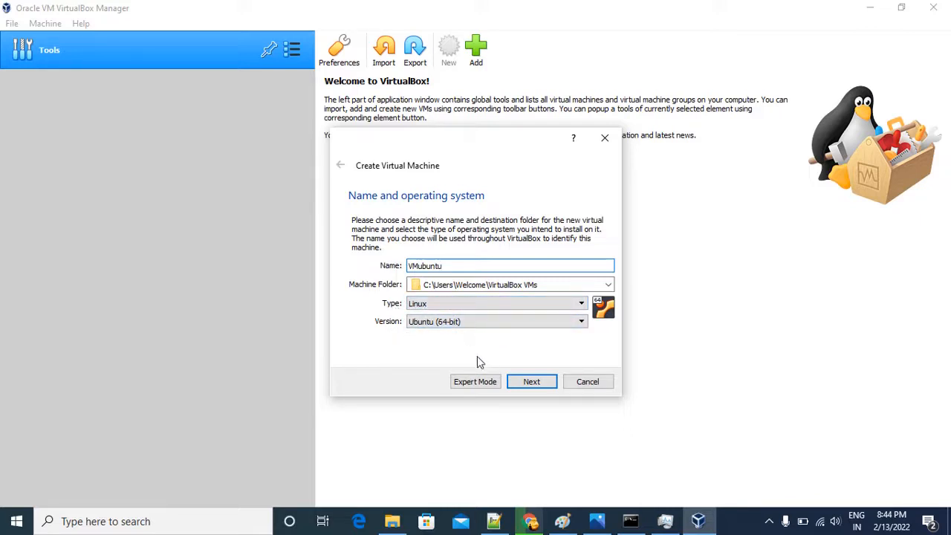
pyautogui.click(529, 383)
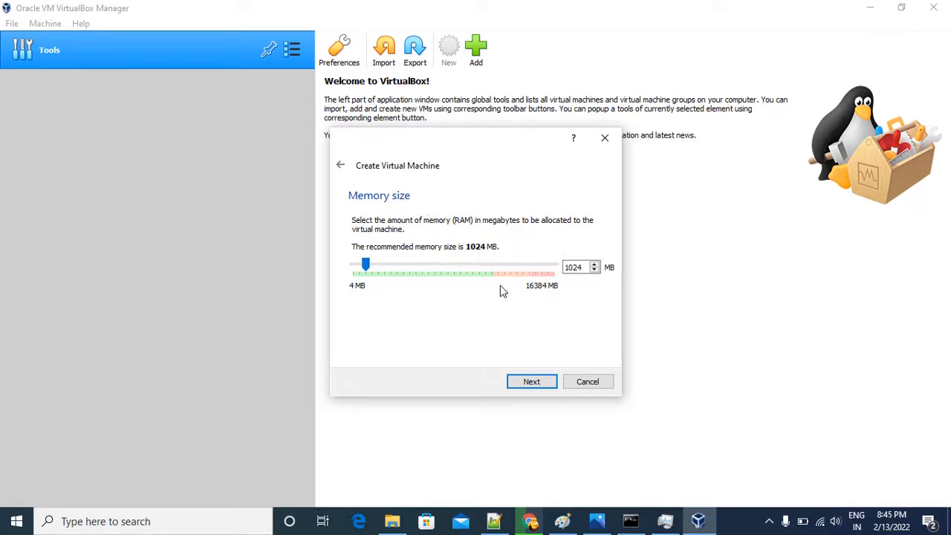
# Check the computer's memory in Task Manager and set the virtual machine's memory size to 6579 MB.
pyautogui.click(665, 520)
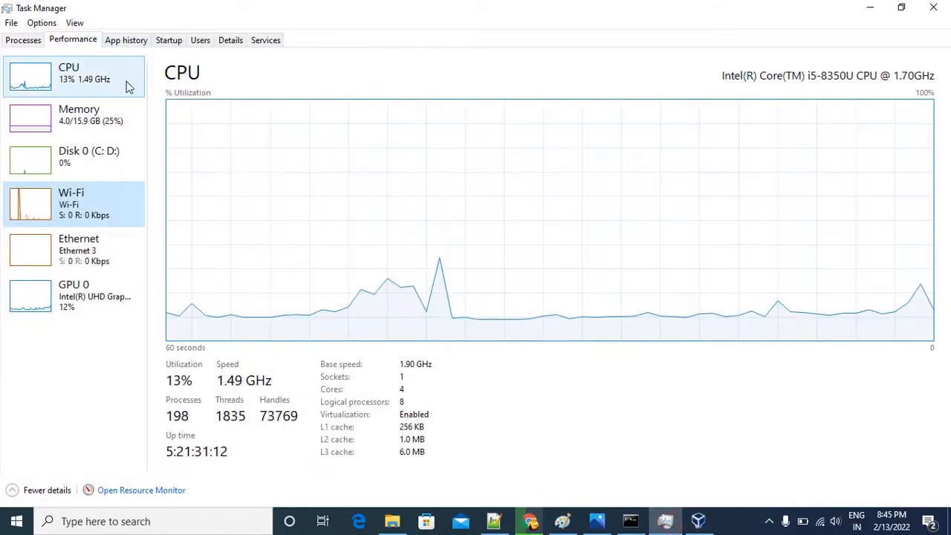
pyautogui.click(82, 115)
pyautogui.click(861, 7)
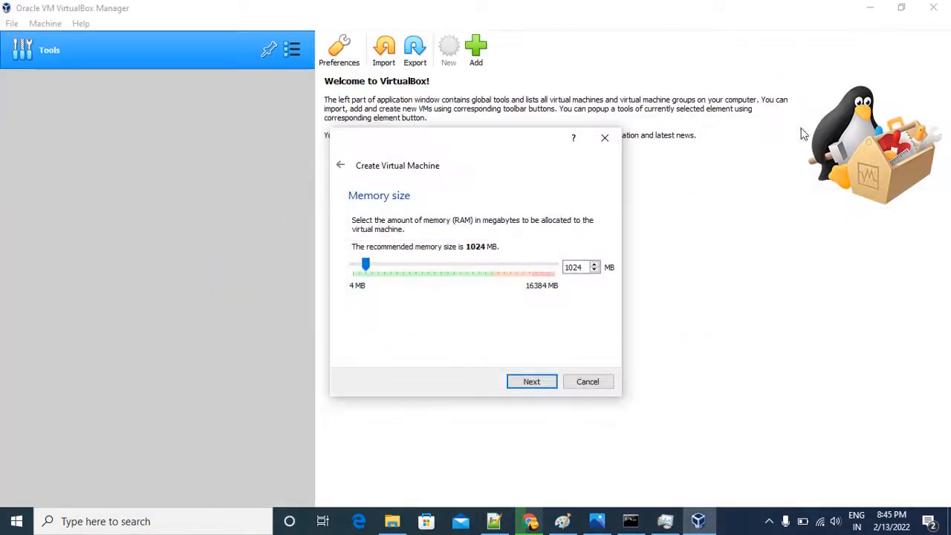
pyautogui.moveTo(366, 269); pyautogui.dragTo(435, 275)
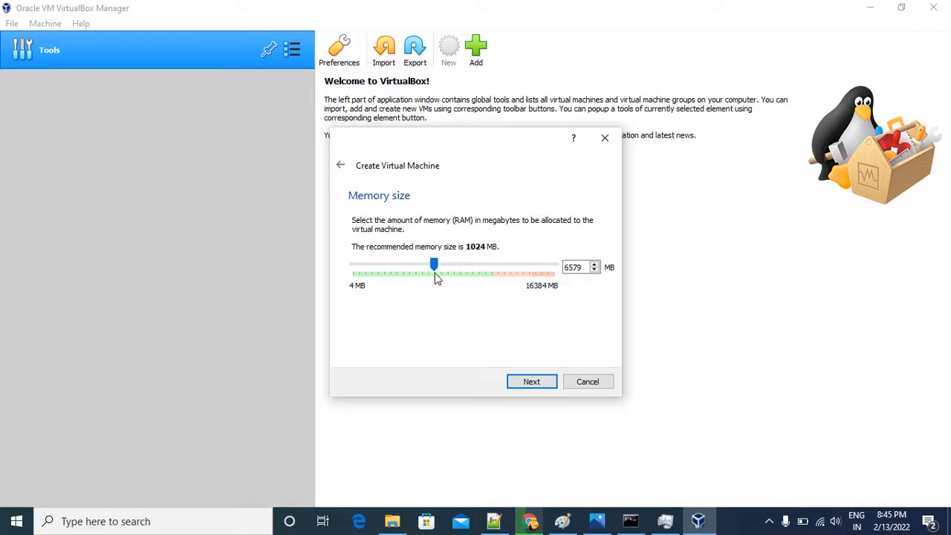
# Open Calculator, compute 5 × 1024, and move its window clear of the memory size value.
pyautogui.click(112, 521)
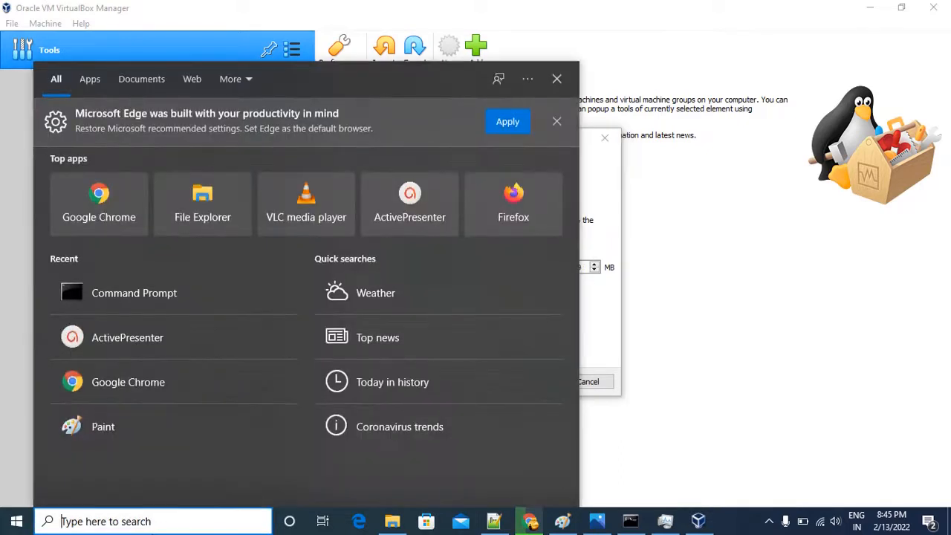
pyautogui.write('calculator')
pyautogui.press('Return')
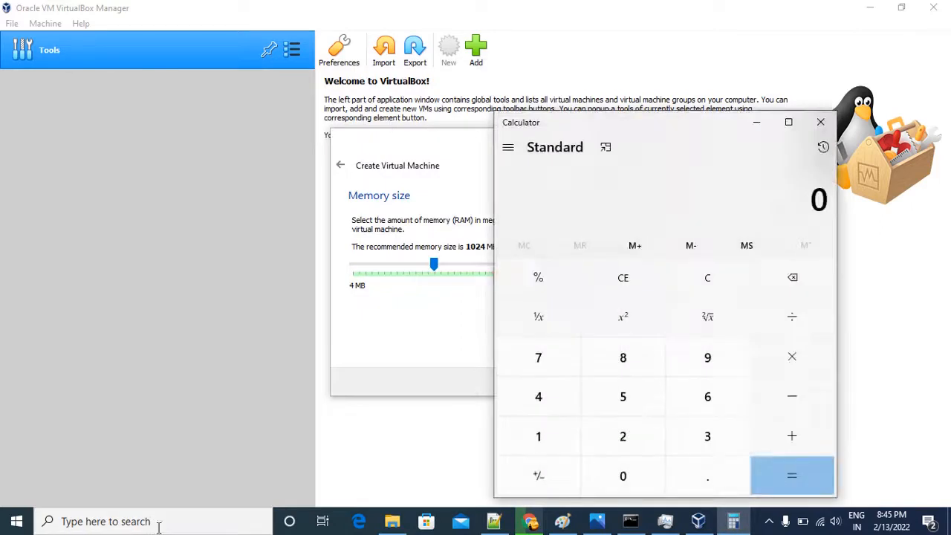
pyautogui.click(621, 397)
pyautogui.click(794, 357)
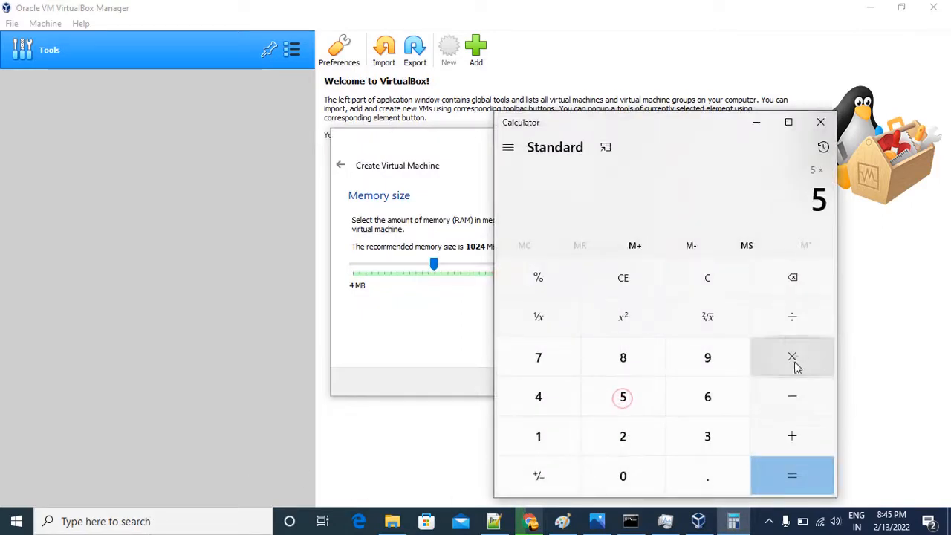
pyautogui.click(564, 437)
pyautogui.click(627, 466)
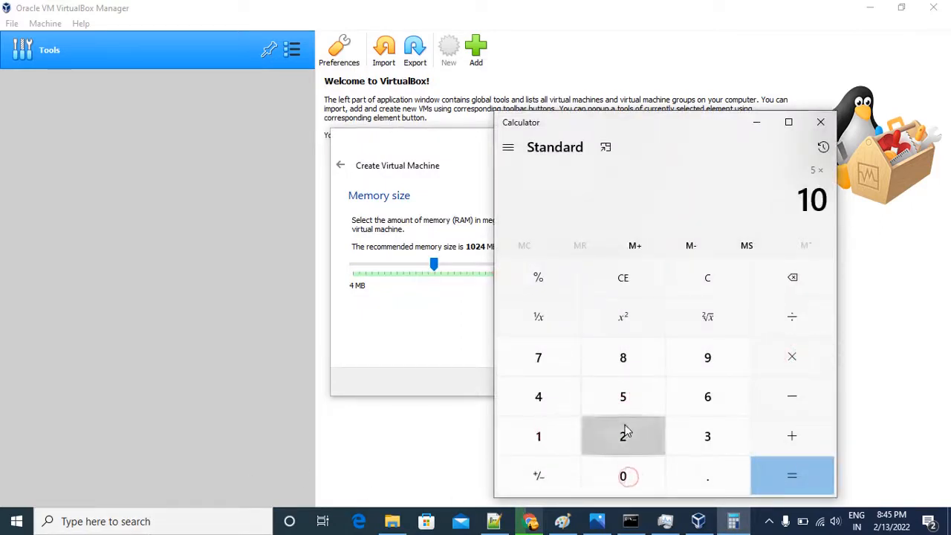
pyautogui.click(624, 434)
pyautogui.click(555, 402)
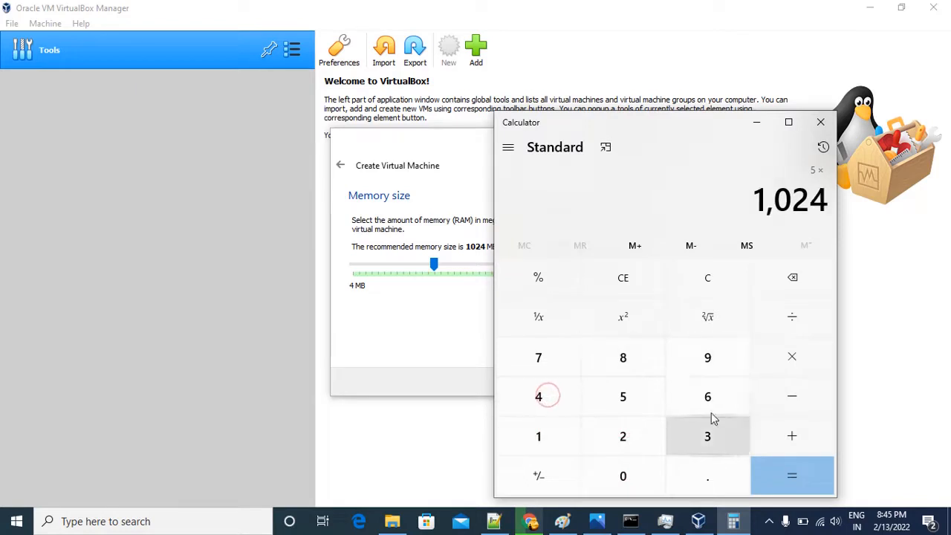
pyautogui.click(794, 473)
pyautogui.moveTo(679, 123); pyautogui.dragTo(217, 162)
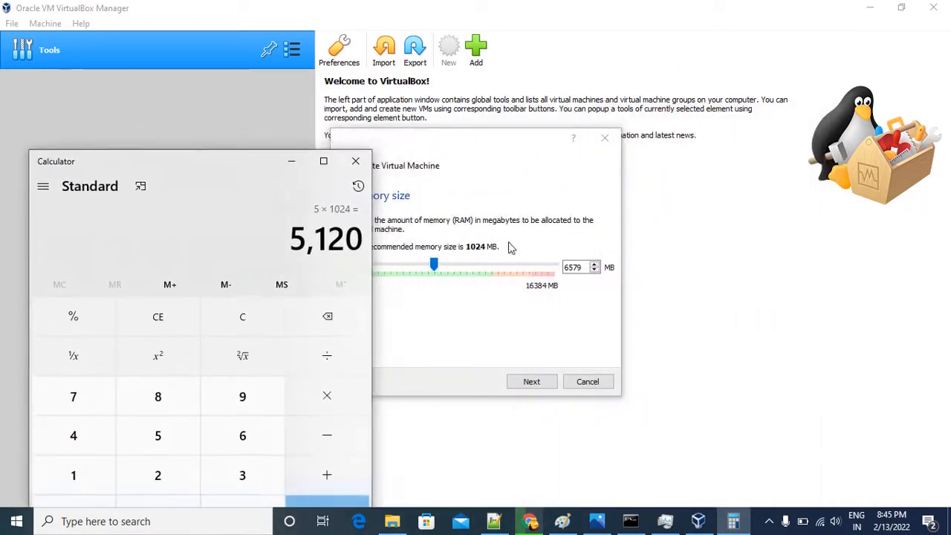
# Set the virtual machine's memory size to 5120 MB and continue to the hard disk page.
pyautogui.click(586, 268)
pyautogui.moveTo(585, 267); pyautogui.dragTo(554, 269)
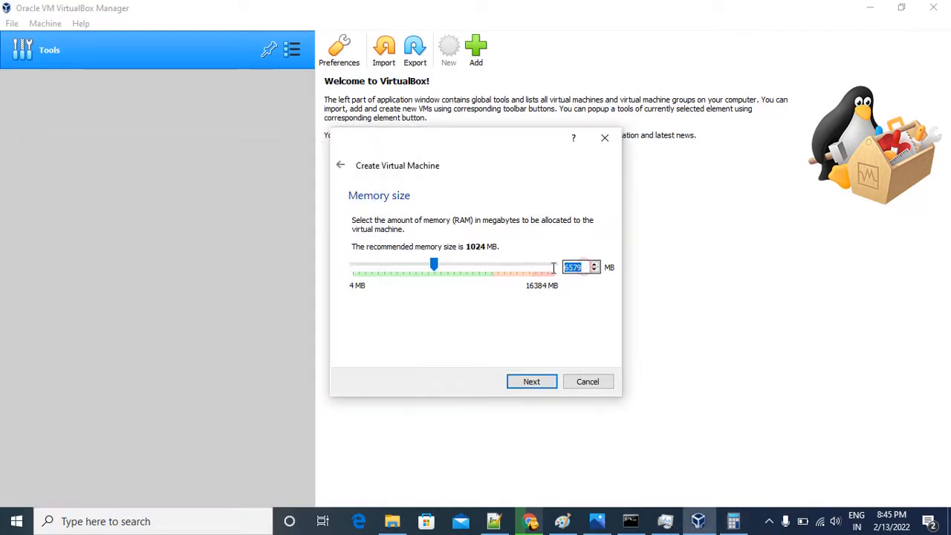
pyautogui.press('BackSpace')
pyautogui.hotkey('alt', 'Tab')
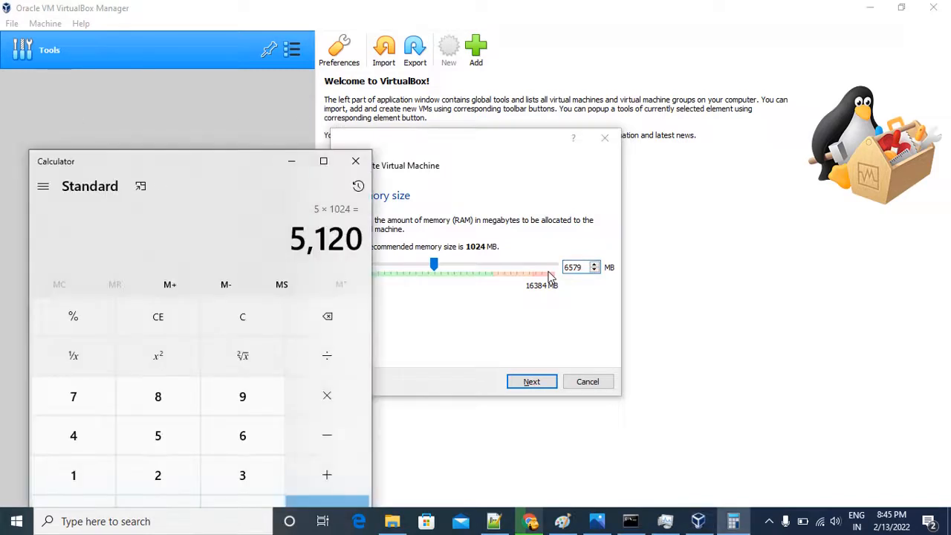
pyautogui.hotkey('alt', 'Tab')
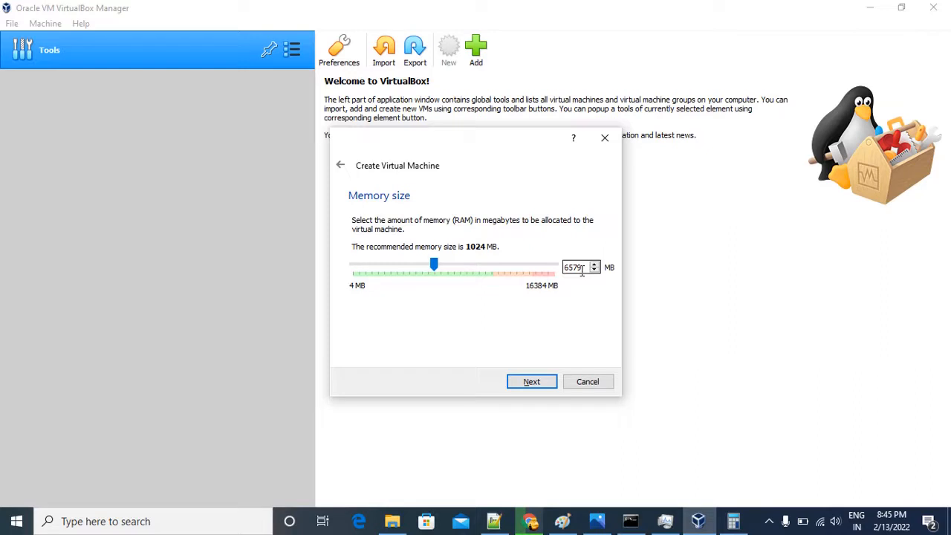
pyautogui.press('BackSpace')
pyautogui.press('BackSpace')
pyautogui.press('BackSpace')
pyautogui.press('BackSpace')
pyautogui.write('5120')
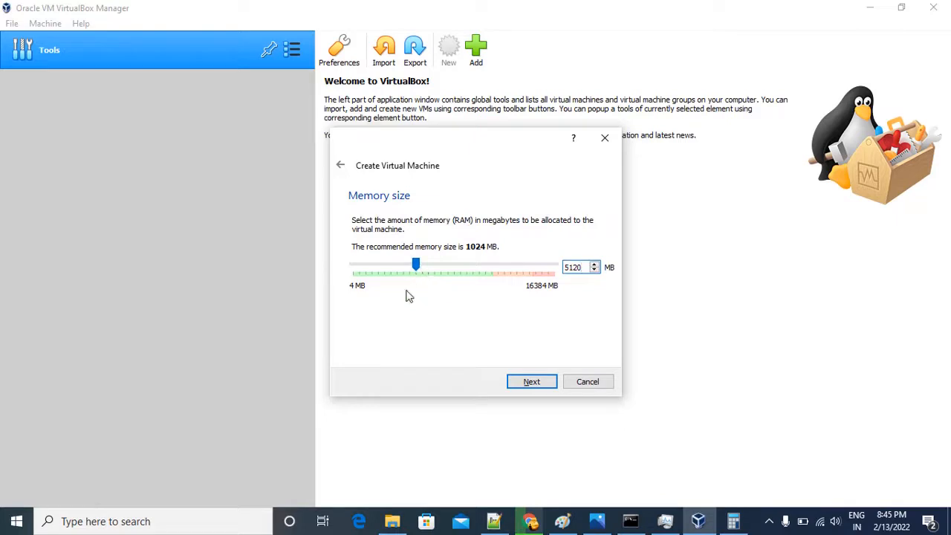
pyautogui.click(531, 383)
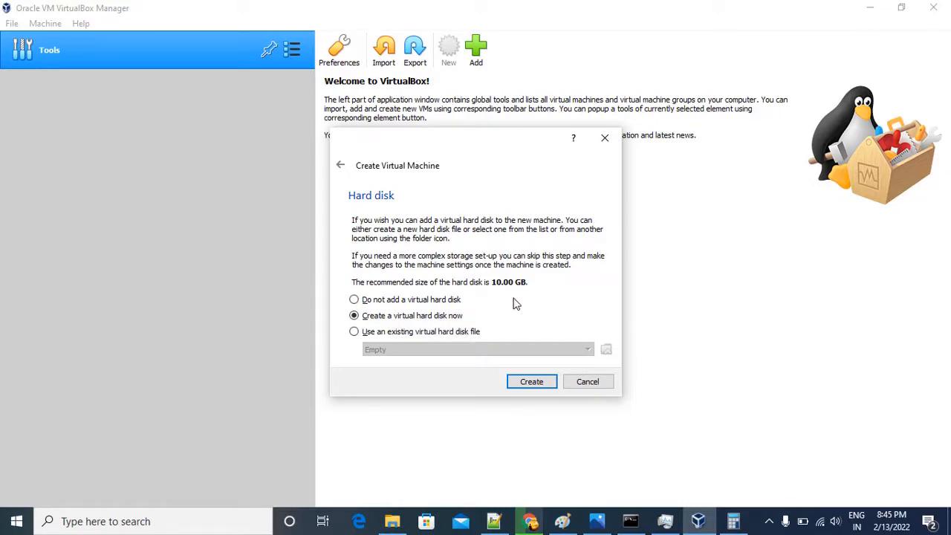
# View the memory performance in Task Manager and the vm-ubuntu.png diagram in Photos, and return to the virtual machine wizard.
pyautogui.click(539, 385)
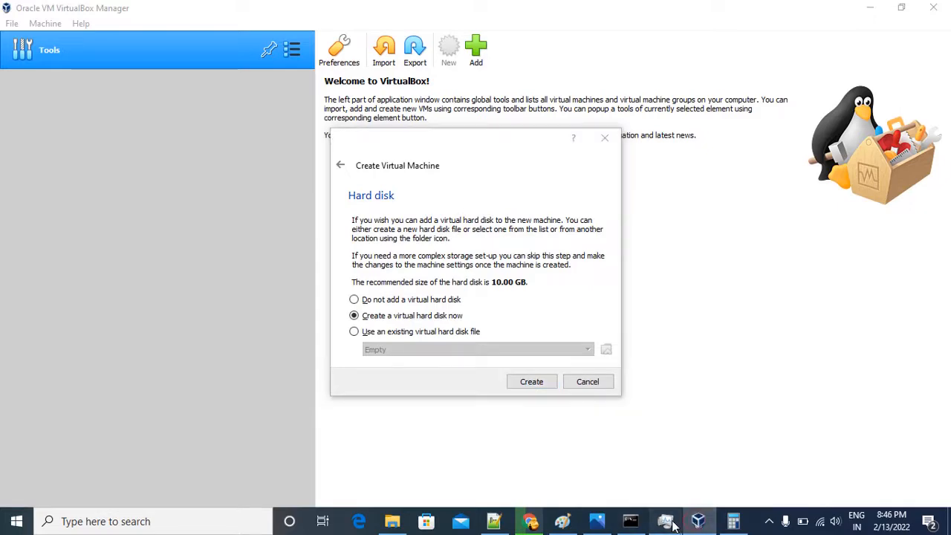
pyautogui.click(673, 526)
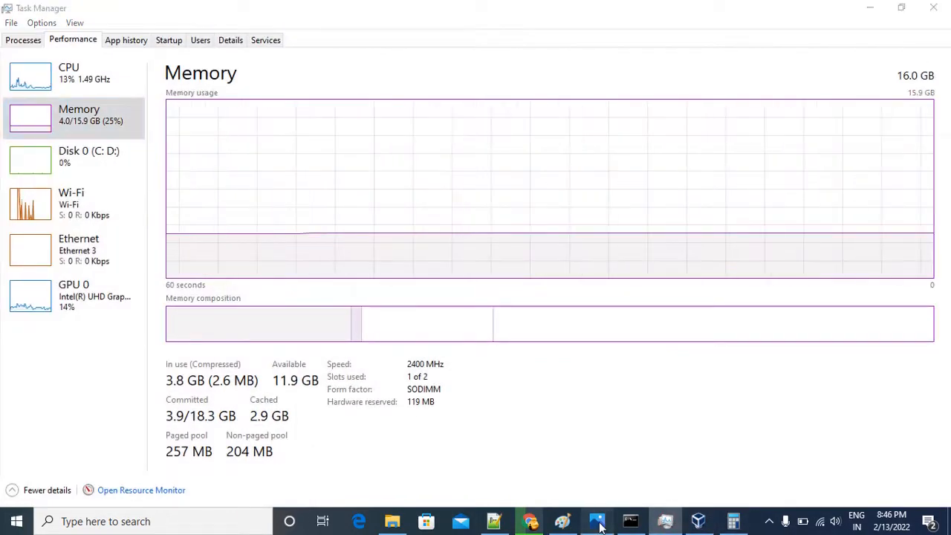
pyautogui.click(599, 524)
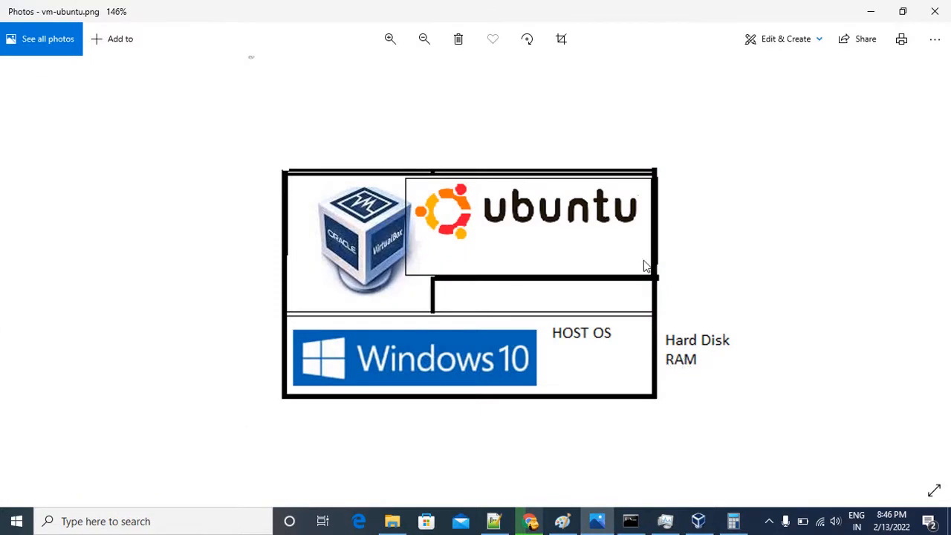
pyautogui.click(862, 16)
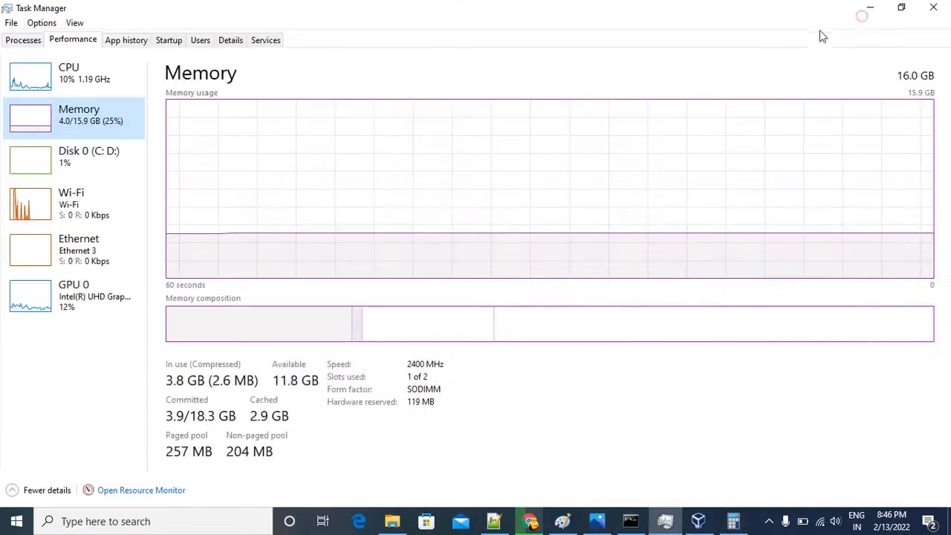
pyautogui.click(870, 7)
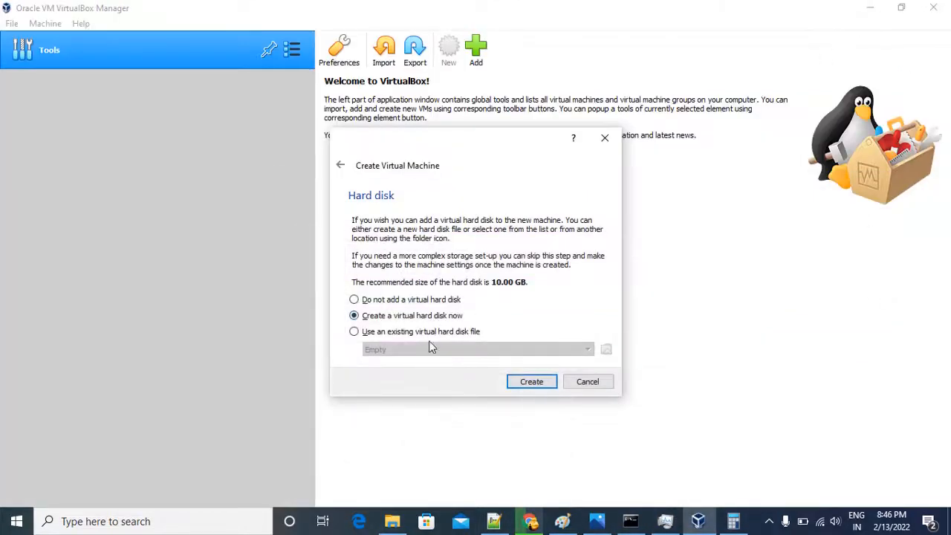
# Start creating a virtual hard disk with file type VDI (VirtualBox Disk Image) and dynamically allocated storage.
pyautogui.click(529, 383)
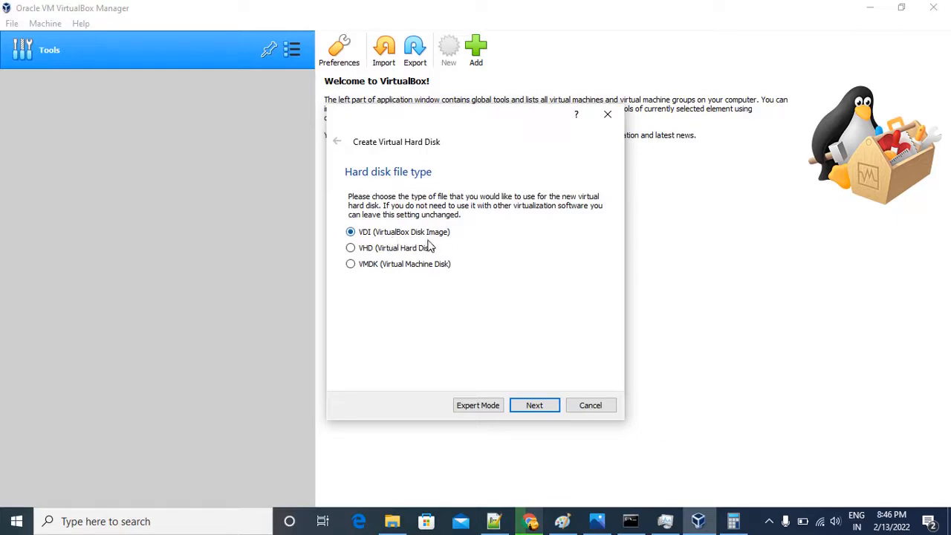
pyautogui.click(531, 408)
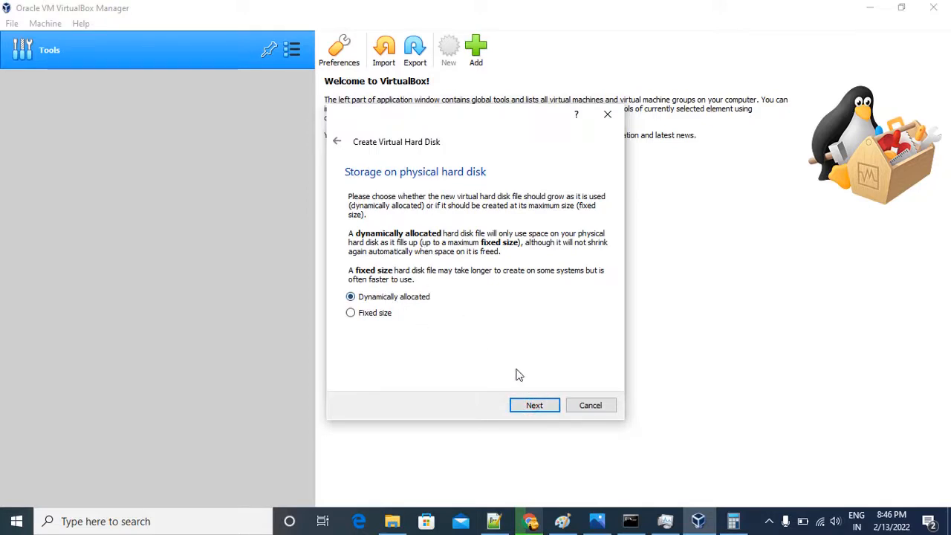
pyautogui.click(534, 408)
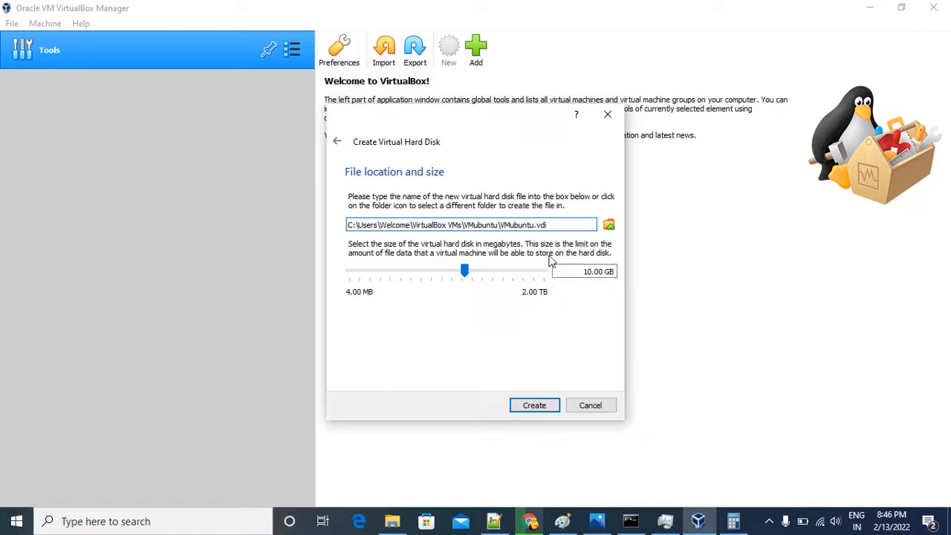
# Browse for a new location for the virtual hard disk file and open the Data (D:) drive.
pyautogui.click(609, 226)
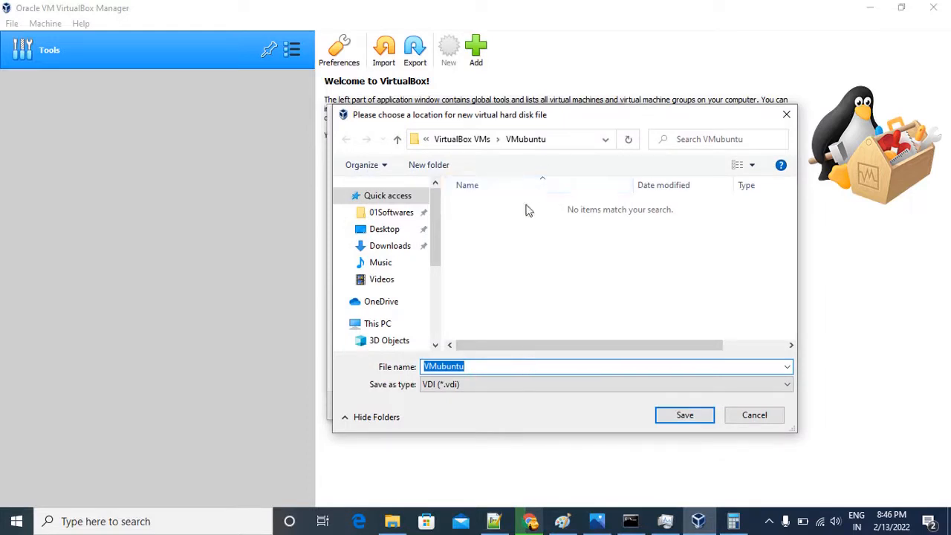
pyautogui.scroll(-1, 404, 301)
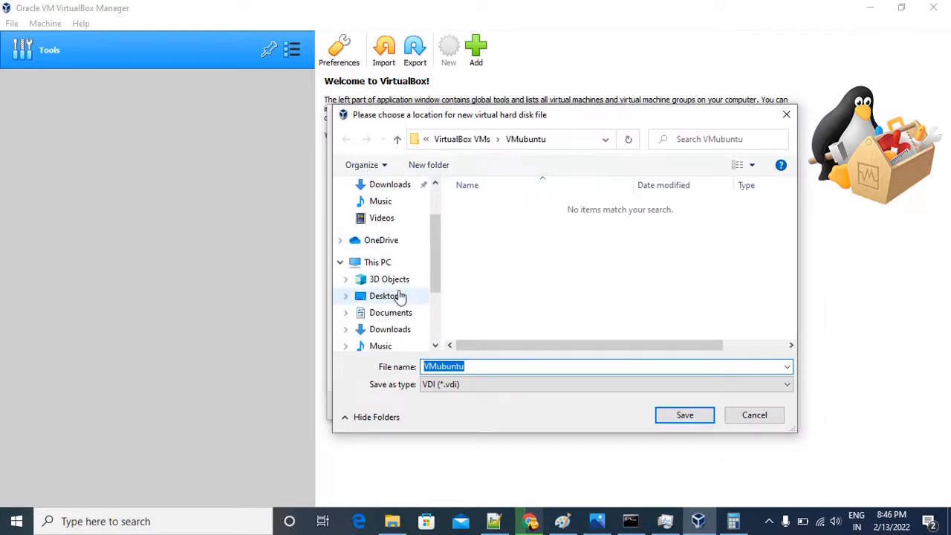
pyautogui.scroll(1, 399, 288)
pyautogui.click(398, 296)
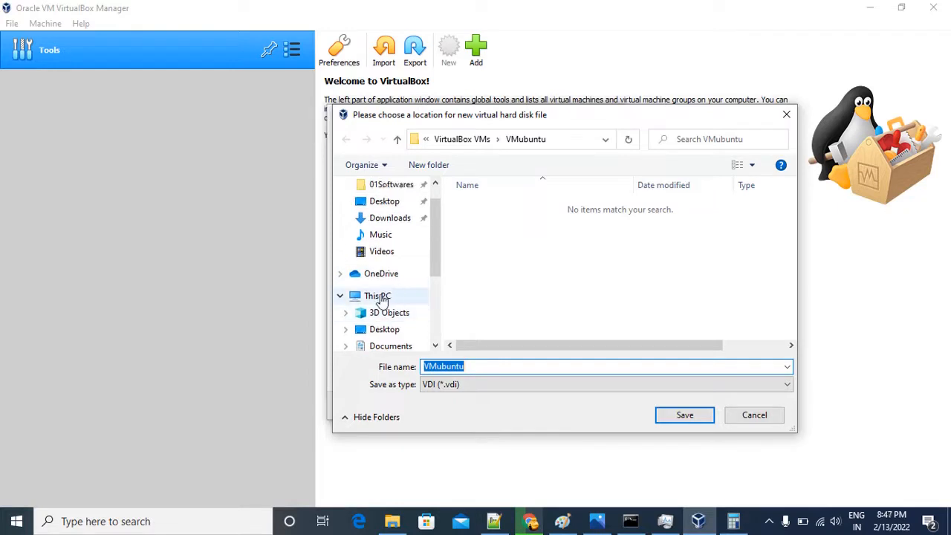
pyautogui.scroll(-3, 541, 290)
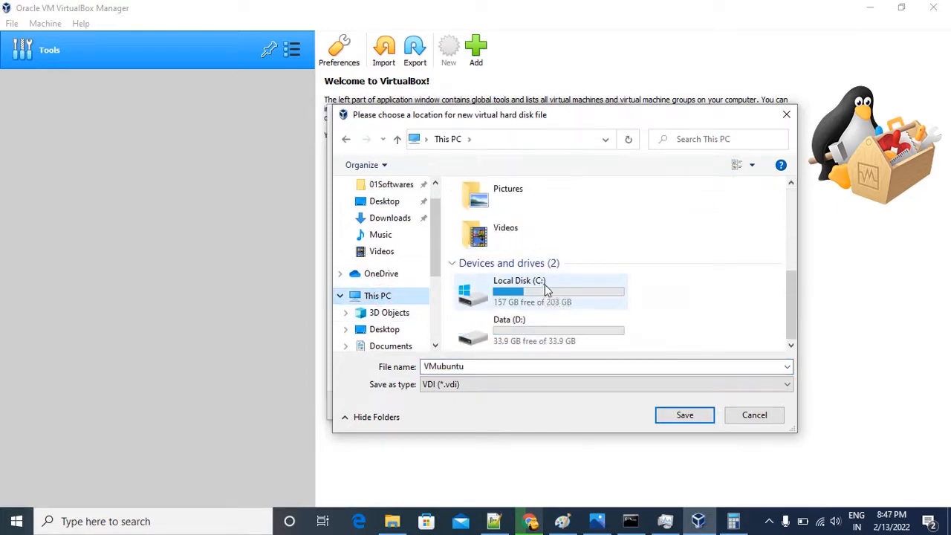
pyautogui.click(572, 339)
pyautogui.doubleClick(571, 338)
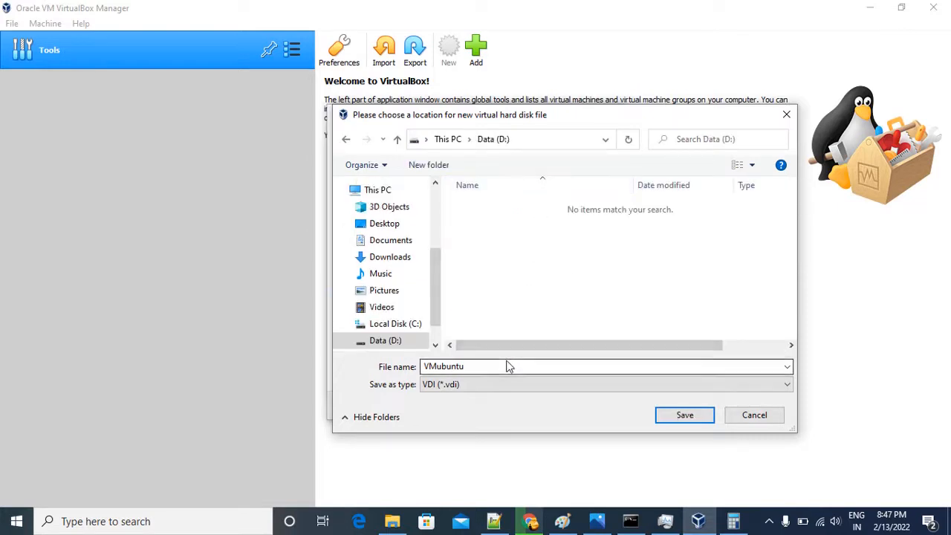
# Create a folder named VM1 on the Data (D:) drive.
pyautogui.rightClick(528, 254)
pyautogui.moveTo(532, 256)
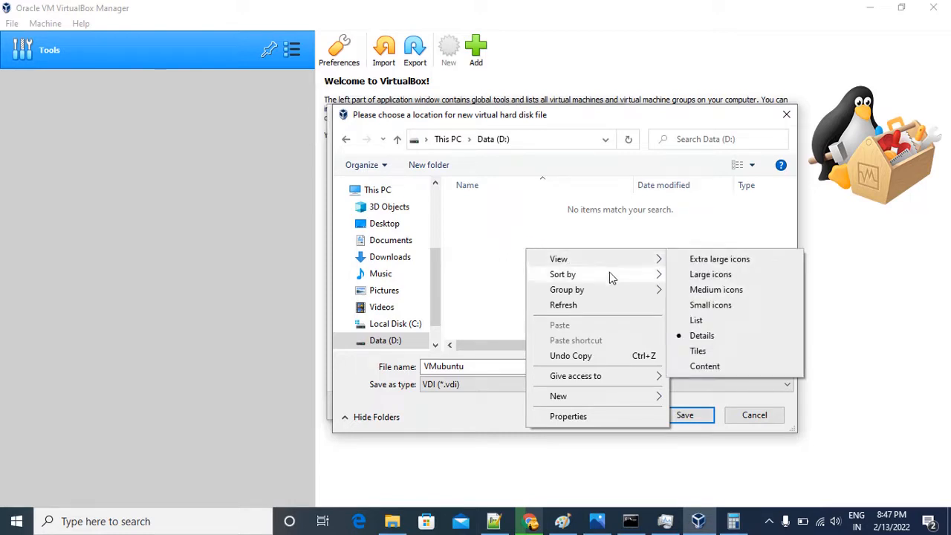
pyautogui.moveTo(613, 280)
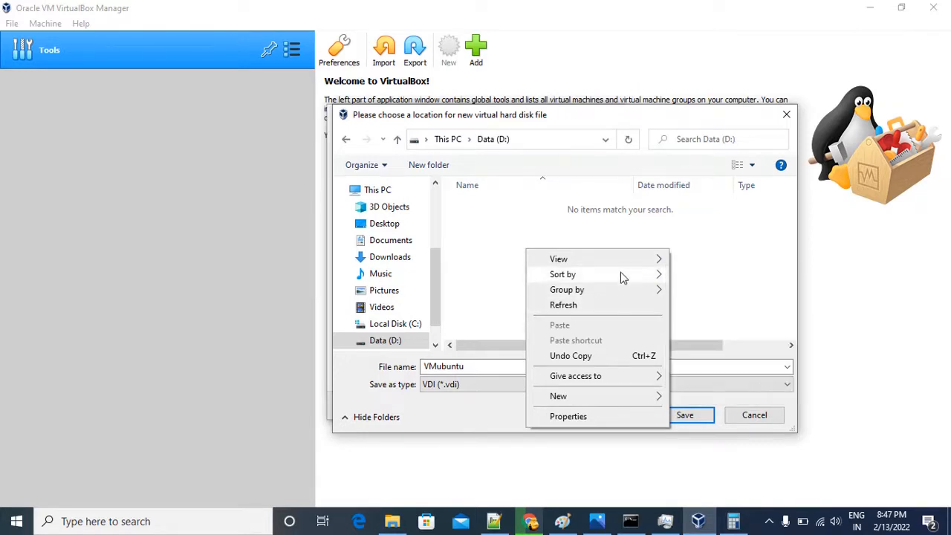
pyautogui.moveTo(622, 263)
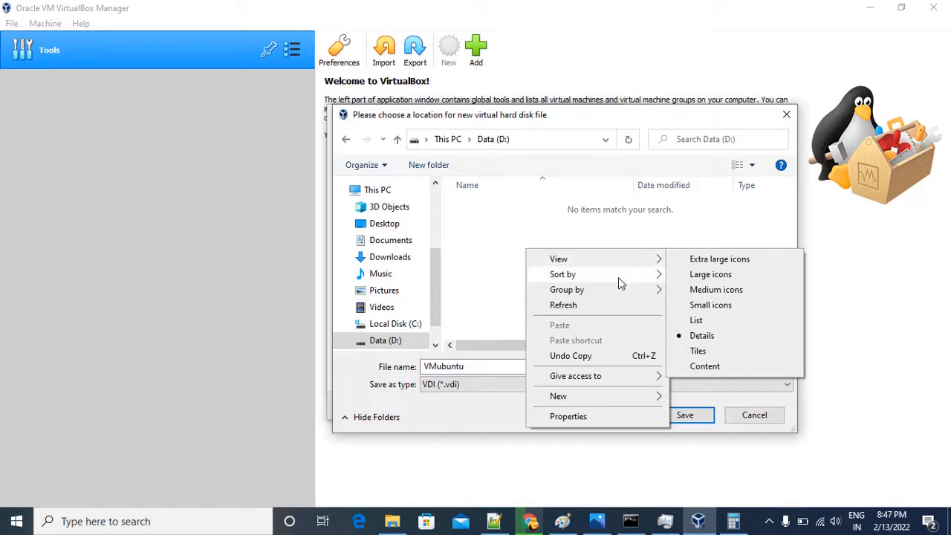
pyautogui.click(600, 392)
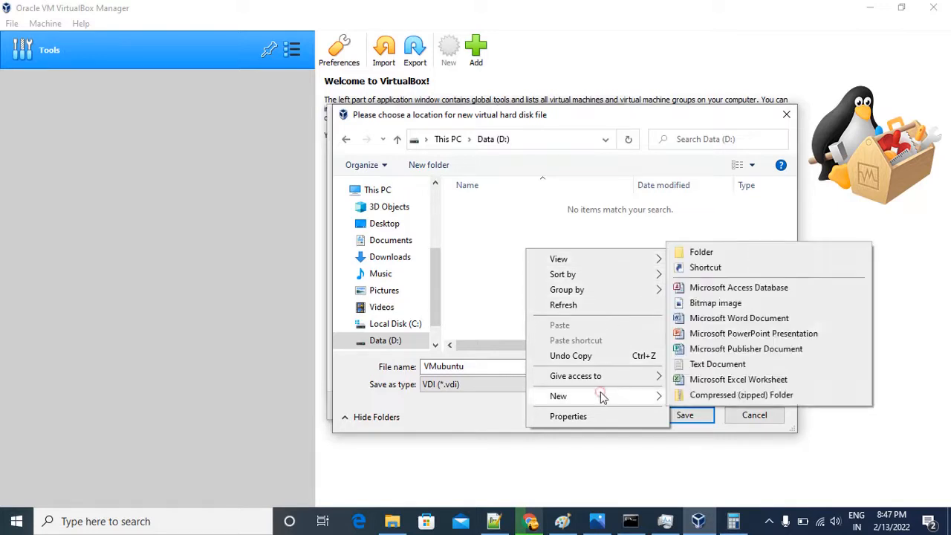
pyautogui.click(705, 255)
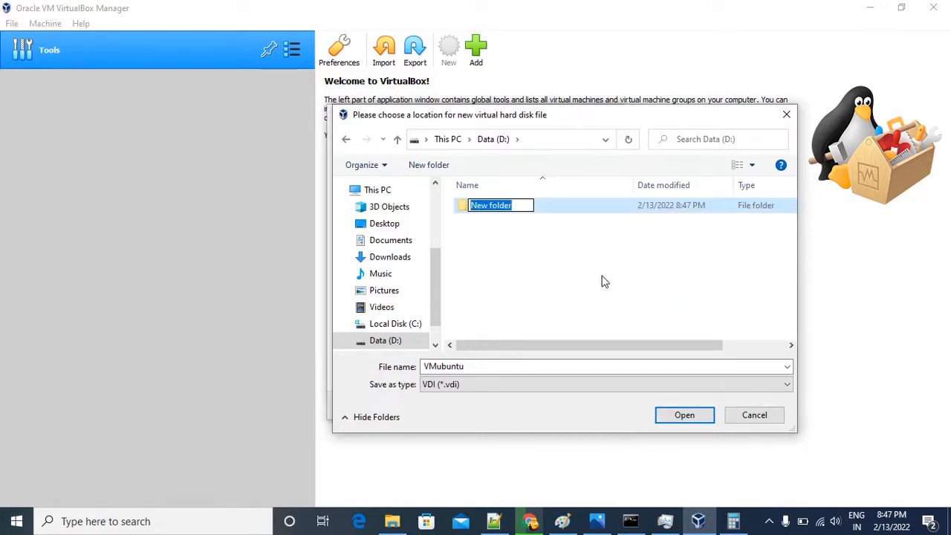
pyautogui.write('FE')
pyautogui.press('BackSpace')
pyautogui.press('BackSpace')
pyautogui.write('V')
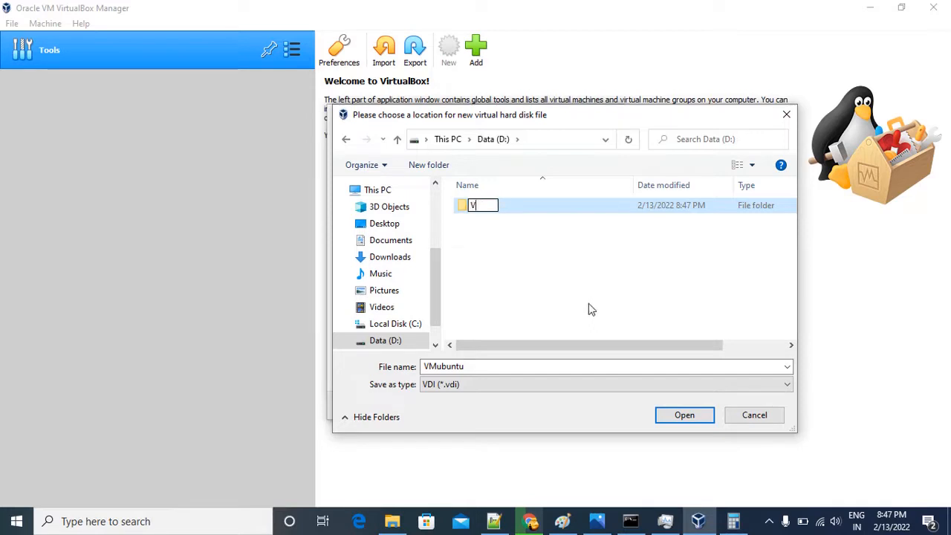
pyautogui.write('M1')
pyautogui.click(562, 256)
# Open the VM1 folder and choose it as the location for the VMubuntu VDI file.
pyautogui.click(479, 210)
pyautogui.doubleClick(479, 208)
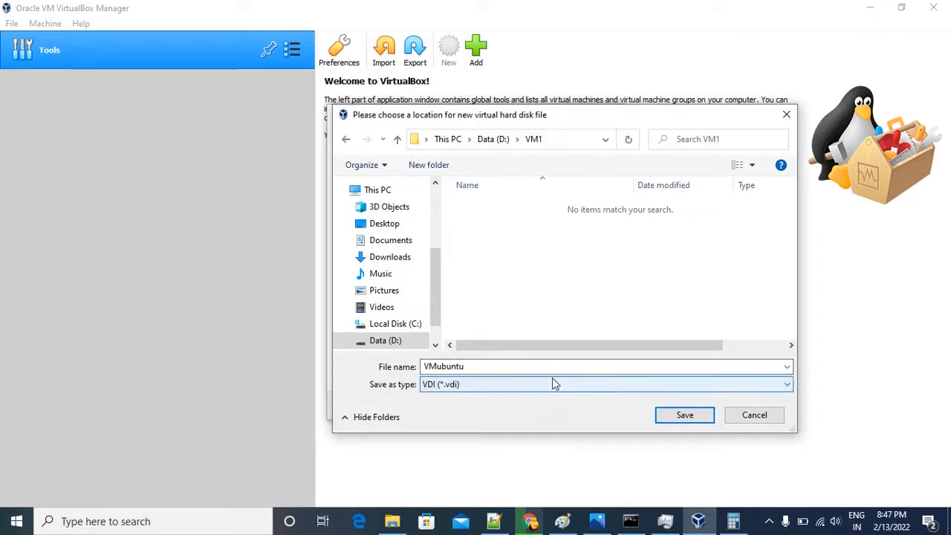
pyautogui.click(682, 415)
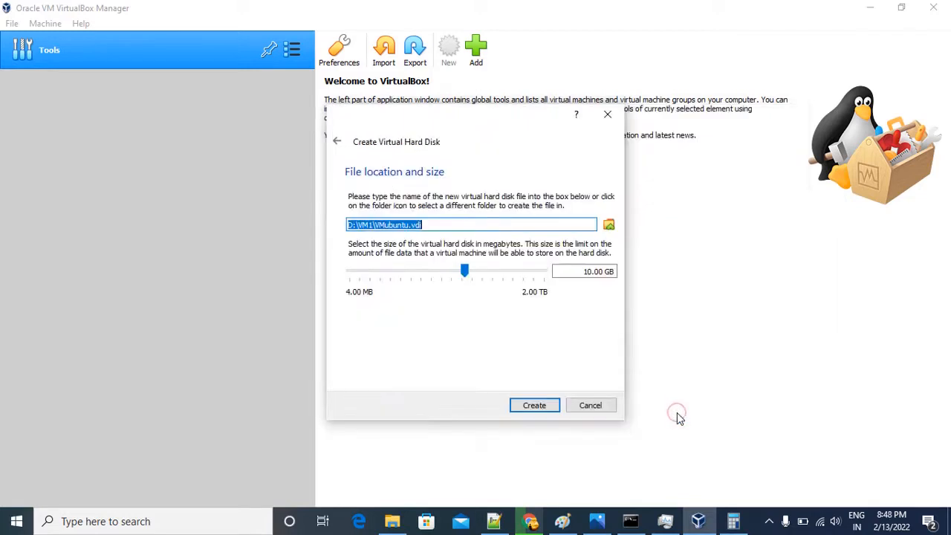
pyautogui.click(483, 224)
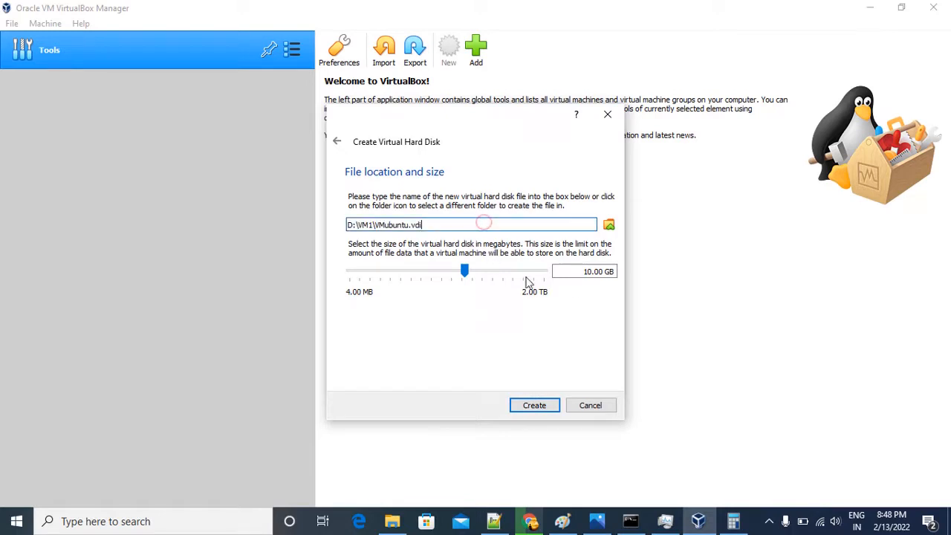
# Set the virtual hard disk's size to 20.00 GB.
pyautogui.click(465, 272)
pyautogui.moveTo(466, 272)
pyautogui.mouseDown()
pyautogui.moveTo(486, 272)
pyautogui.moveTo(476, 274)
pyautogui.mouseUp()
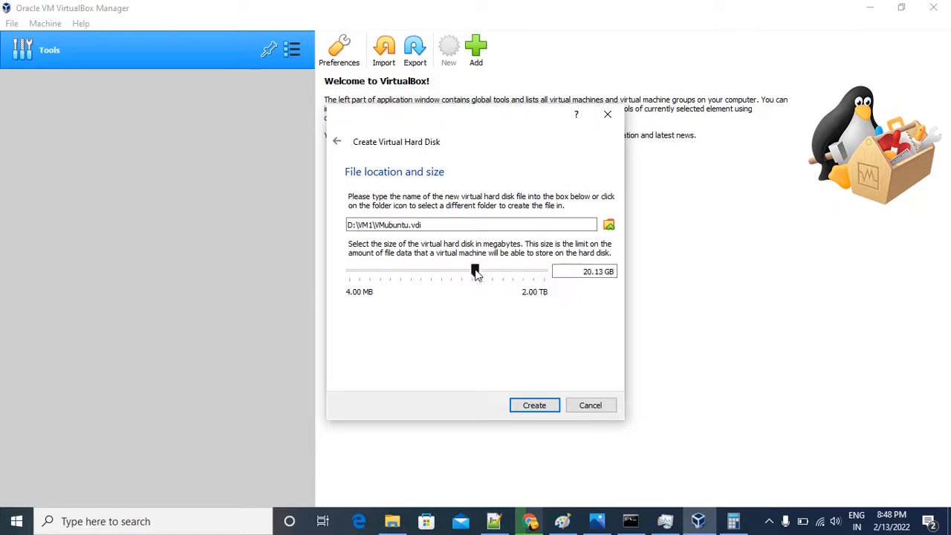
pyautogui.click(602, 272)
pyautogui.press('BackSpace')
pyautogui.click(565, 328)
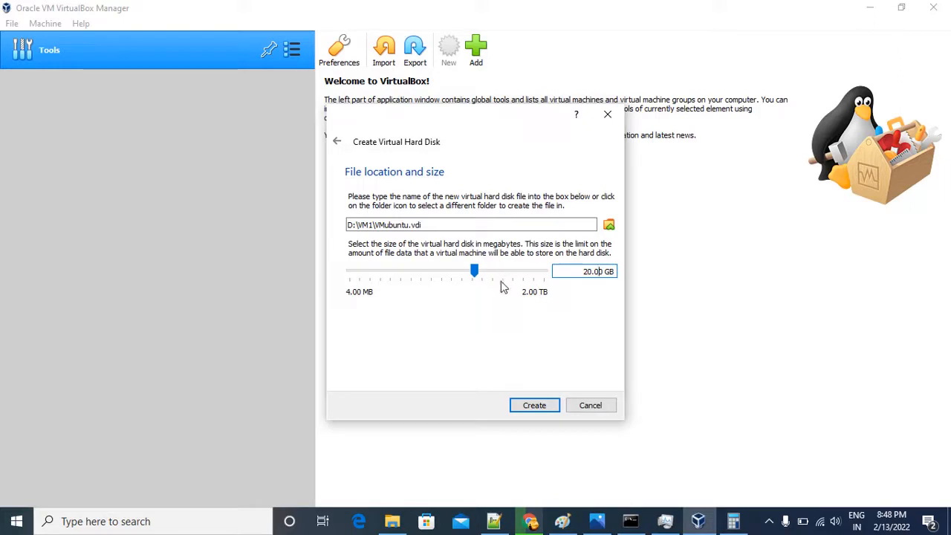
# Create the 20.00 GB VMubuntu.vdi disk at D:\VM1 and finish creating the virtual machine.
pyautogui.click(579, 290)
pyautogui.click(603, 274)
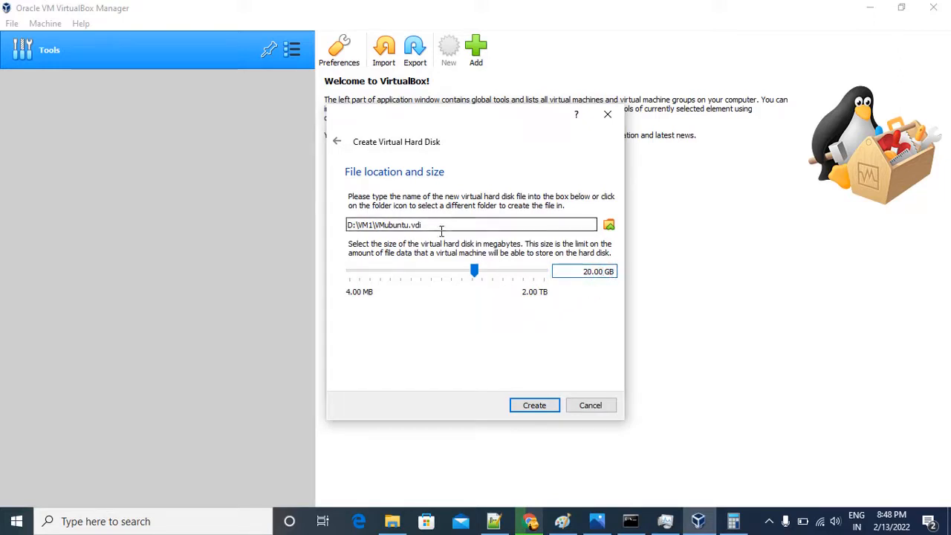
pyautogui.click(529, 405)
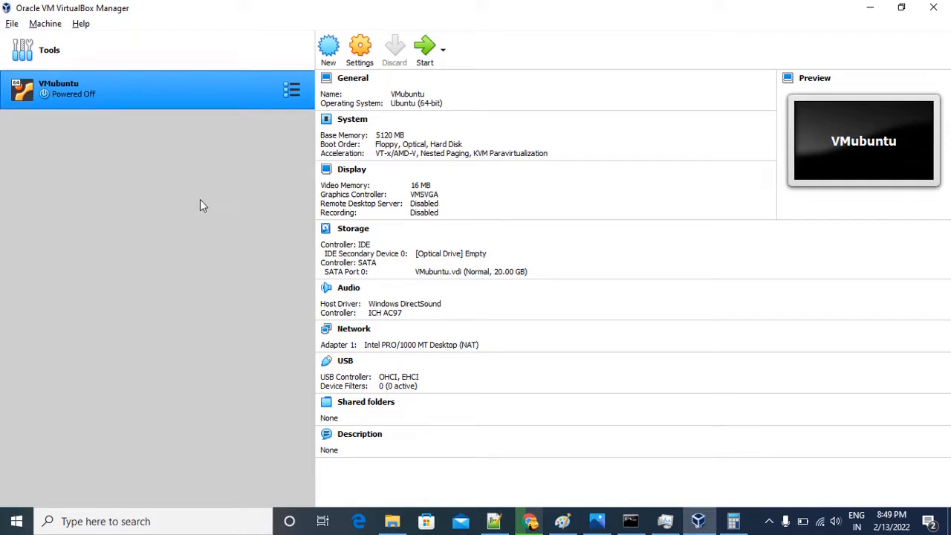
# Open the settings of the VMubuntu machine and disable Floppy in its system boot order.
pyautogui.rightClick(289, 97)
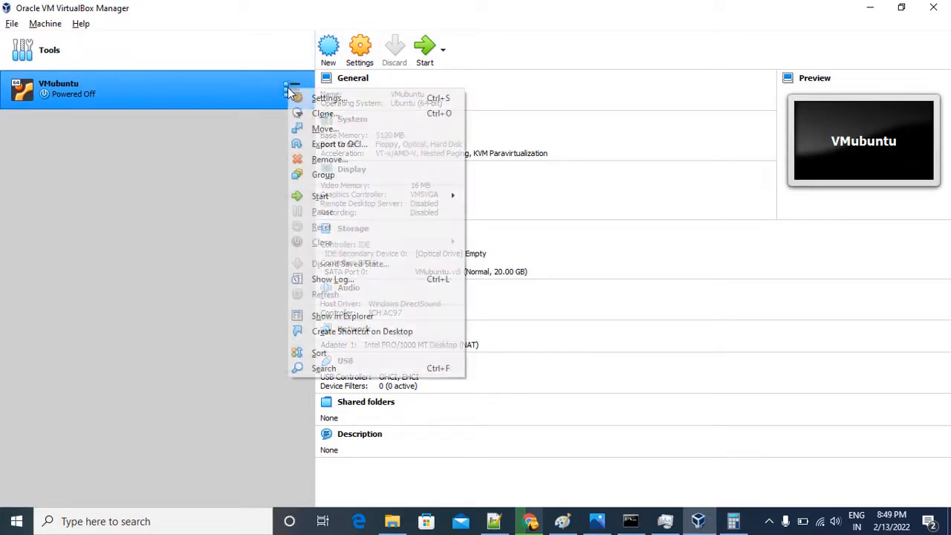
pyautogui.click(328, 104)
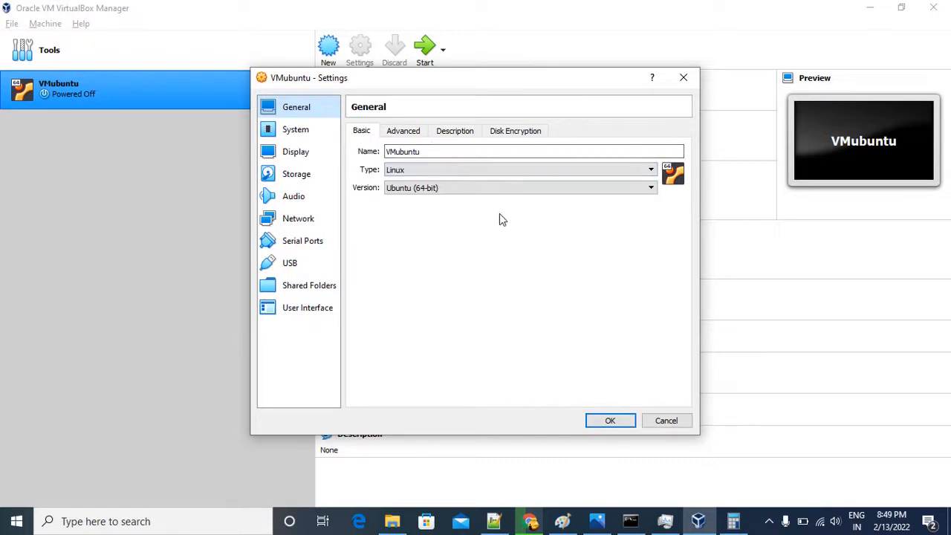
pyautogui.click(301, 131)
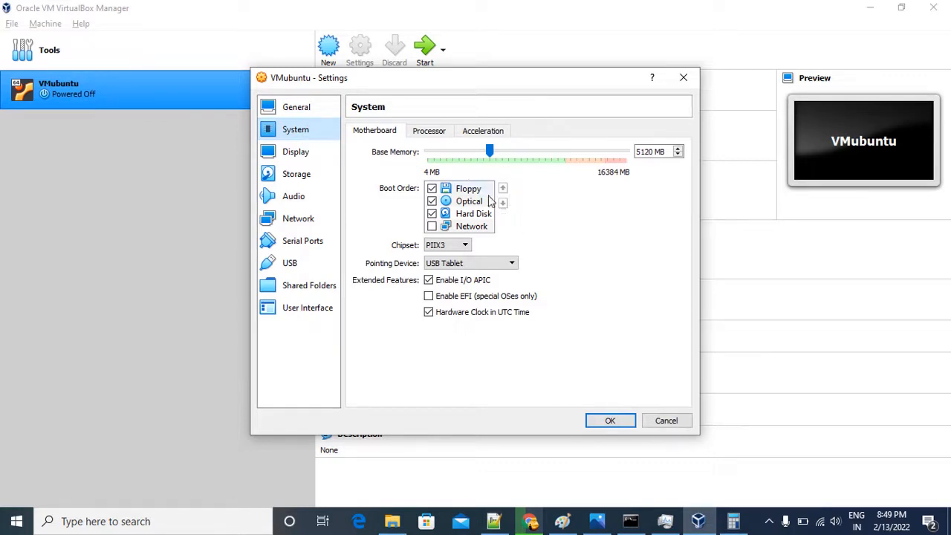
pyautogui.click(432, 189)
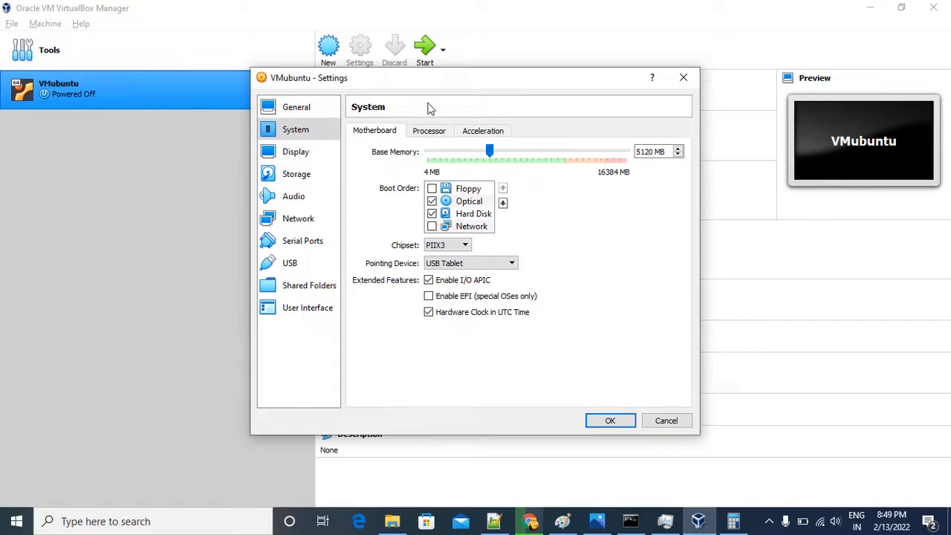
# Set VMubuntu's processor count to 4 and check its acceleration and motherboard settings.
pyautogui.click(429, 131)
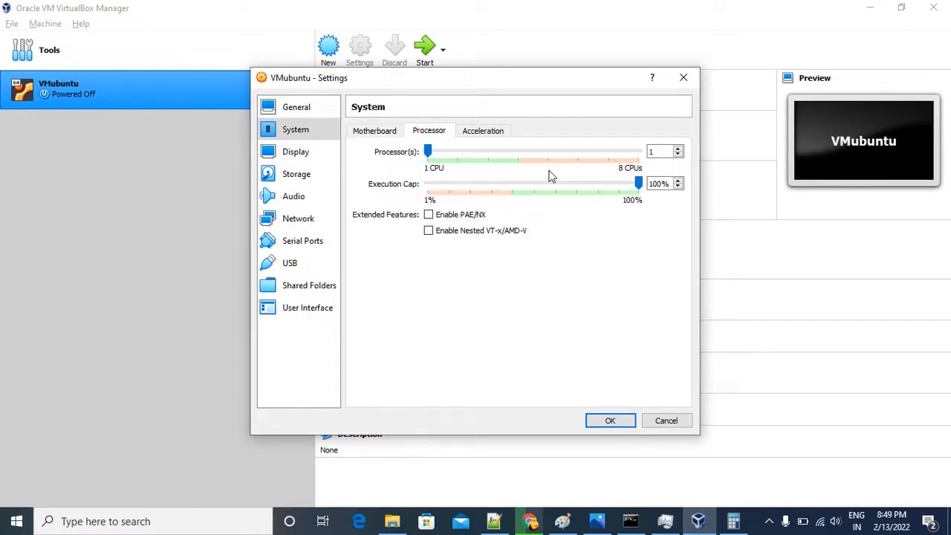
pyautogui.click(374, 132)
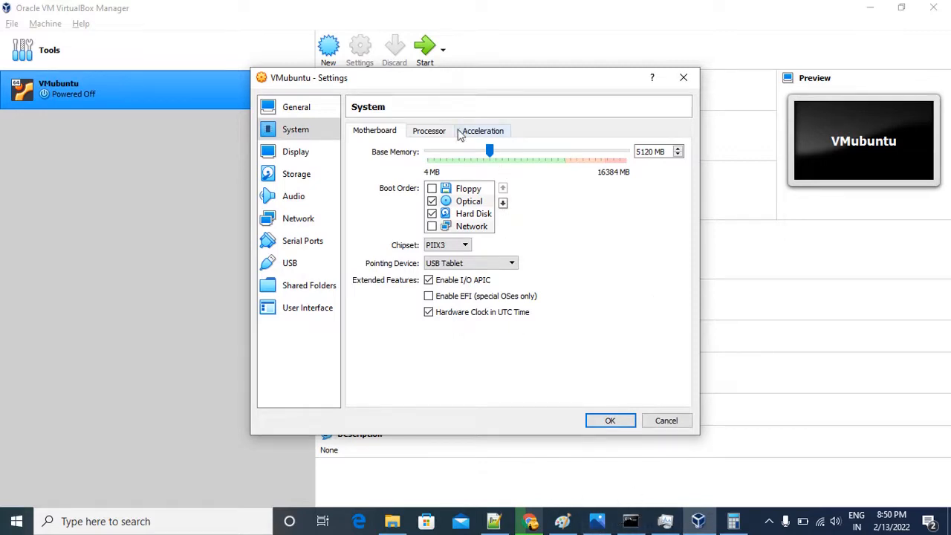
pyautogui.click(431, 133)
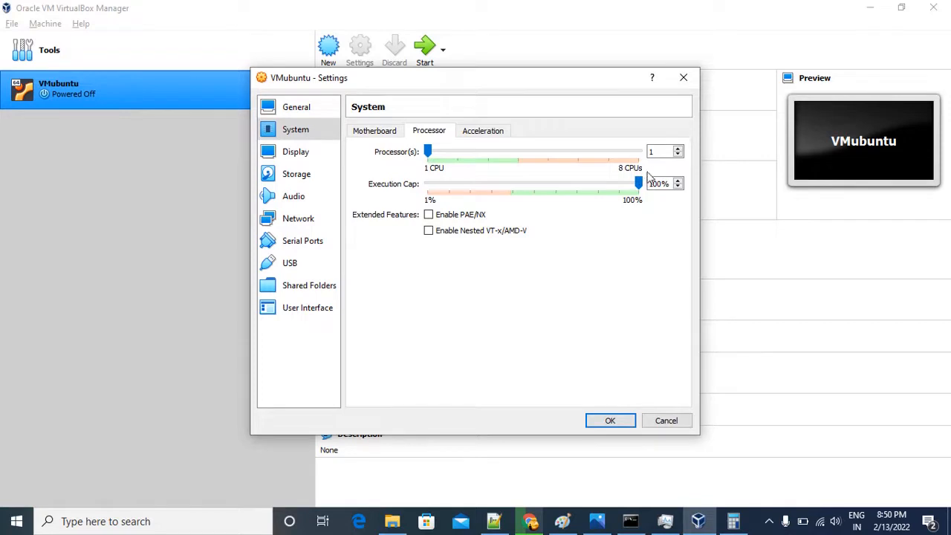
pyautogui.click(661, 152)
pyautogui.write('4')
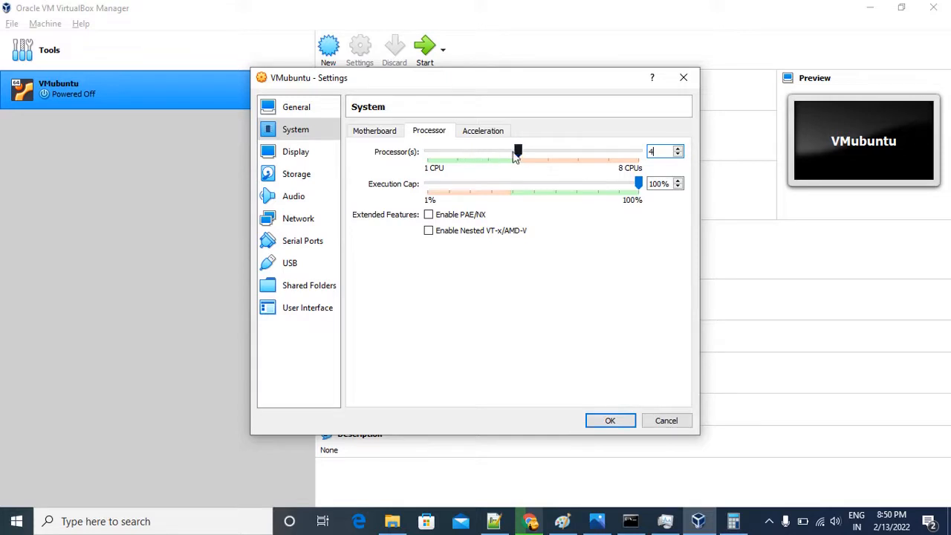
pyautogui.moveTo(518, 152); pyautogui.dragTo(487, 151)
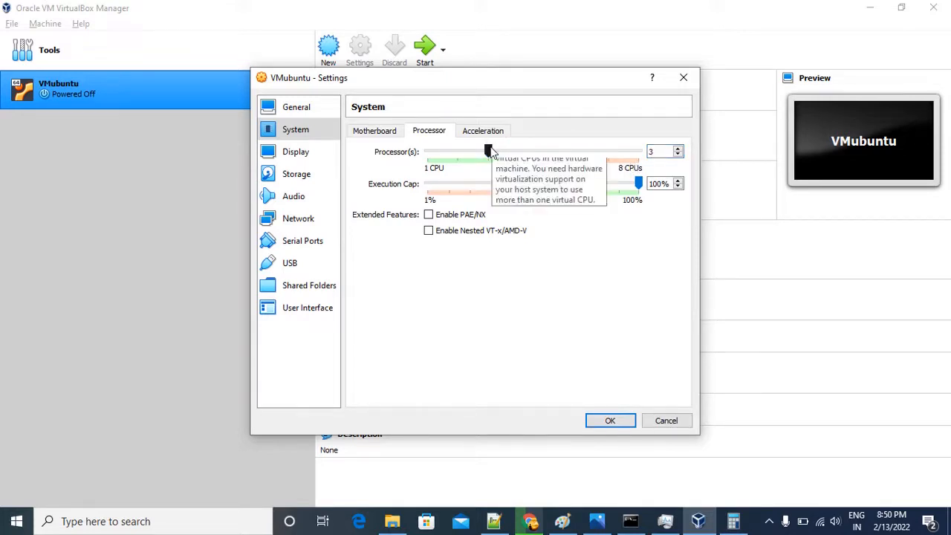
pyautogui.moveTo(490, 151); pyautogui.dragTo(518, 151)
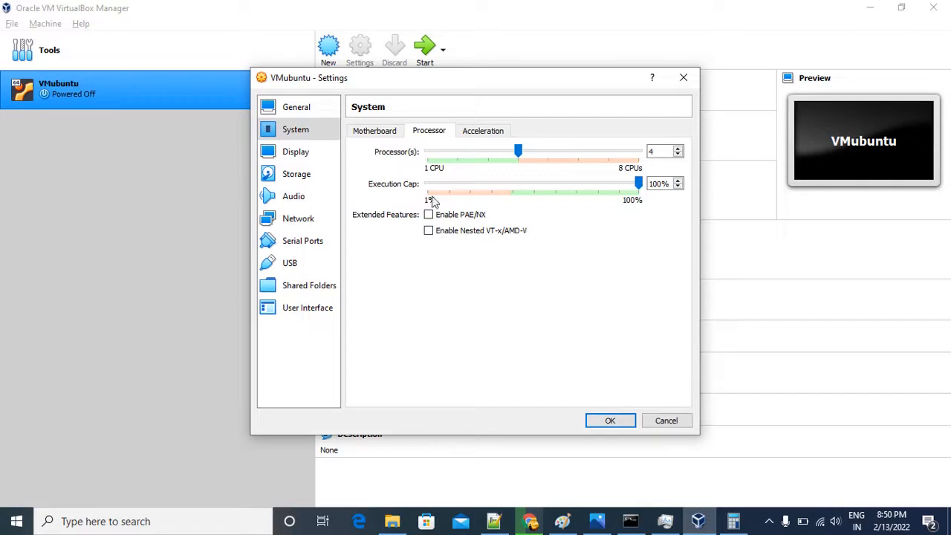
pyautogui.click(490, 133)
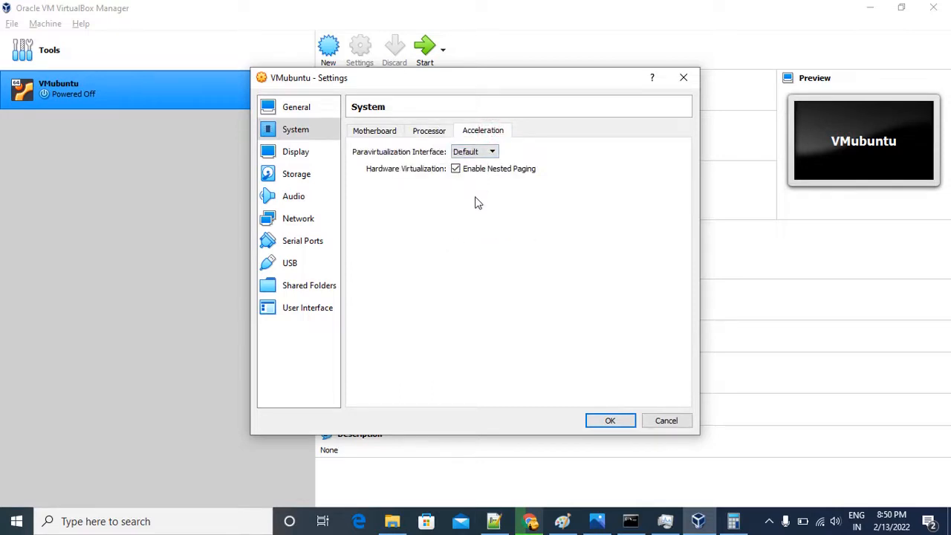
pyautogui.click(374, 133)
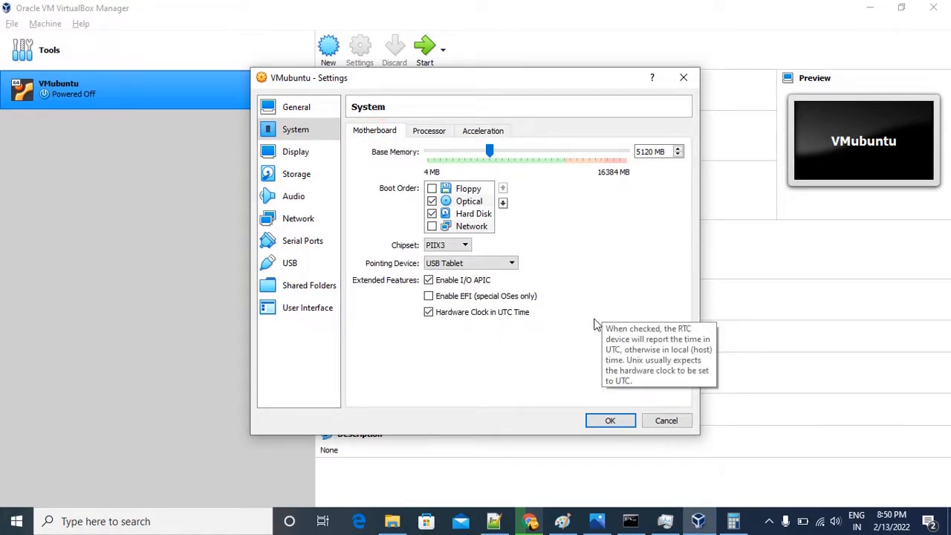
pyautogui.click(769, 520)
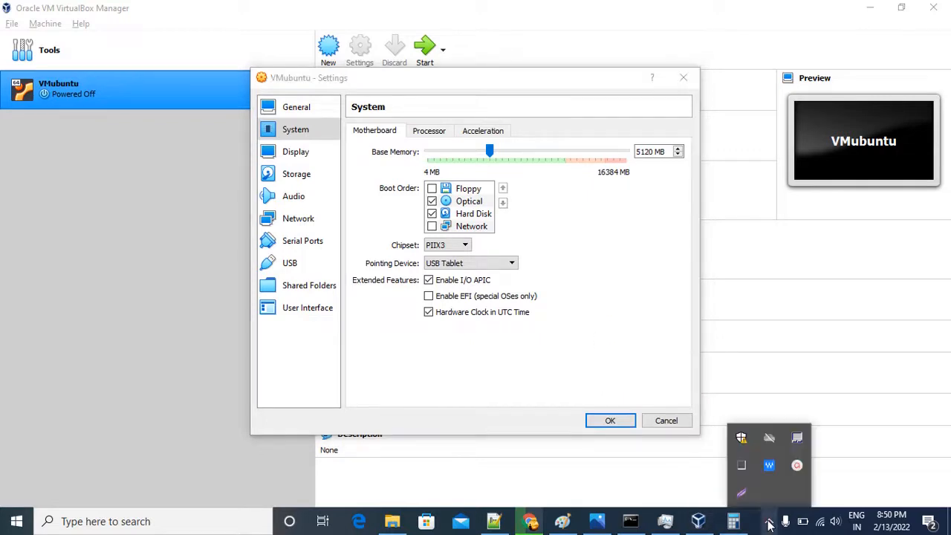
pyautogui.click(797, 466)
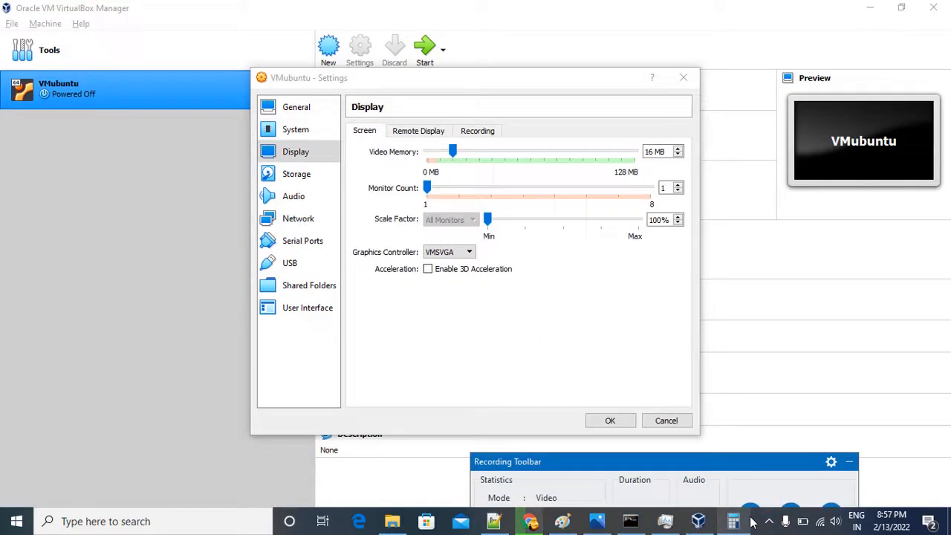
pyautogui.moveTo(733, 521)
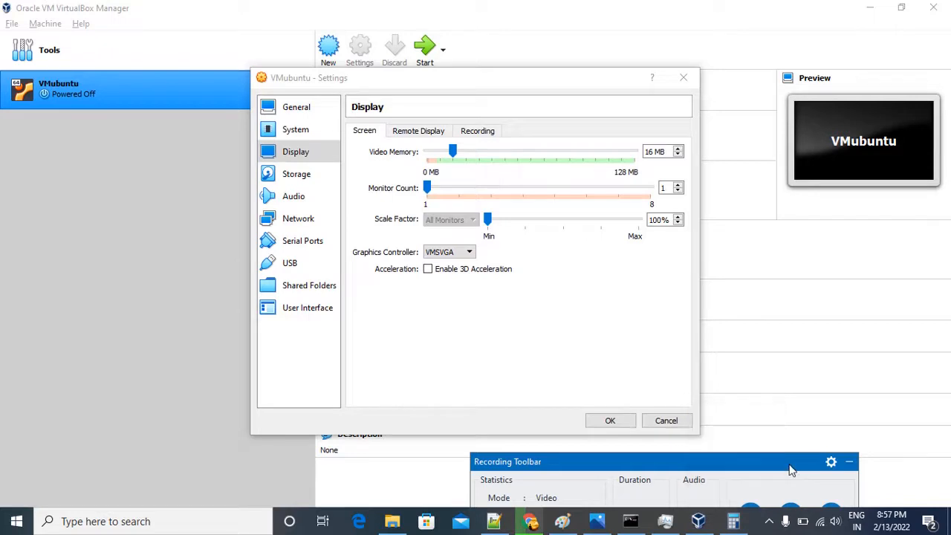
pyautogui.moveTo(764, 458); pyautogui.dragTo(777, 397)
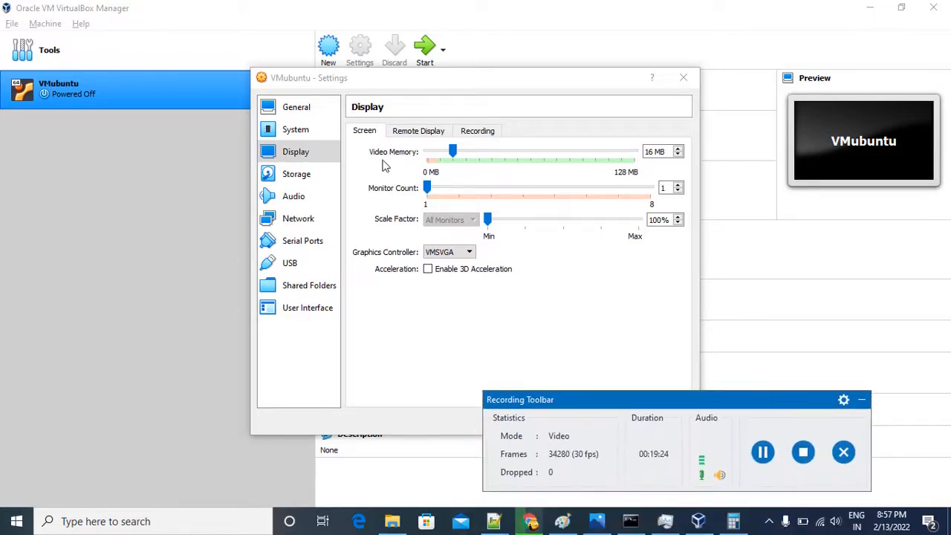
pyautogui.click(292, 129)
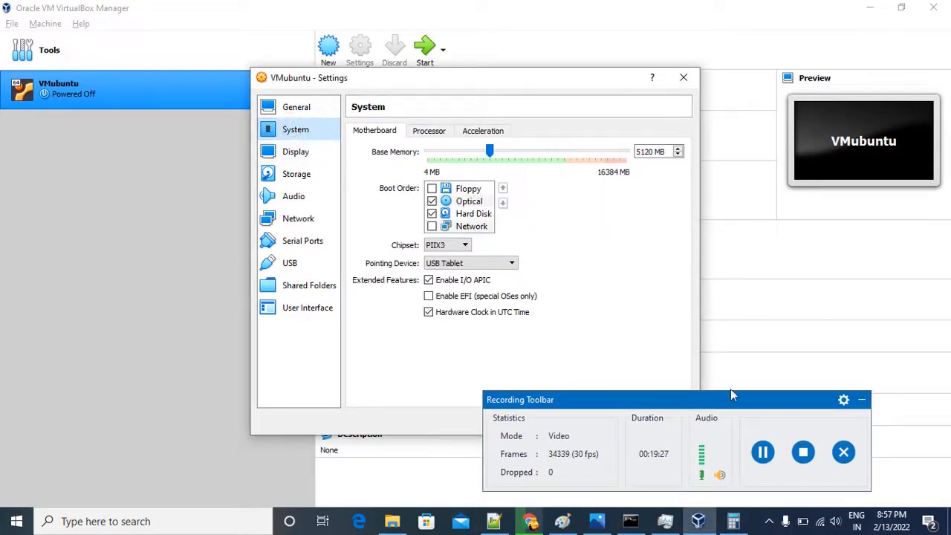
pyautogui.click(858, 401)
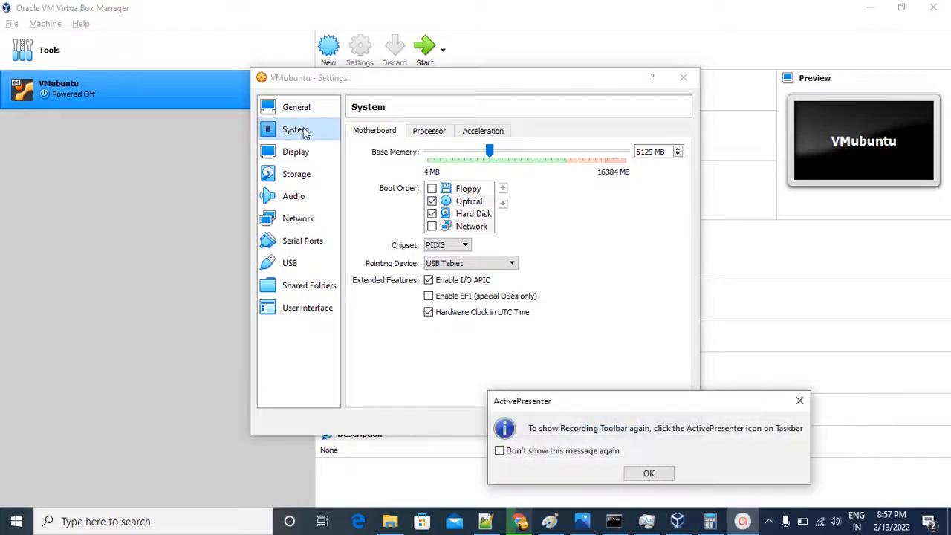
pyautogui.click(647, 473)
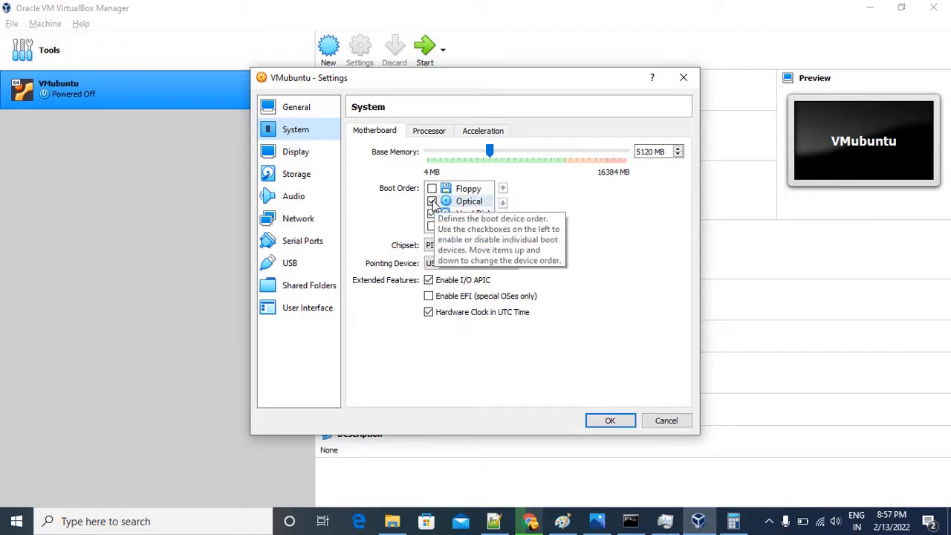
# Set the number of processors for VMubuntu to 3 and check the acceleration settings.
pyautogui.click(425, 132)
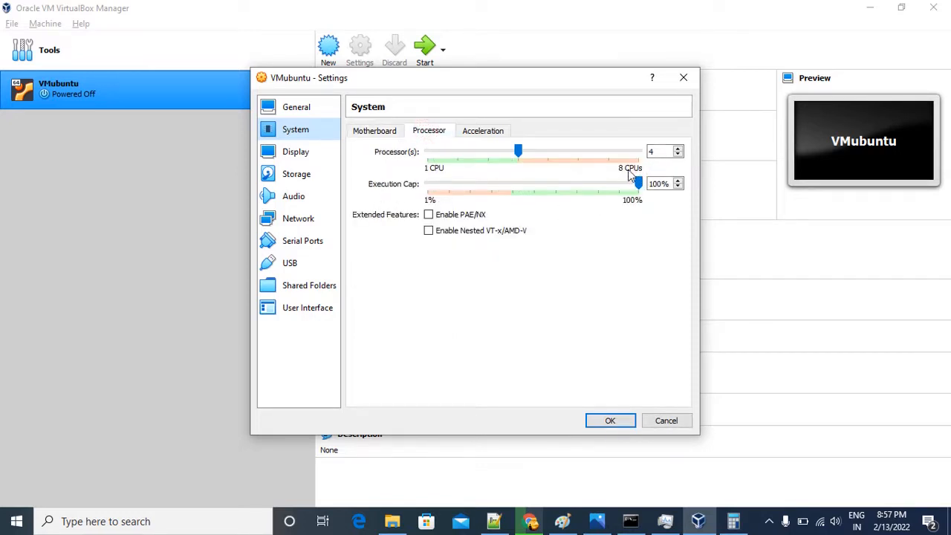
pyautogui.doubleClick(659, 154)
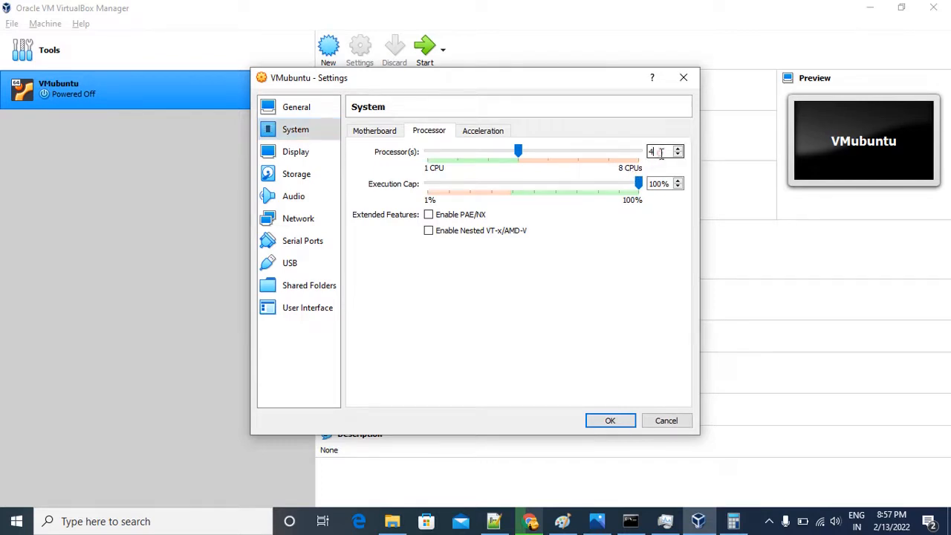
pyautogui.press('BackSpace')
pyautogui.write('3')
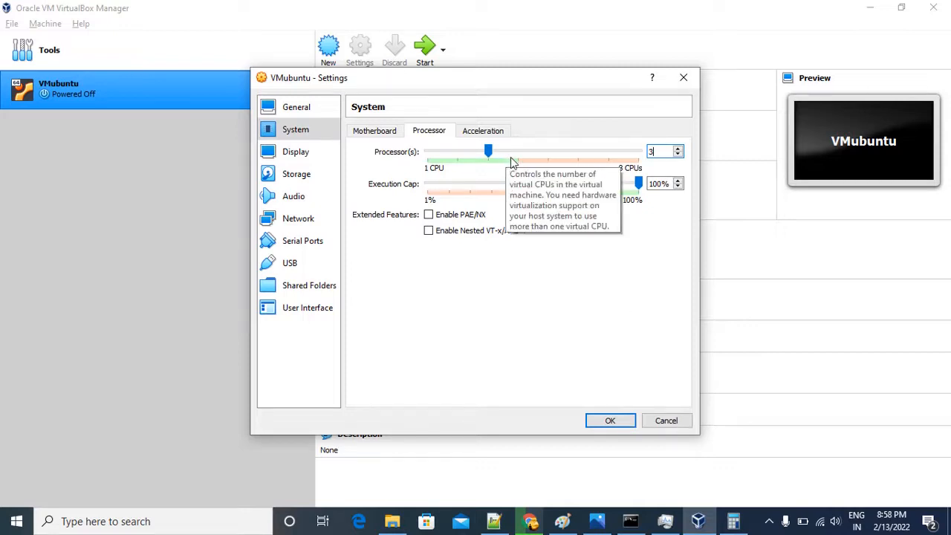
pyautogui.click(484, 131)
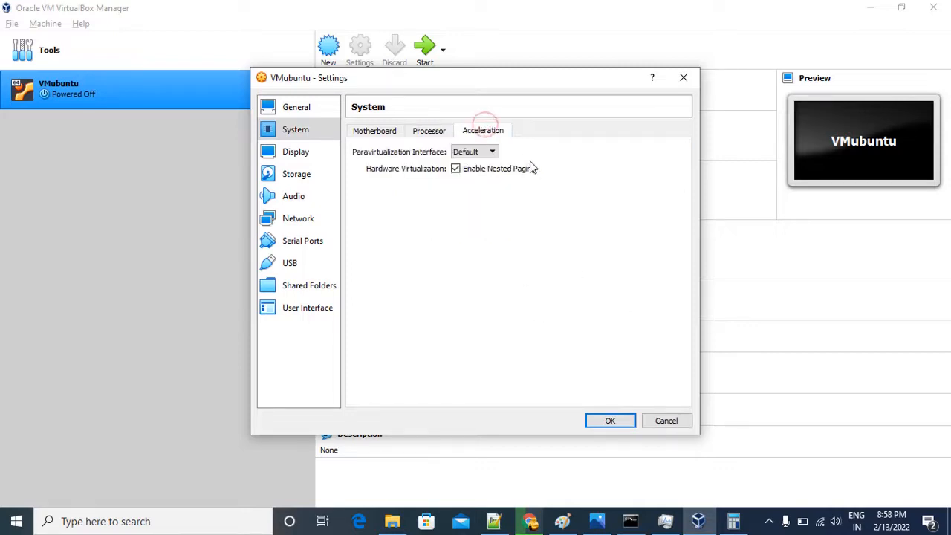
pyautogui.click(431, 131)
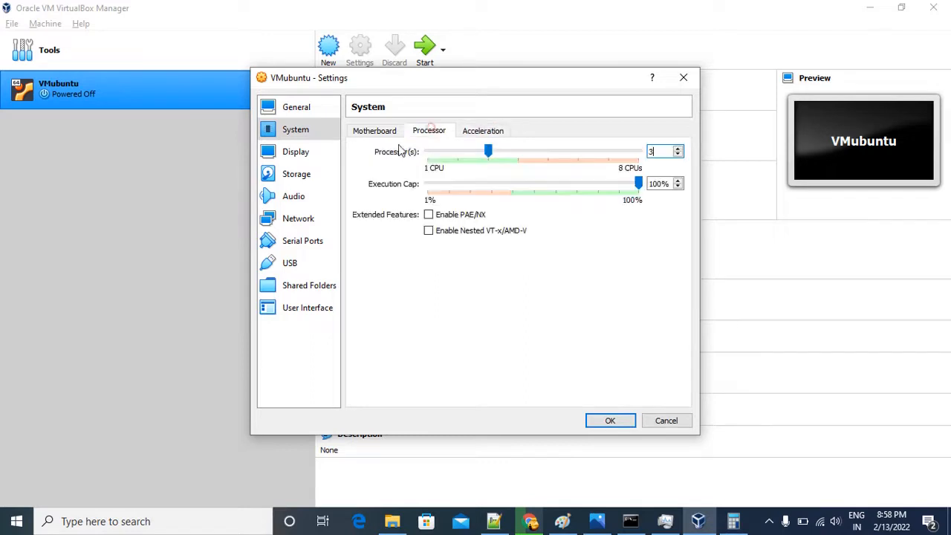
# Set the video memory in VMubuntu's display settings to 24 MB.
pyautogui.click(286, 153)
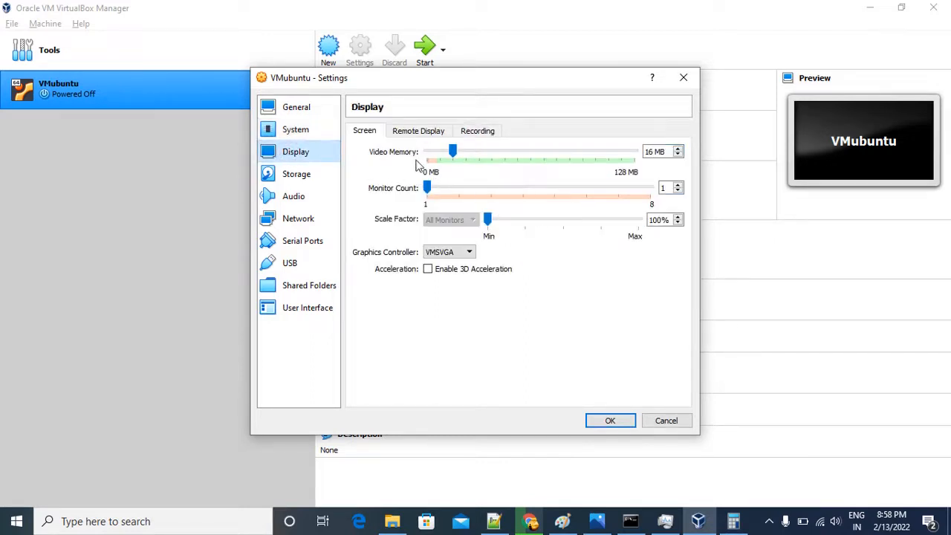
pyautogui.click(677, 155)
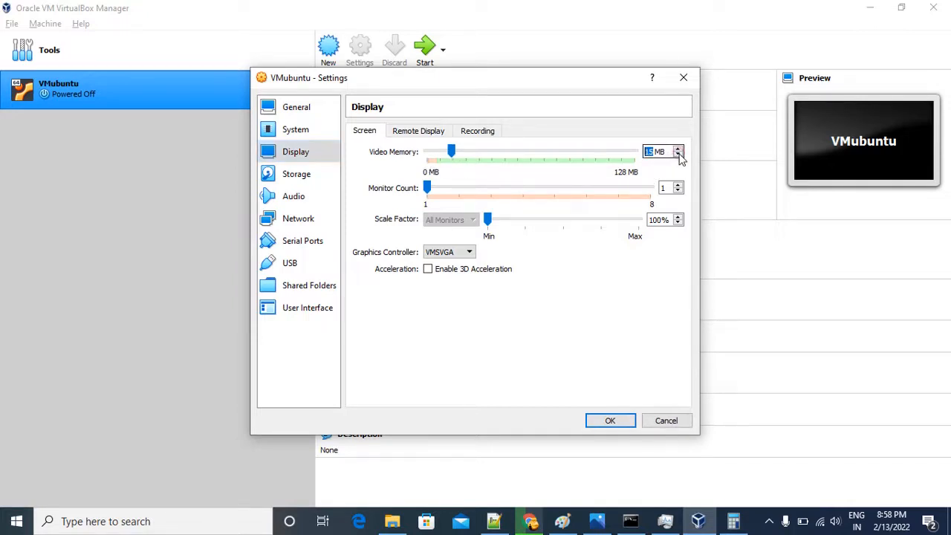
pyautogui.click(678, 156)
pyautogui.click(677, 155)
pyautogui.click(678, 155)
pyautogui.click(679, 148)
pyautogui.click(679, 147)
pyautogui.click(679, 148)
pyautogui.click(679, 148)
pyautogui.click(679, 148)
pyautogui.click(678, 148)
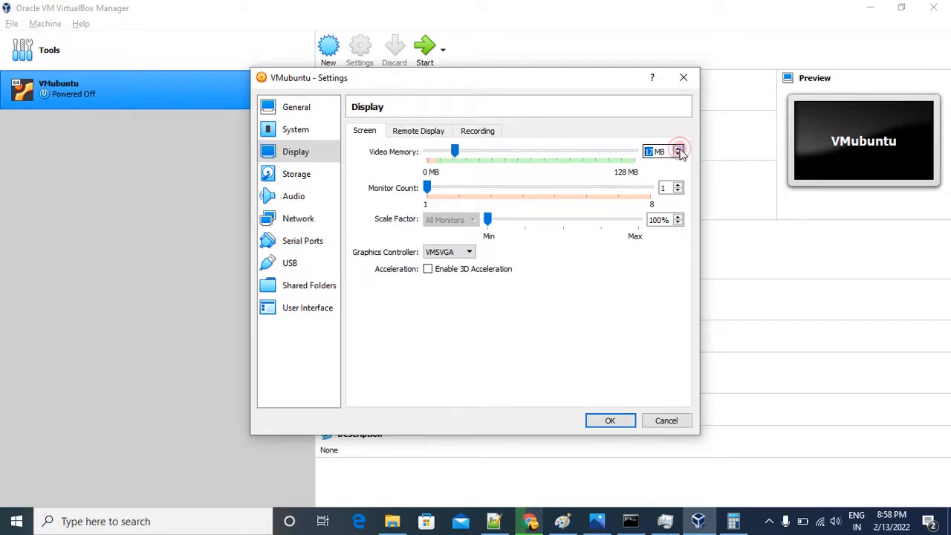
pyautogui.click(680, 148)
pyautogui.click(680, 149)
pyautogui.click(678, 148)
pyautogui.click(679, 148)
pyautogui.click(678, 149)
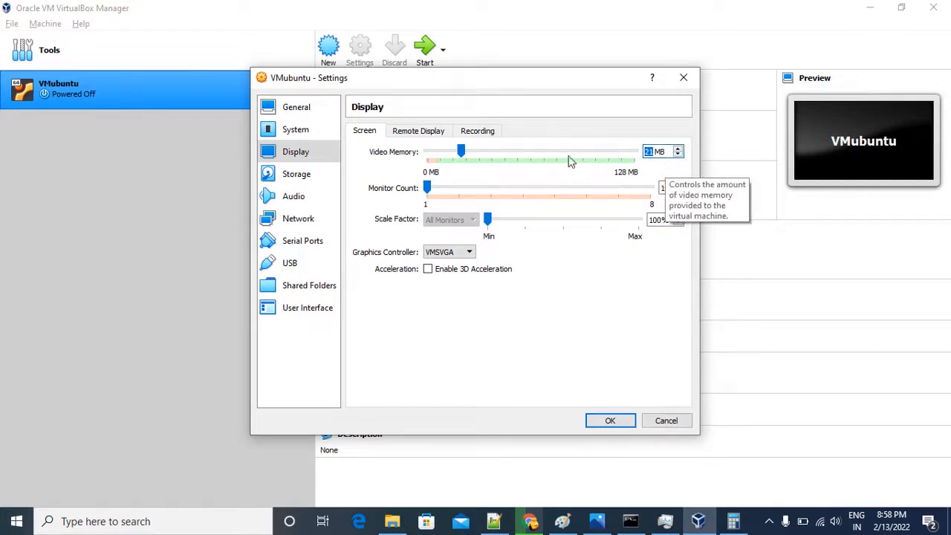
pyautogui.click(679, 148)
pyautogui.click(678, 148)
pyautogui.click(679, 148)
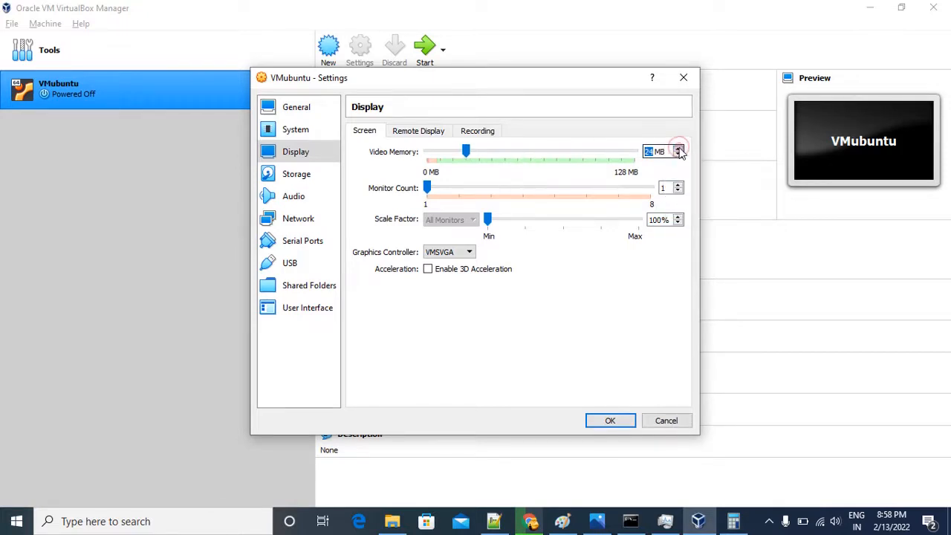
pyautogui.click(678, 148)
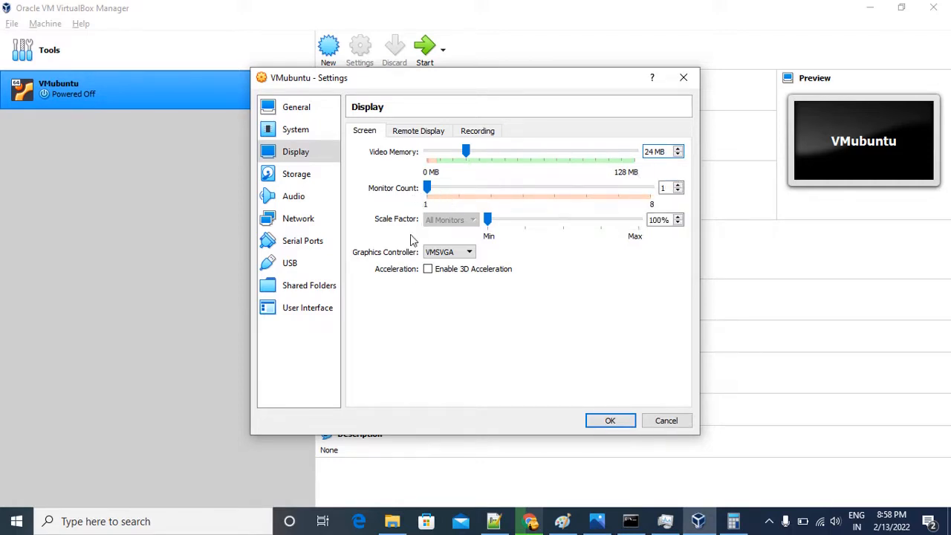
# Enable 3D acceleration for VMubuntu's display and look through its remote display, recording and storage settings.
pyautogui.click(429, 272)
pyautogui.click(423, 134)
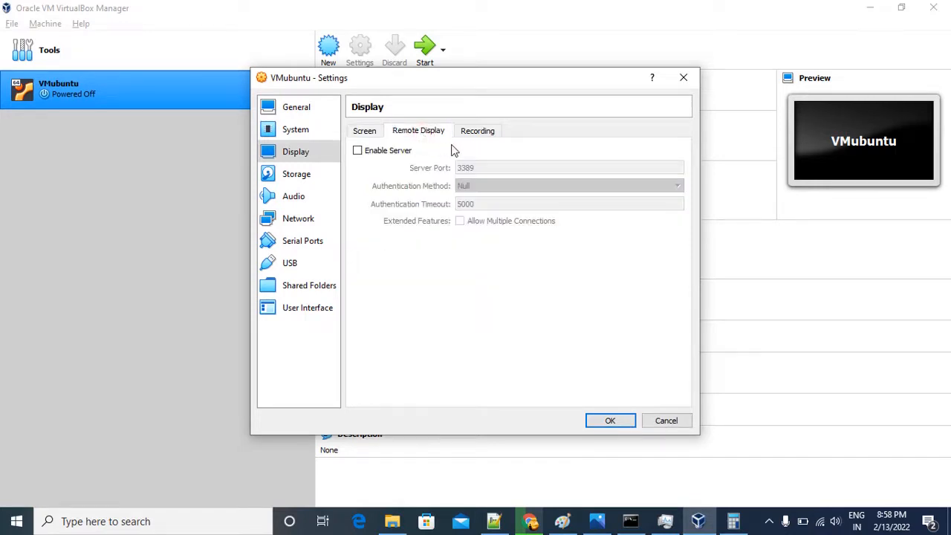
pyautogui.click(480, 137)
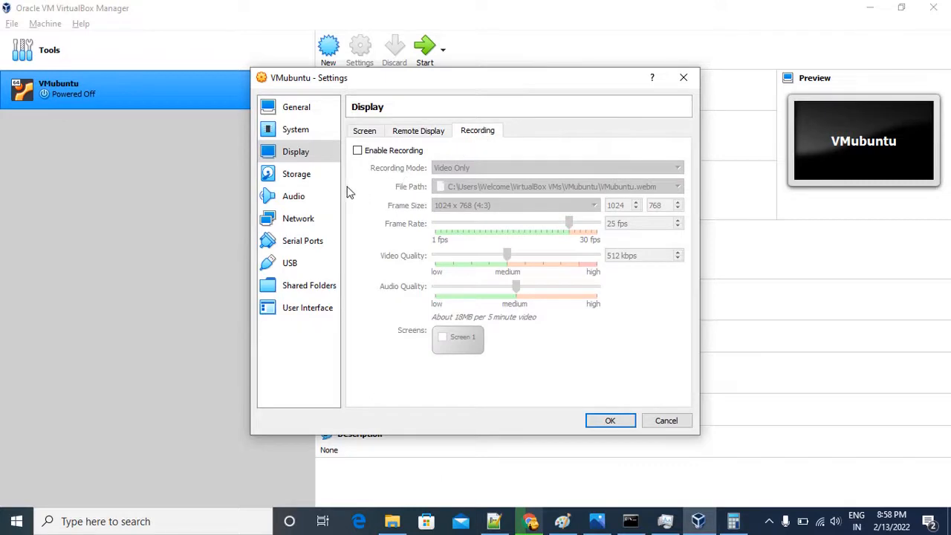
pyautogui.click(298, 177)
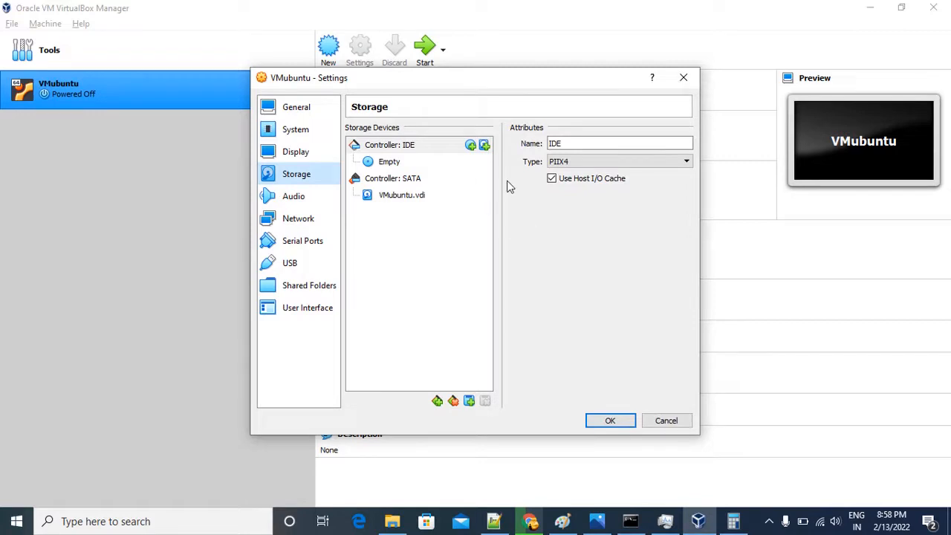
# Disable audio in VMubuntu's settings.
pyautogui.click(304, 195)
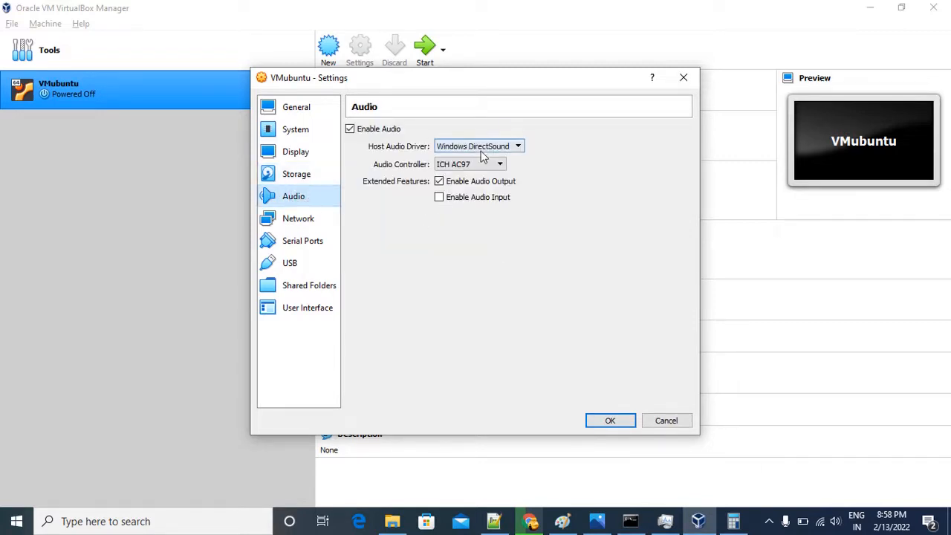
pyautogui.click(350, 130)
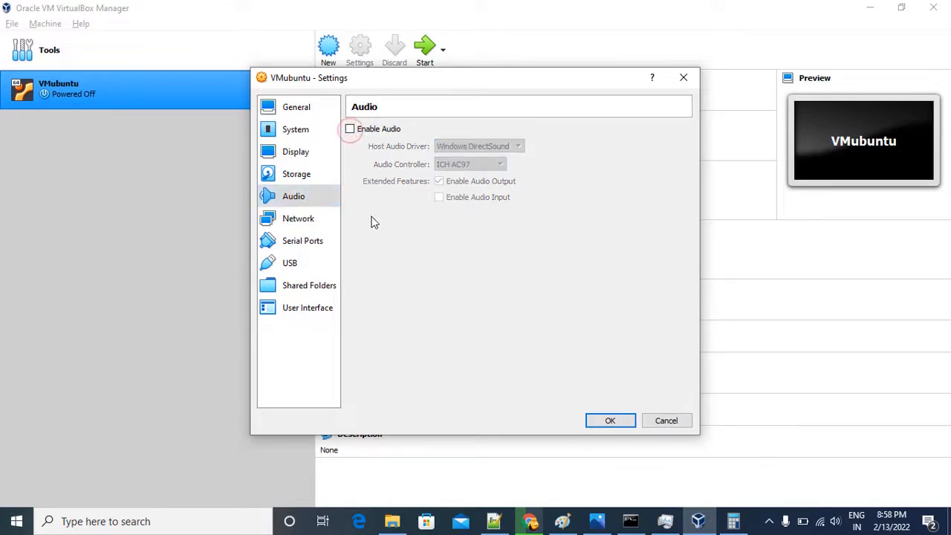
# Look through VMubuntu's network, serial port, USB, shared folder and user interface settings, and save the machine's configuration.
pyautogui.click(300, 223)
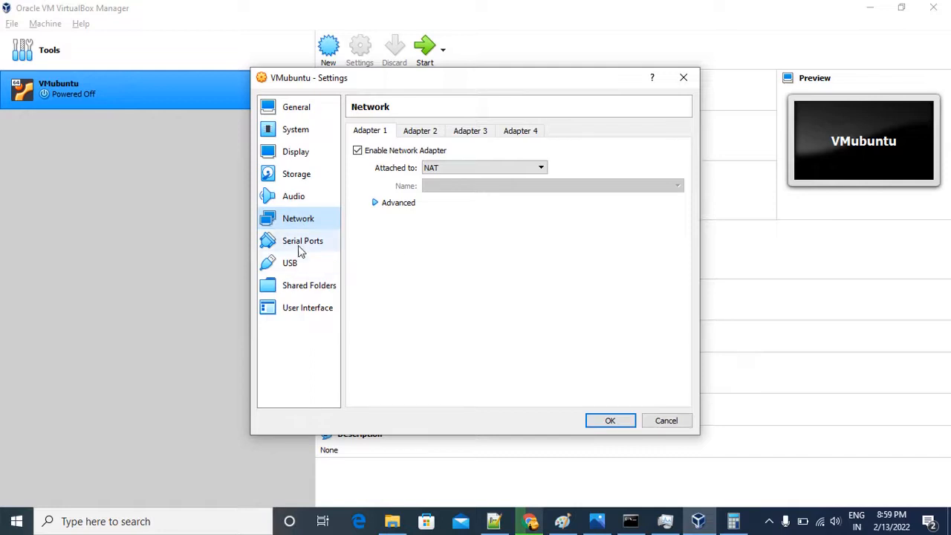
pyautogui.click(299, 245)
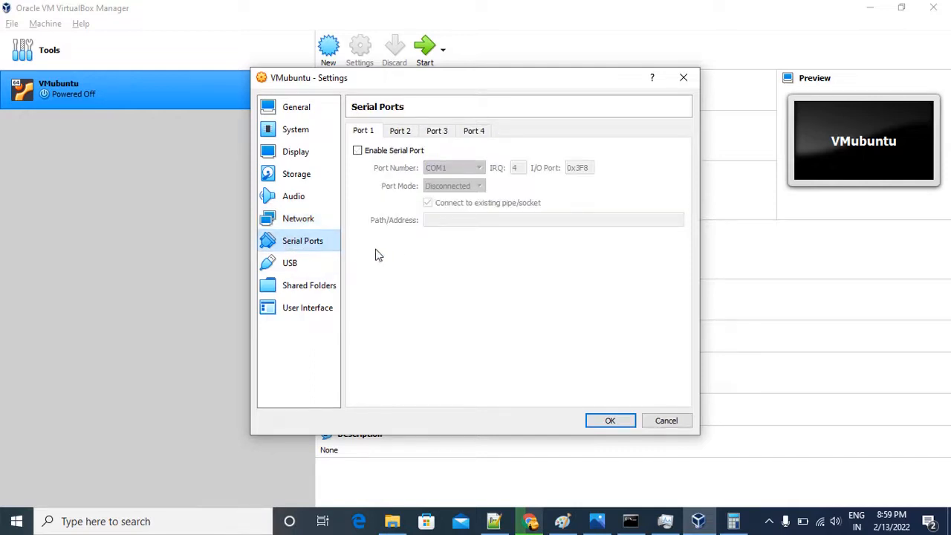
pyautogui.click(304, 263)
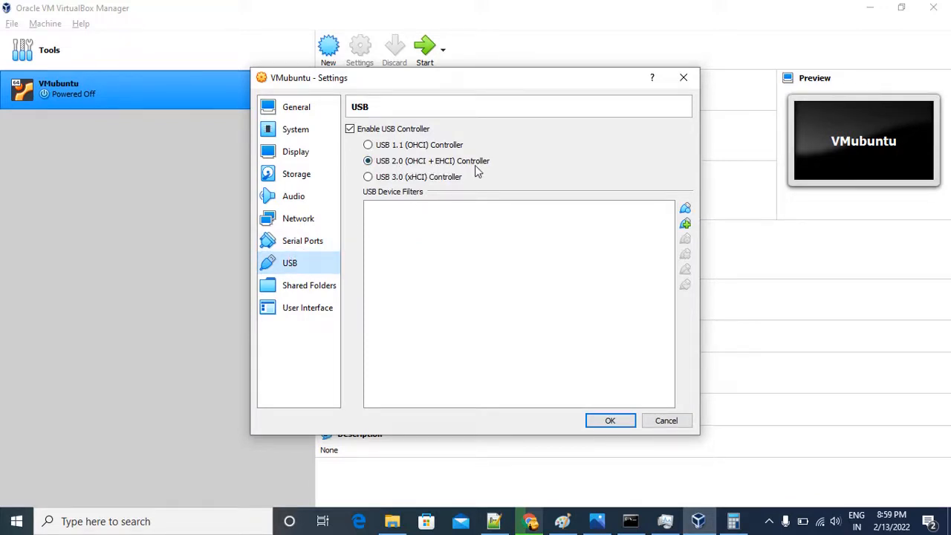
pyautogui.click(303, 290)
pyautogui.click(295, 311)
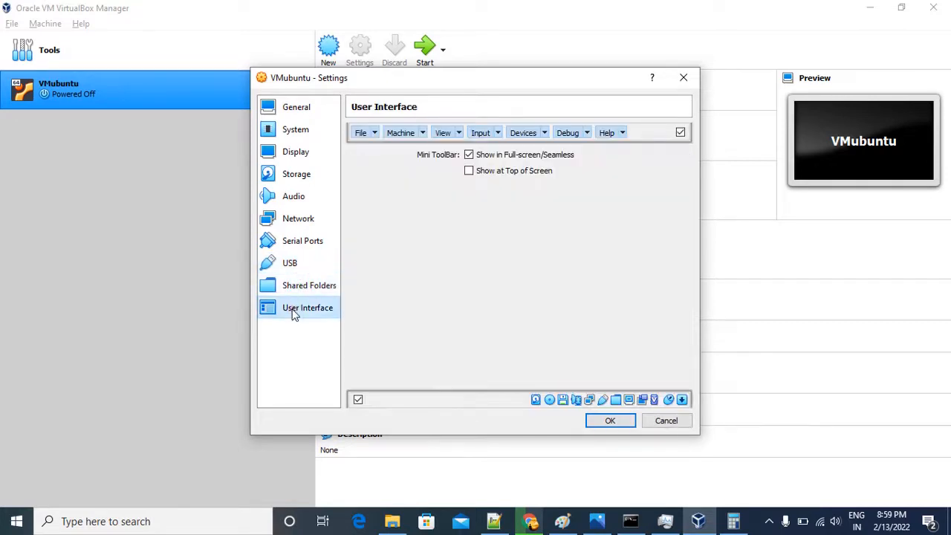
pyautogui.click(306, 285)
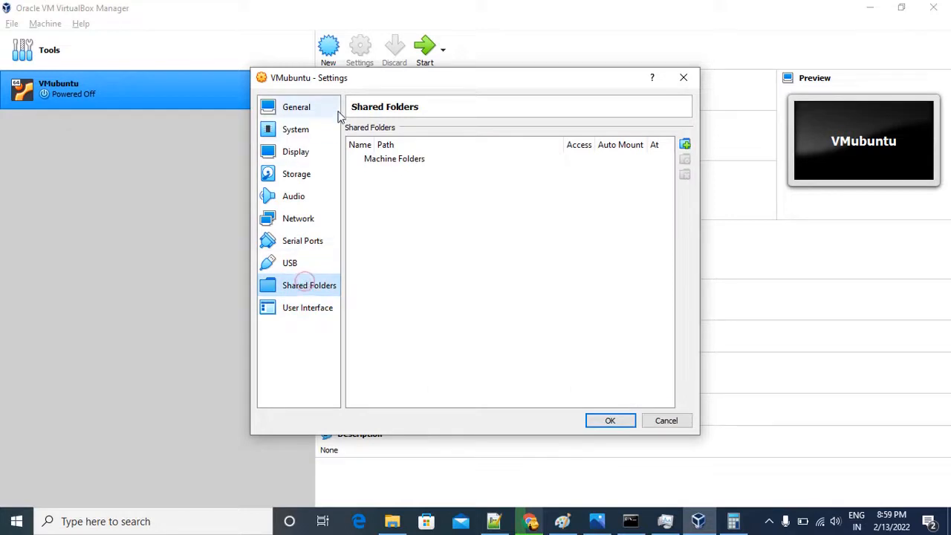
pyautogui.click(609, 421)
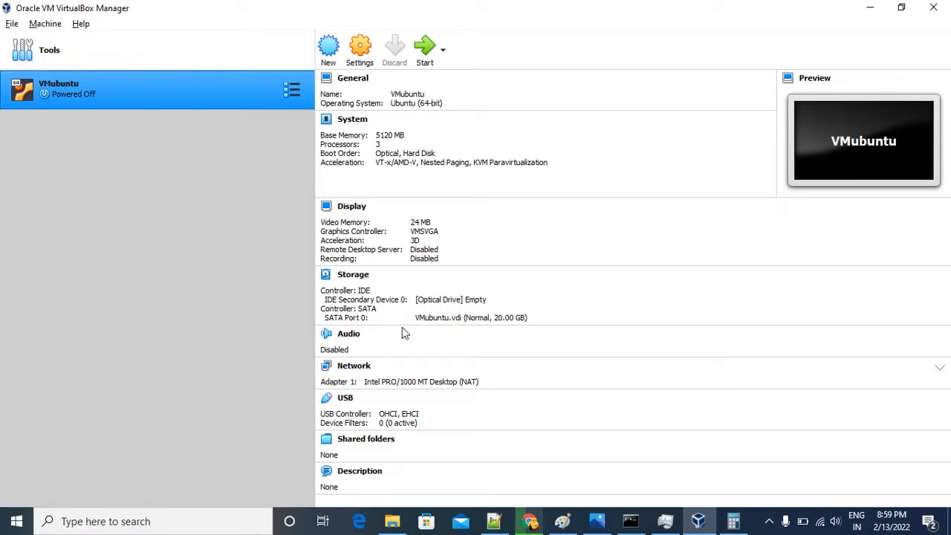
# Check the host's memory usage in Task Manager and view the vm-ubuntu diagram in Paint, and return to VirtualBox Manager.
pyautogui.click(664, 522)
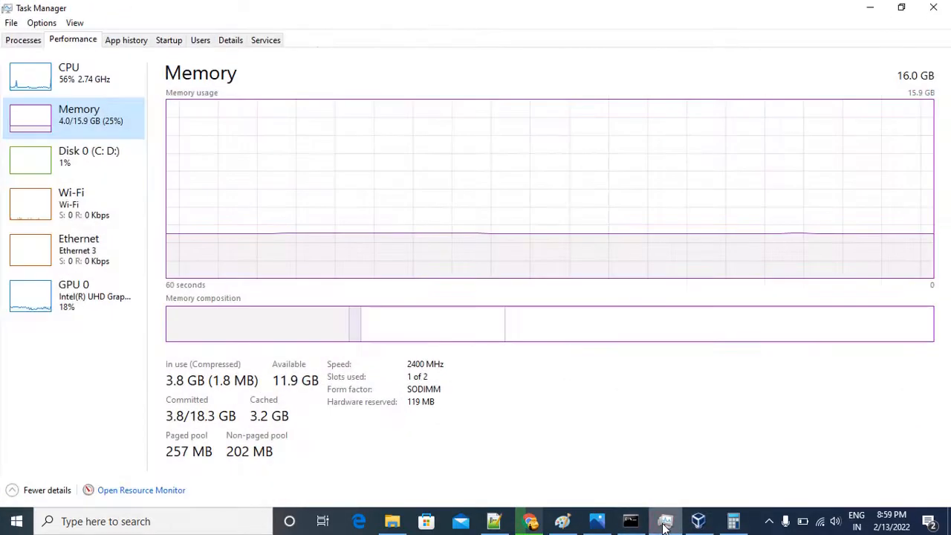
pyautogui.click(665, 527)
pyautogui.click(697, 525)
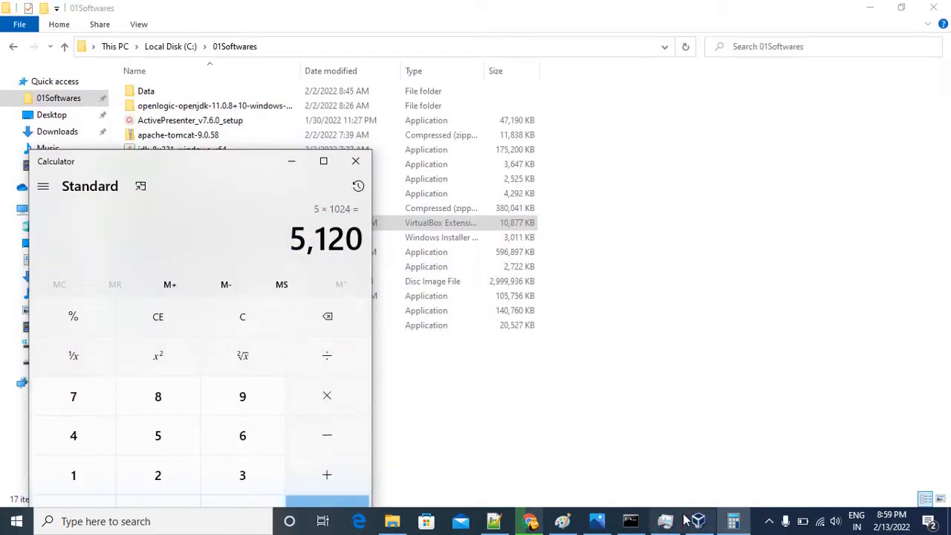
pyautogui.click(697, 524)
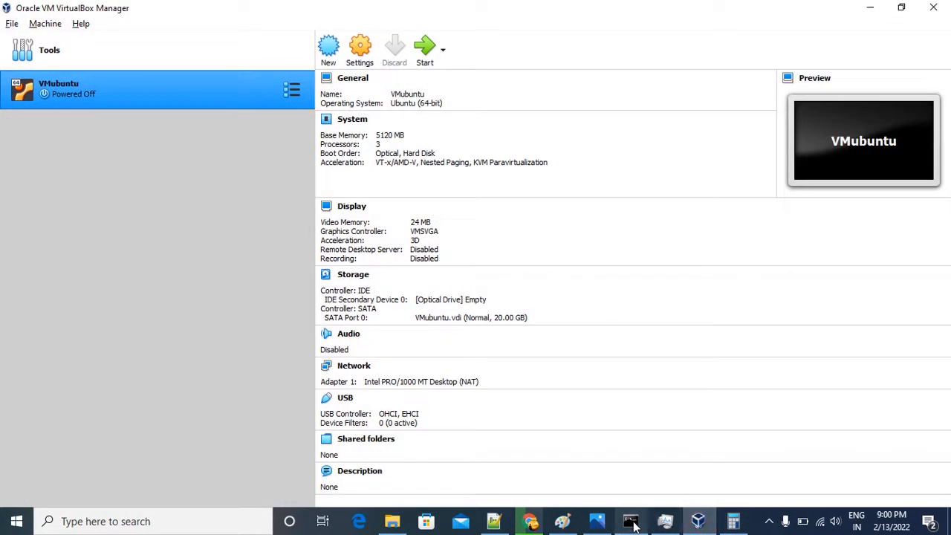
pyautogui.click(562, 522)
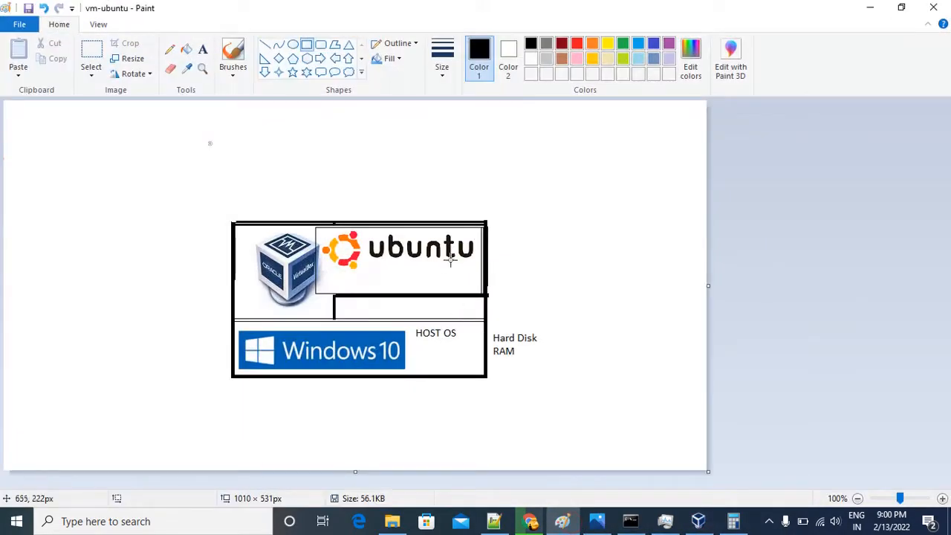
pyautogui.click(867, 7)
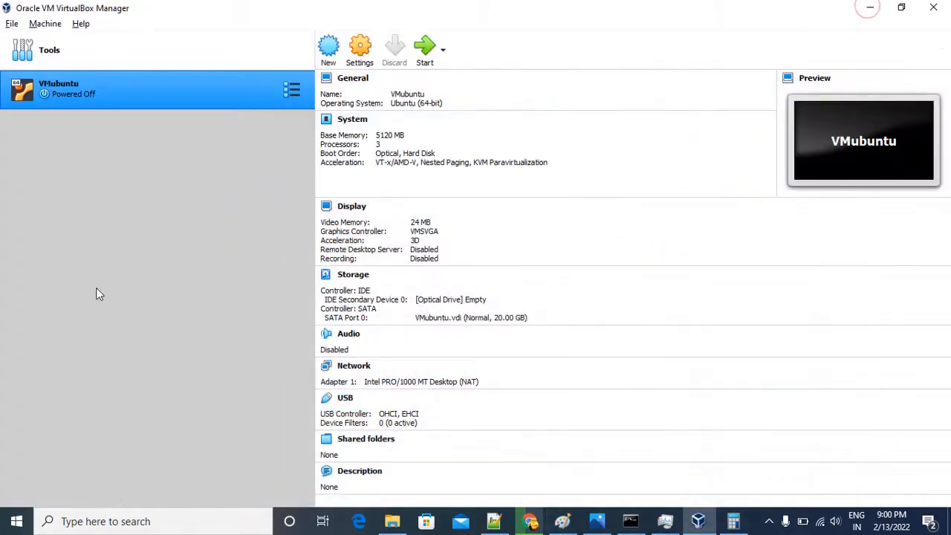
pyautogui.click(870, 10)
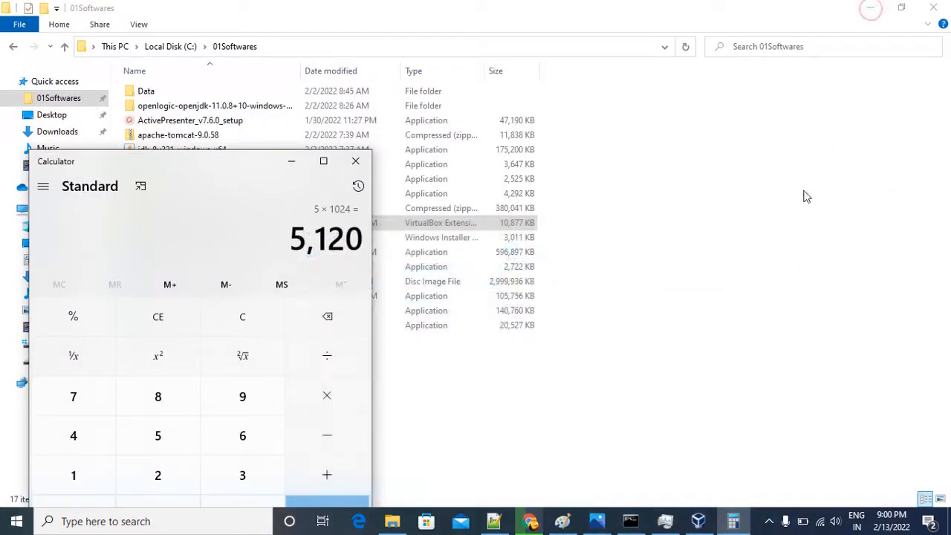
pyautogui.hotkey('alt', 'Tab')
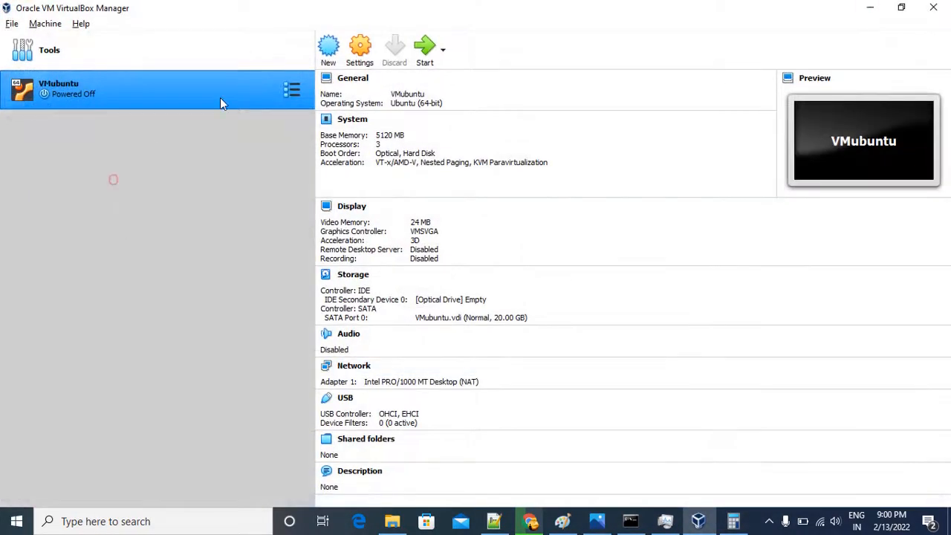
pyautogui.rightClick(251, 80)
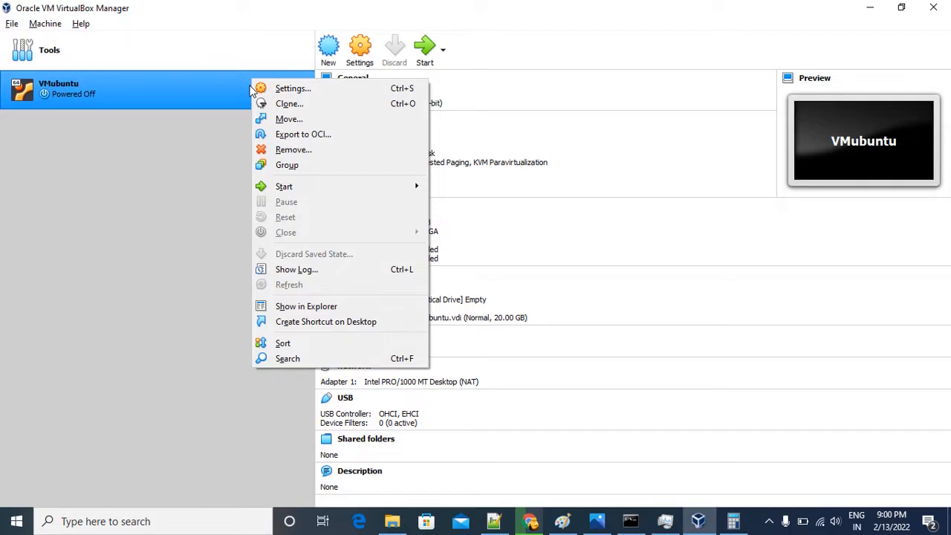
pyautogui.click(117, 165)
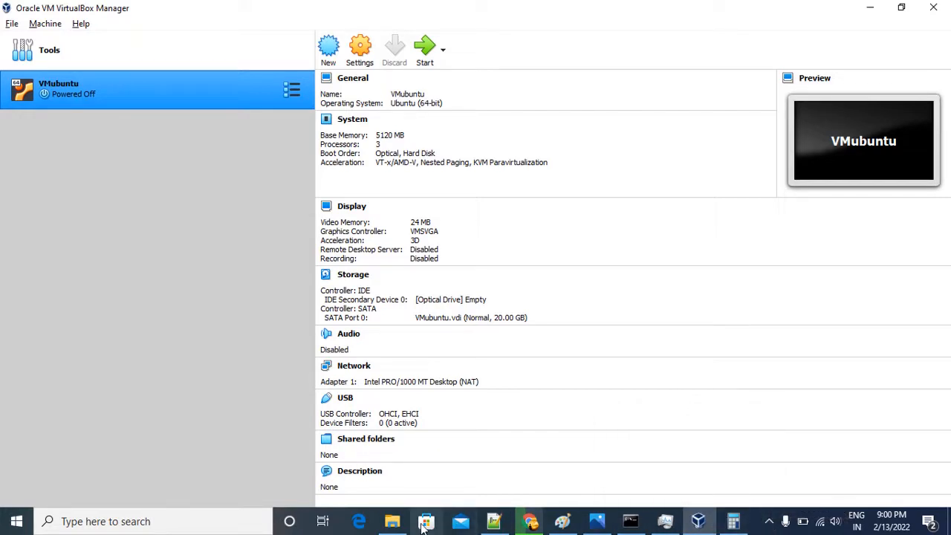
pyautogui.click(391, 522)
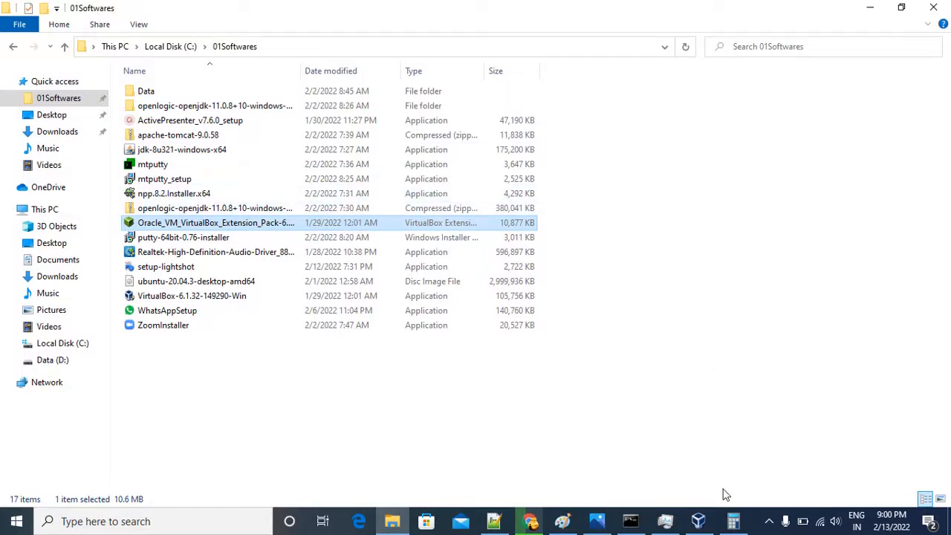
pyautogui.click(769, 522)
pyautogui.click(769, 465)
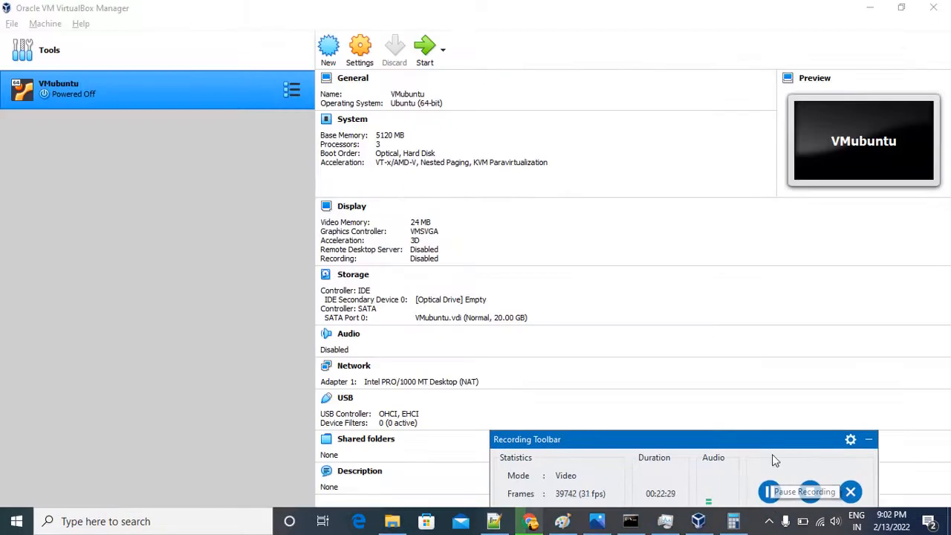
pyautogui.click(870, 441)
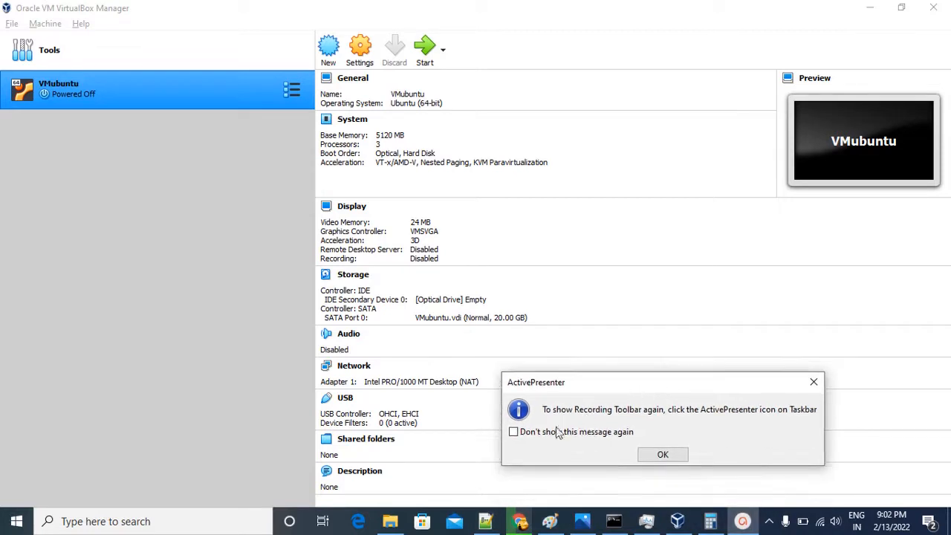
pyautogui.click(512, 432)
pyautogui.click(663, 454)
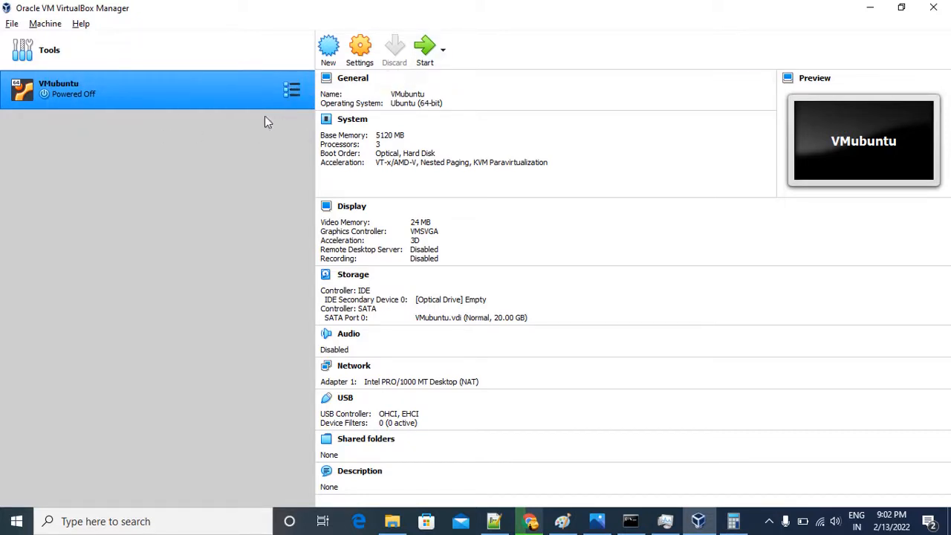
# Start VMubuntu and choose ubuntu-20.04.3-desktop-amd64.iso from the C: drive's 01Softwares folder as its start-up disk.
pyautogui.click(425, 53)
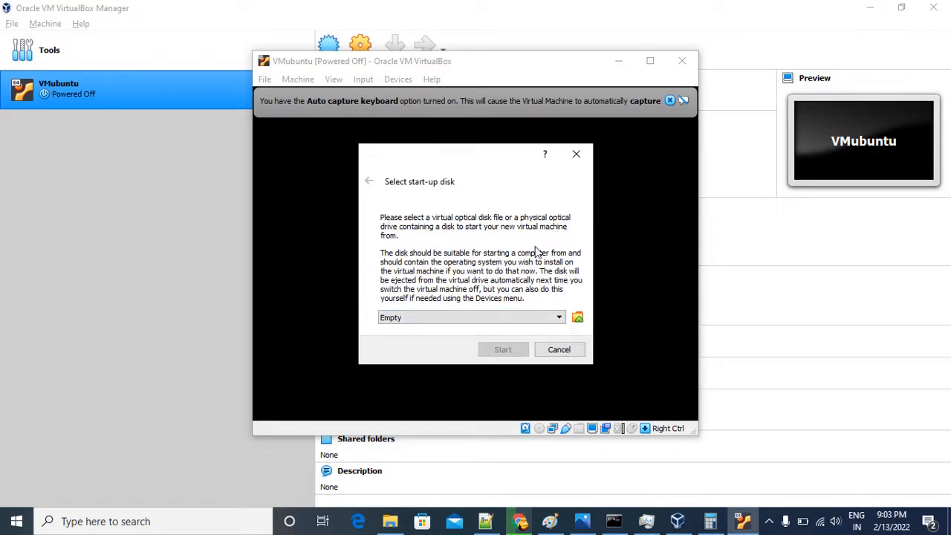
pyautogui.click(578, 317)
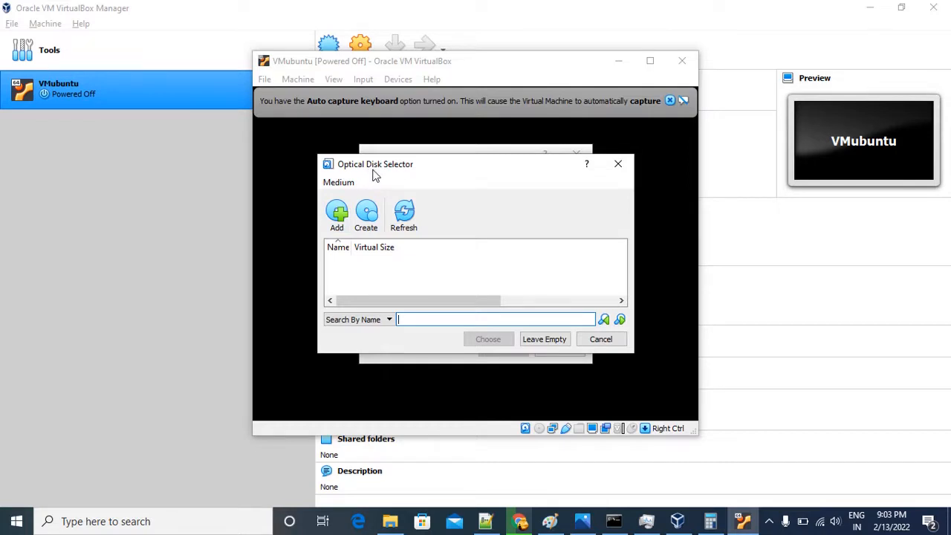
pyautogui.click(337, 214)
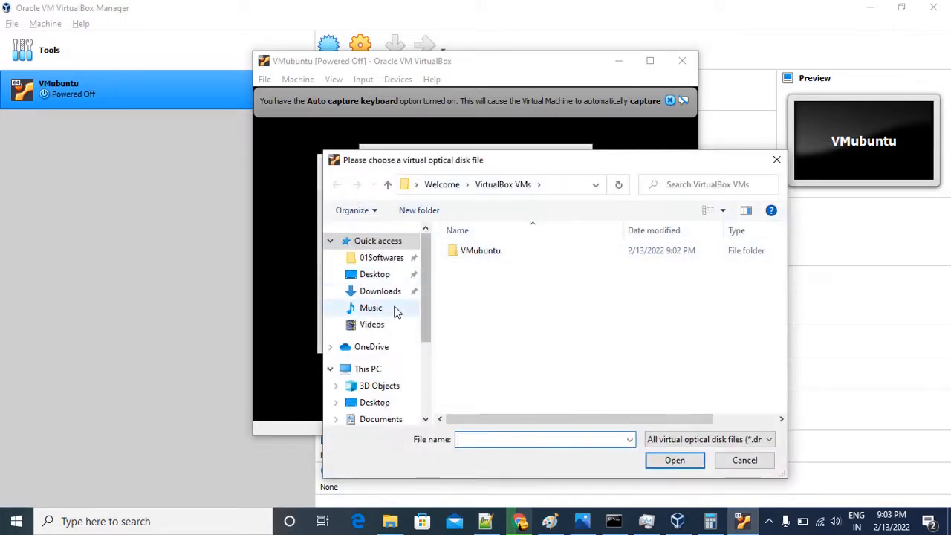
pyautogui.click(389, 261)
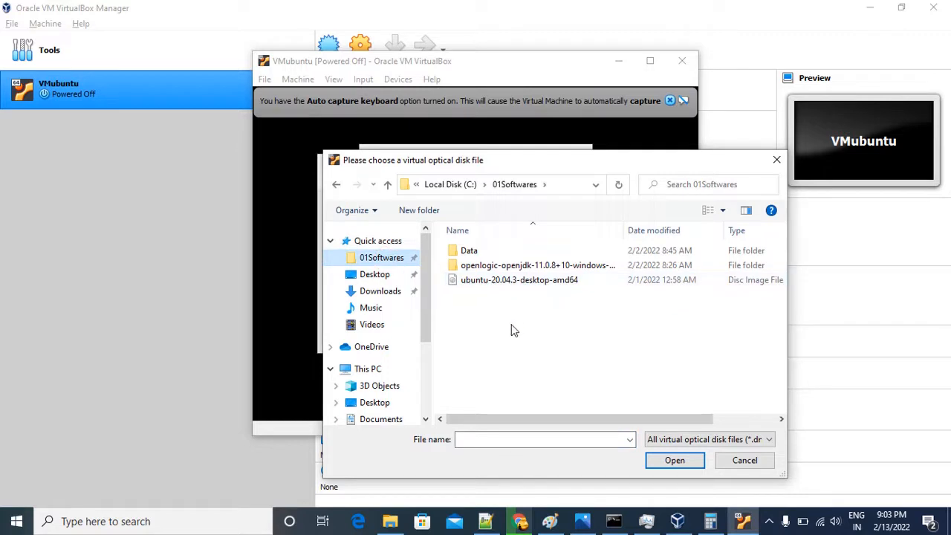
pyautogui.click(516, 282)
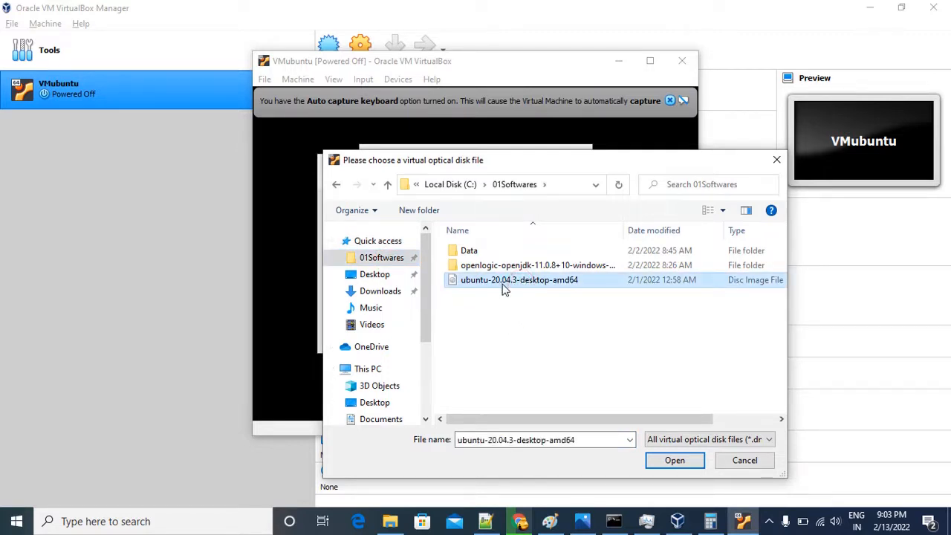
pyautogui.scroll(4, 522, 311)
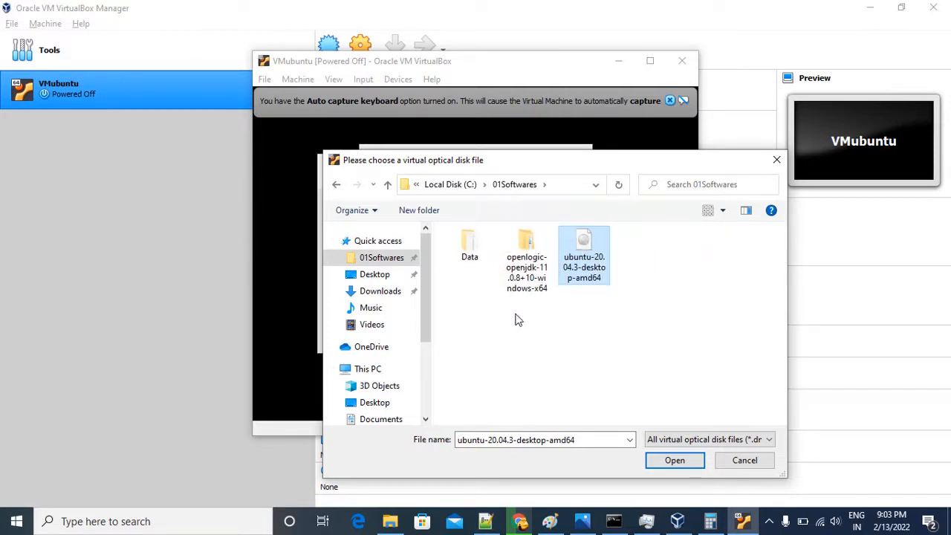
pyautogui.scroll(-1, 516, 314)
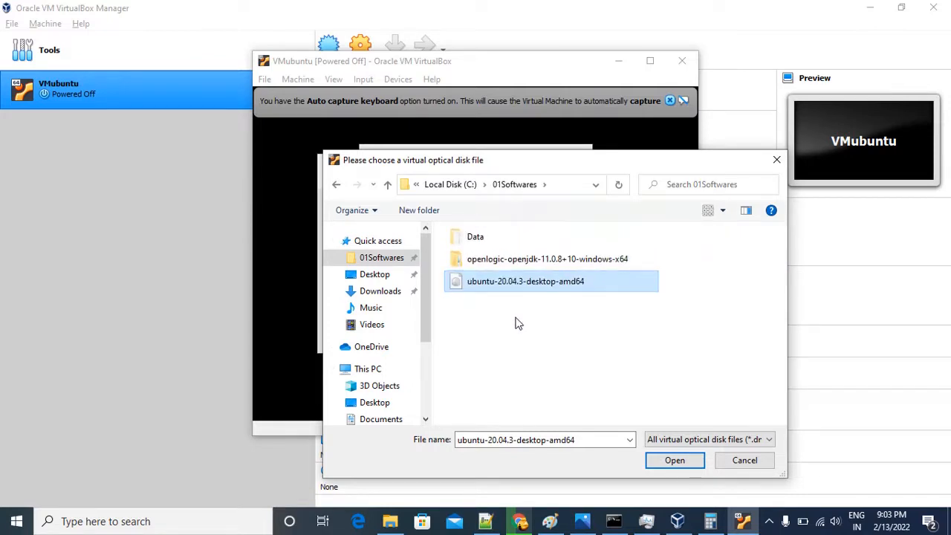
pyautogui.click(674, 460)
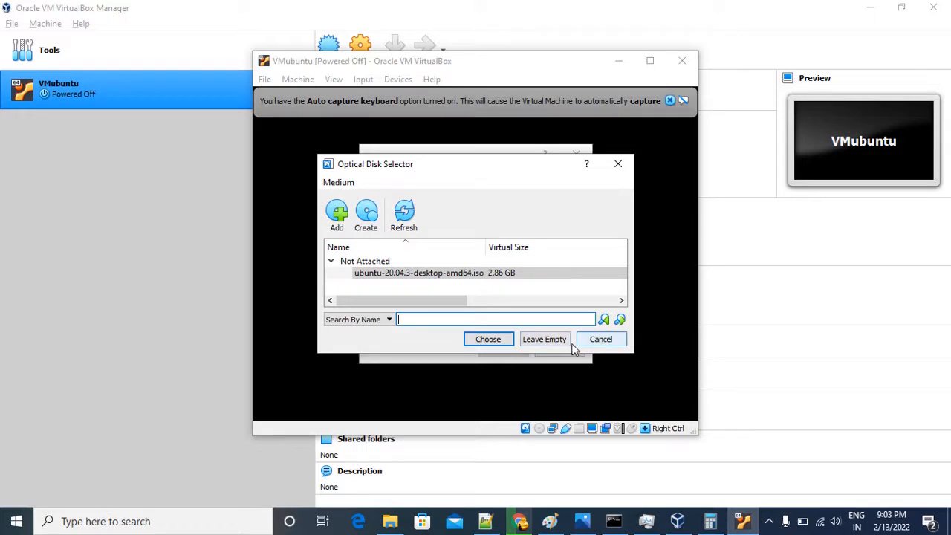
pyautogui.click(439, 274)
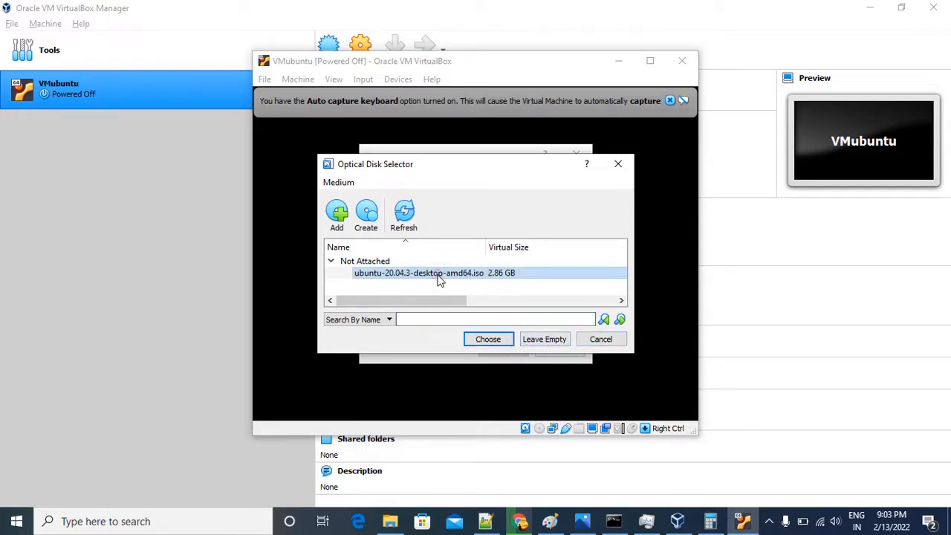
pyautogui.click(485, 338)
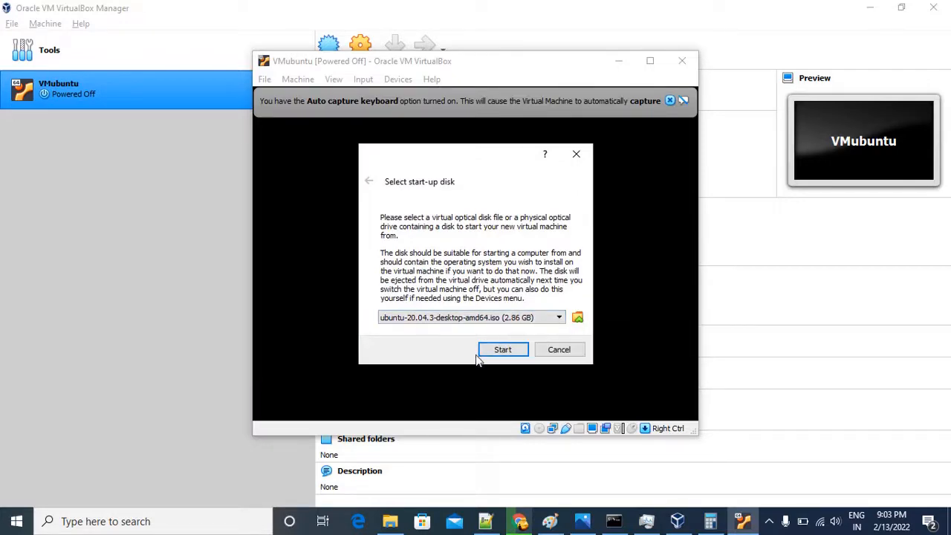
# Examine the VMubuntu virtual disk image in the VM1 folder on drive D: in File Explorer, and return to VirtualBox.
pyautogui.click(386, 525)
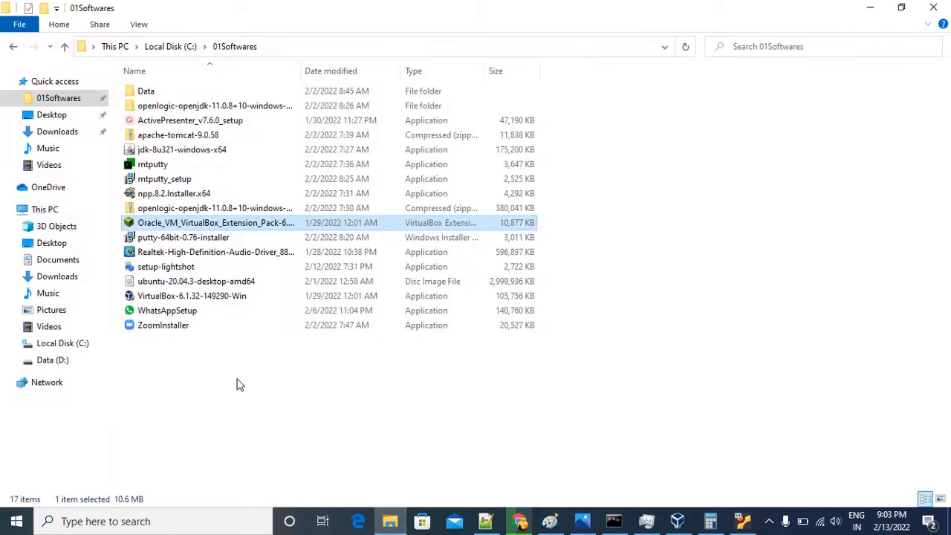
pyautogui.click(175, 47)
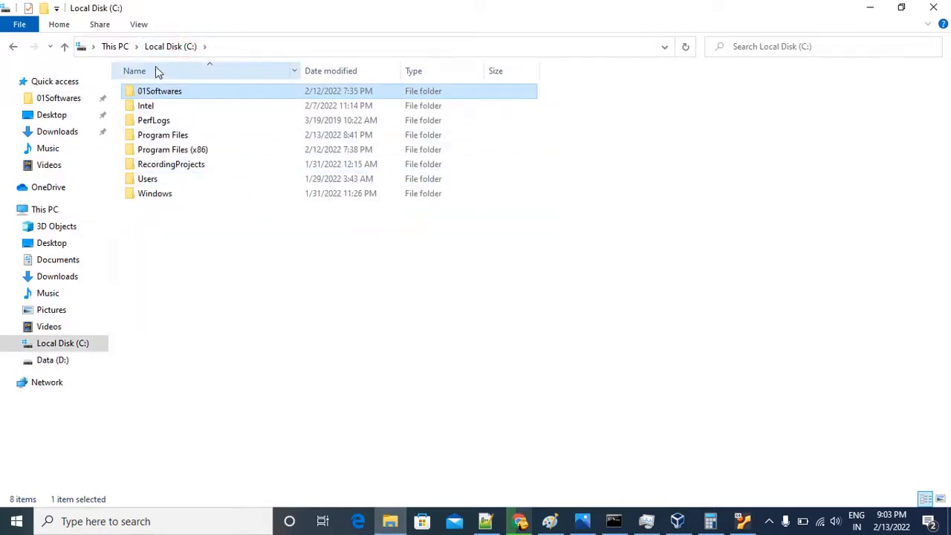
pyautogui.click(119, 47)
pyautogui.doubleClick(362, 212)
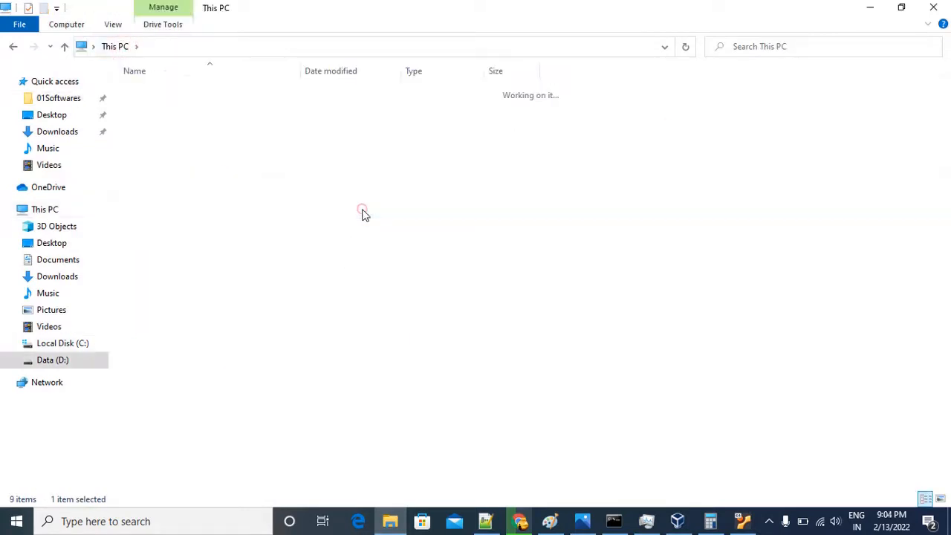
pyautogui.doubleClick(183, 97)
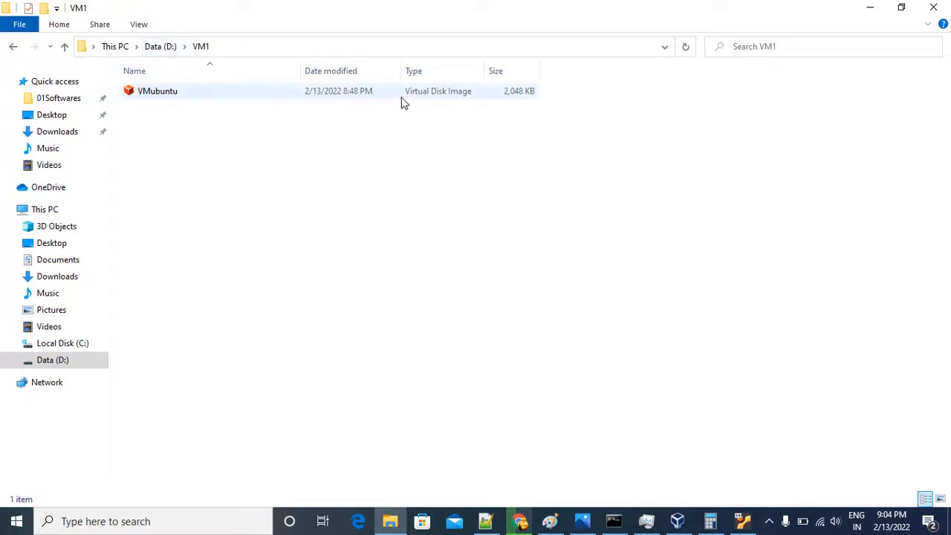
pyautogui.click(872, 12)
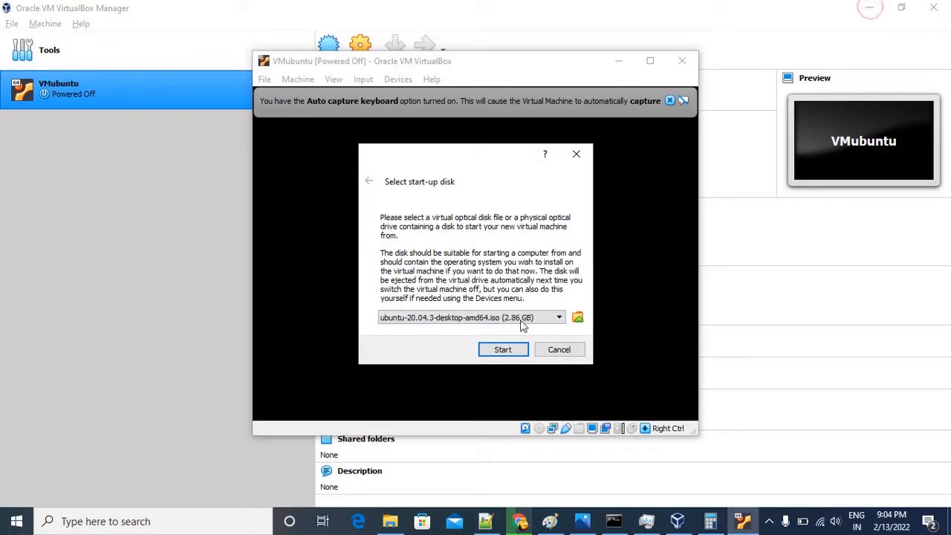
# Boot VMubuntu from the selected Ubuntu start-up disk and dismiss the keyboard capture notice.
pyautogui.click(503, 350)
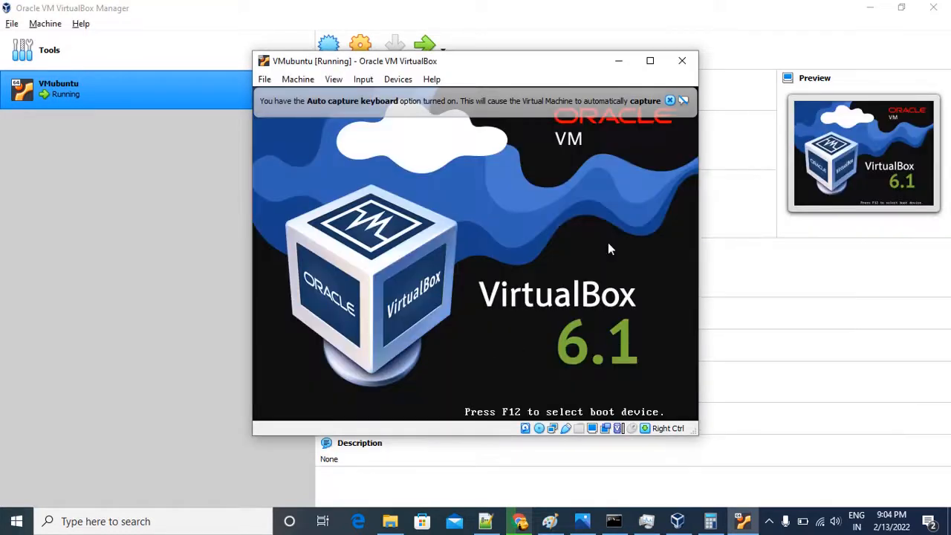
pyautogui.click(670, 101)
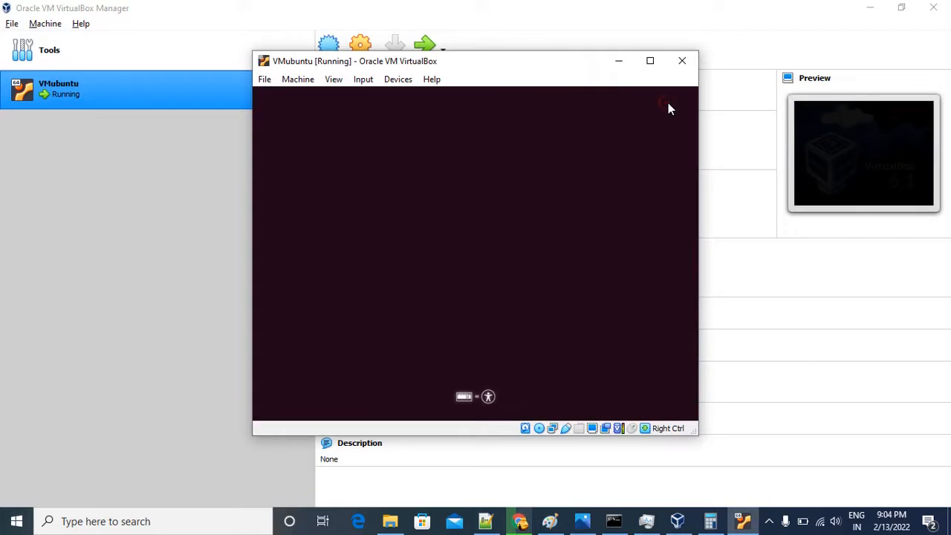
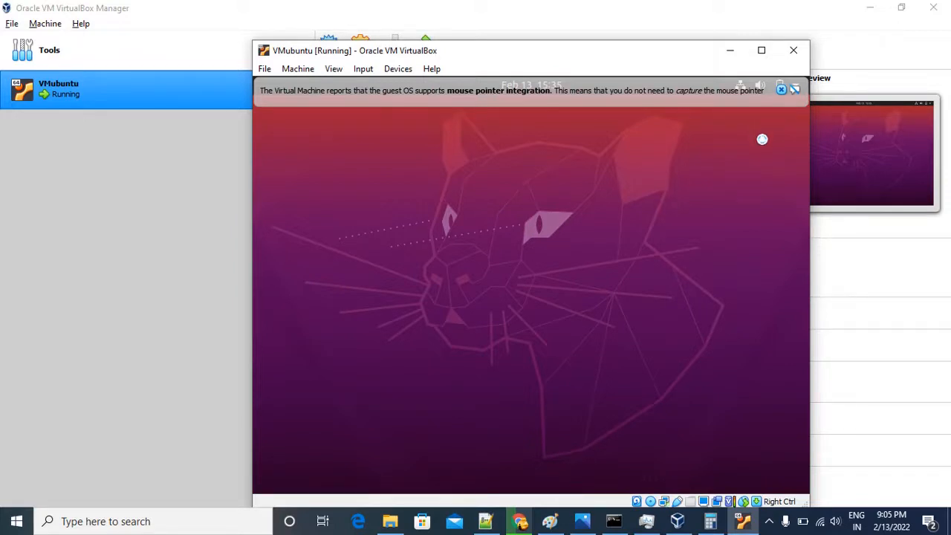
# Dismiss the mouse pointer integration notice in the running VMubuntu window.
pyautogui.click(780, 91)
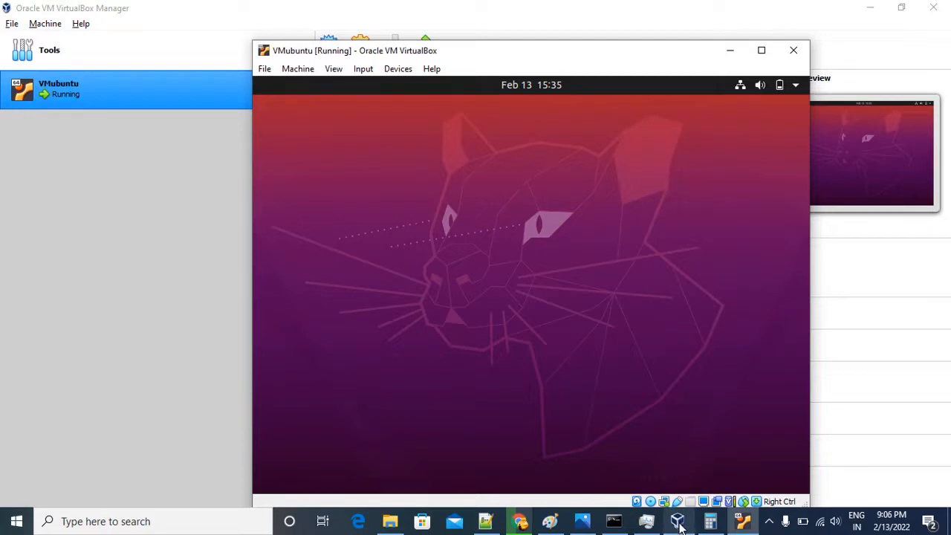
pyautogui.click(769, 522)
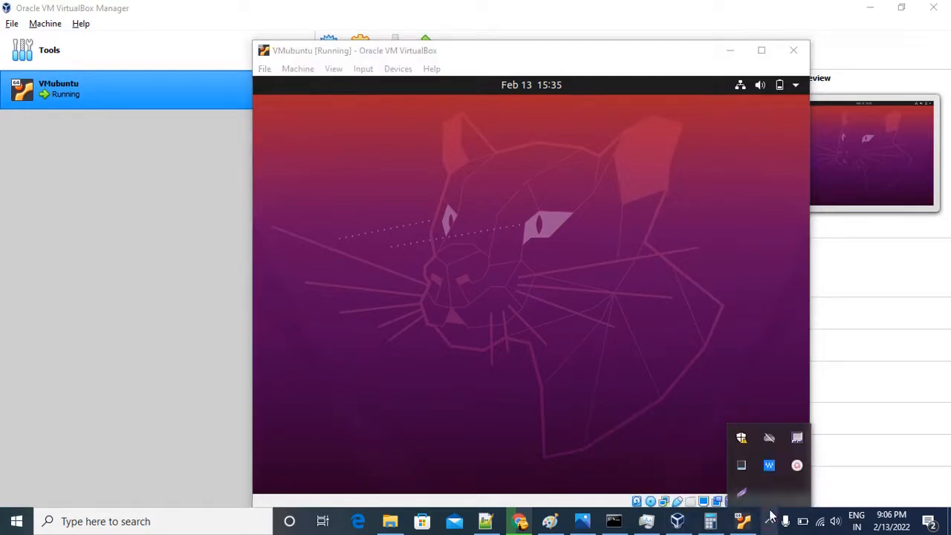
pyautogui.click(796, 465)
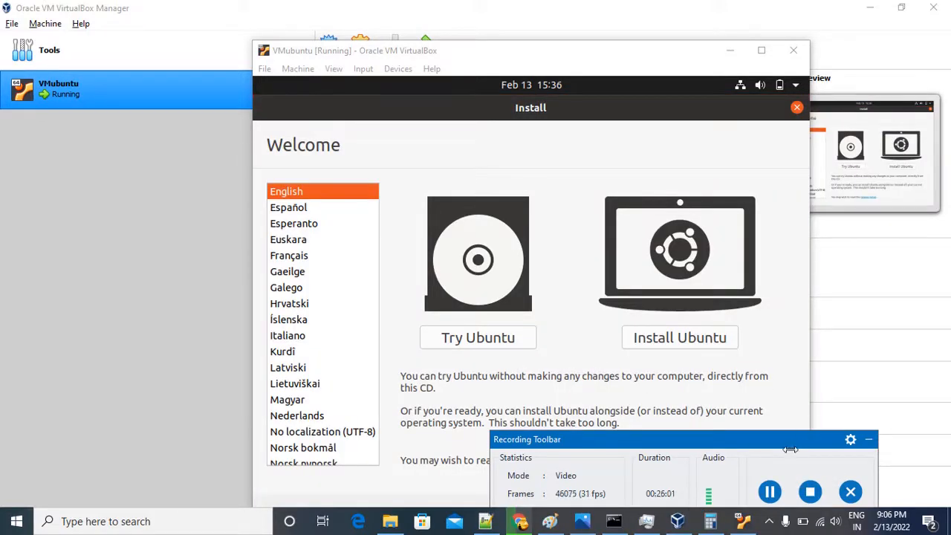
pyautogui.click(868, 439)
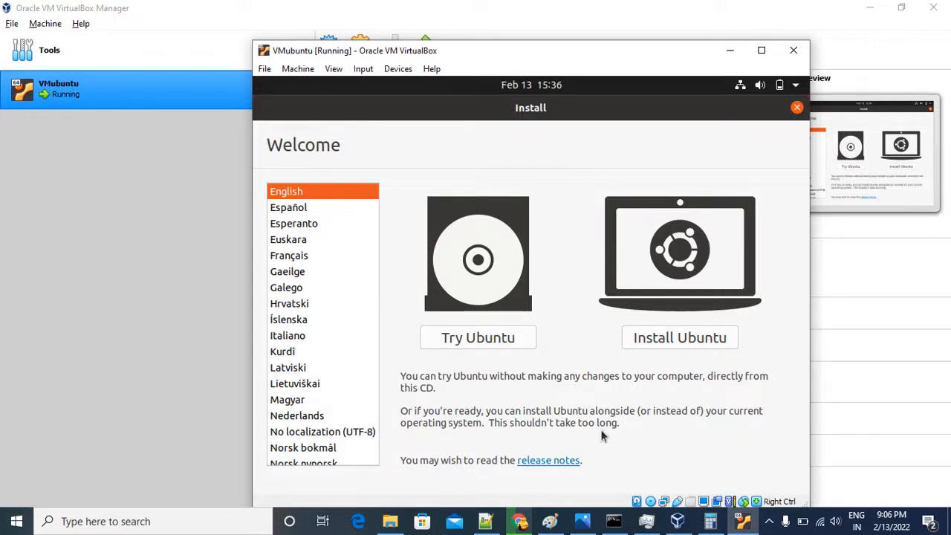
# Look through the installer's language list with English as the language, and choose to install Ubuntu.
pyautogui.click(297, 206)
pyautogui.click(299, 192)
pyautogui.moveTo(657, 58); pyautogui.dragTo(635, 40)
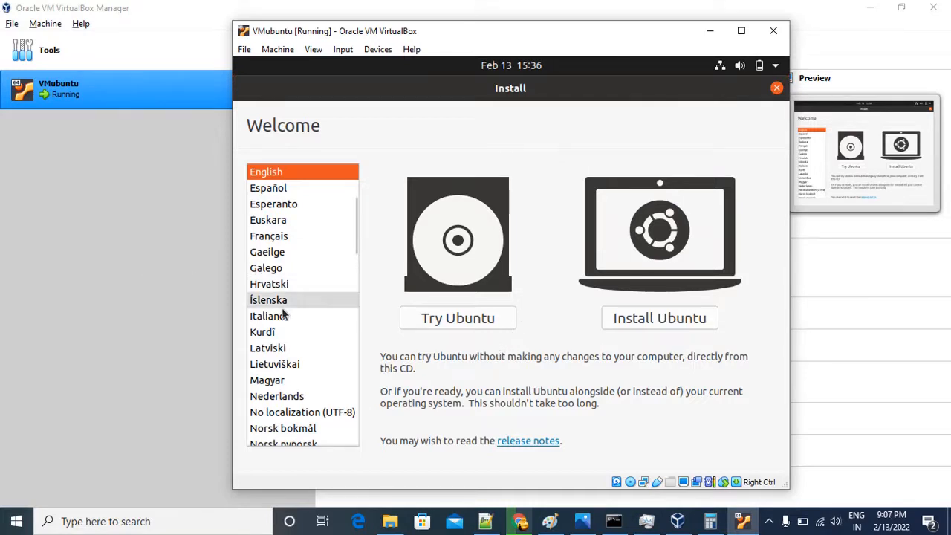
pyautogui.scroll(-1, 290, 322)
pyautogui.scroll(1, 356, 336)
pyautogui.scroll(3, 301, 346)
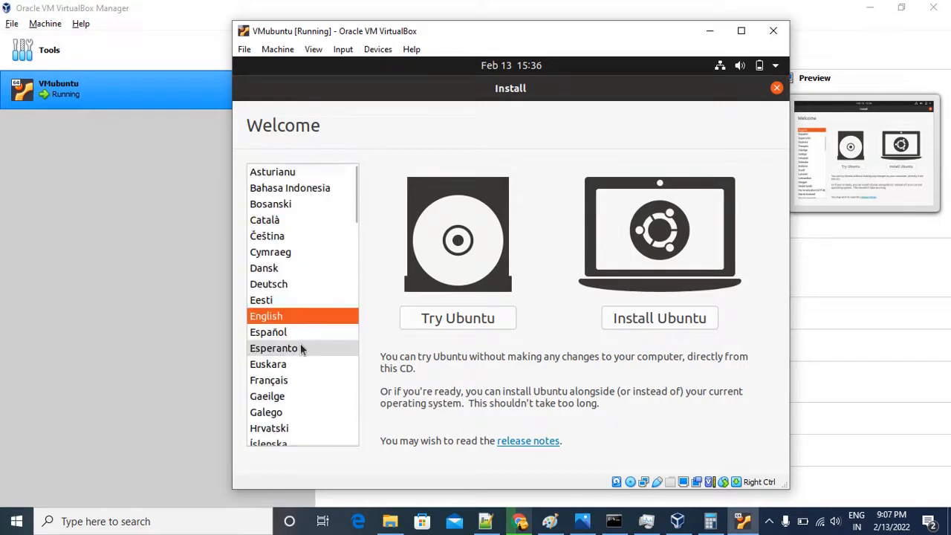
pyautogui.scroll(-5, 302, 346)
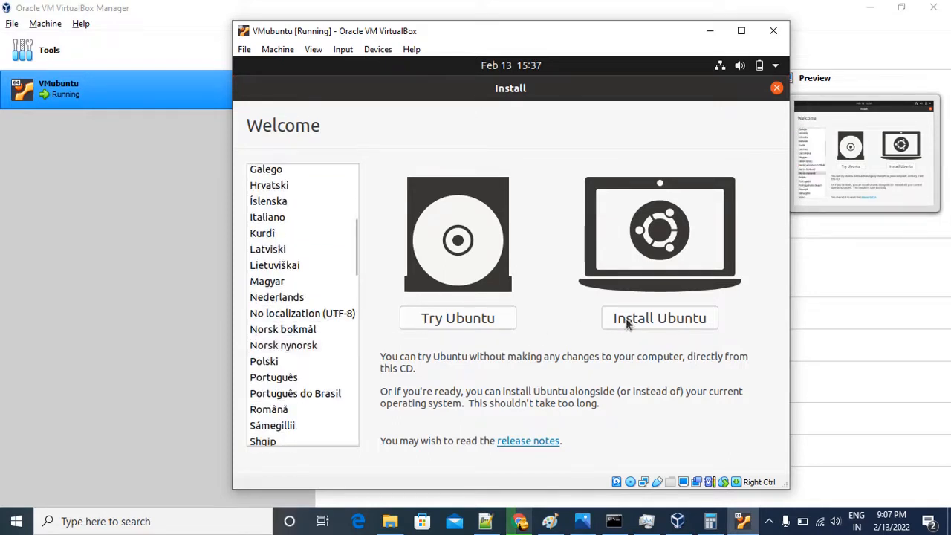
pyautogui.scroll(5, 293, 272)
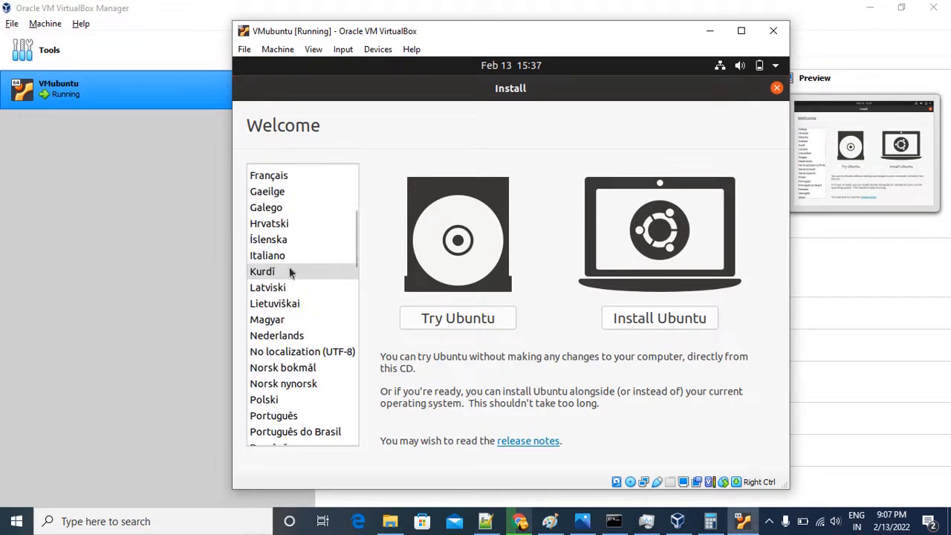
pyautogui.click(640, 315)
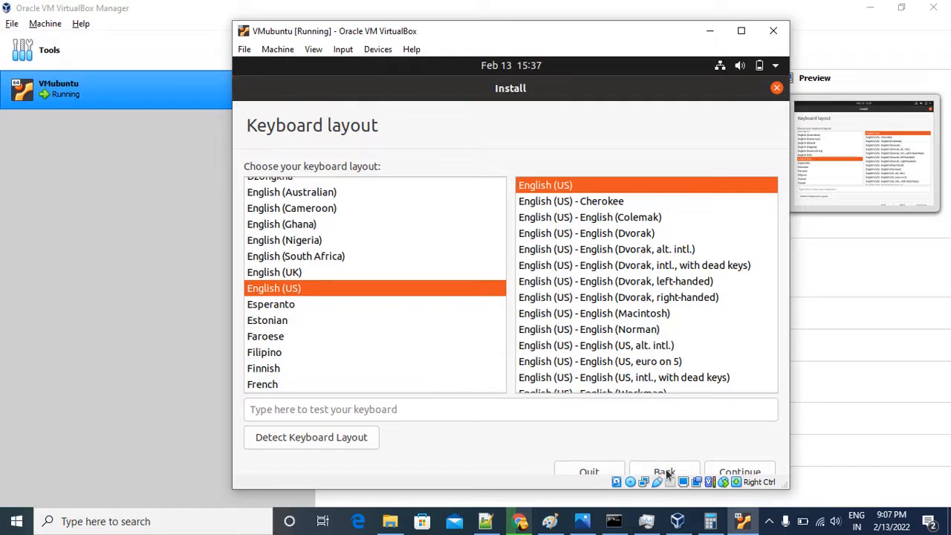
# Accept the English (US) keyboard layout and choose Minimal installation without downloading updates during the install.
pyautogui.click(741, 473)
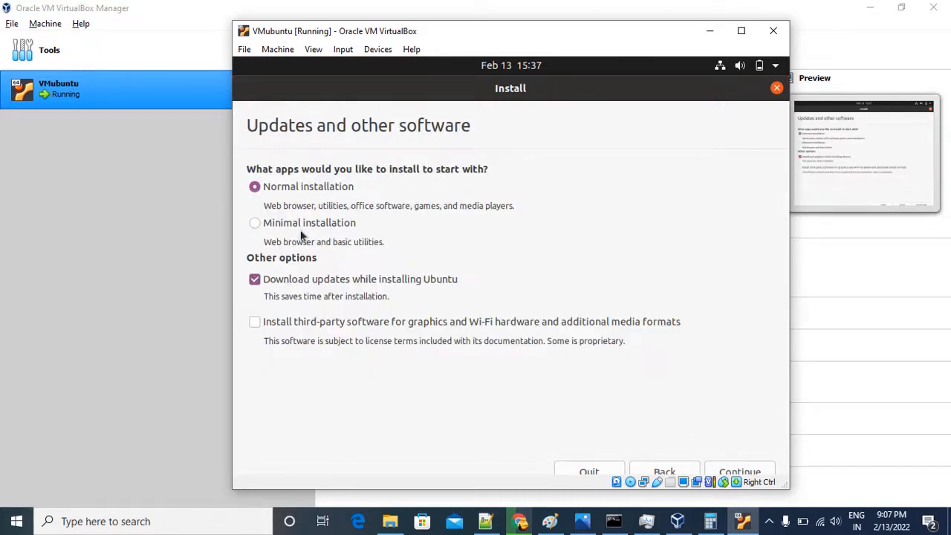
pyautogui.click(254, 224)
pyautogui.click(256, 280)
pyautogui.click(741, 469)
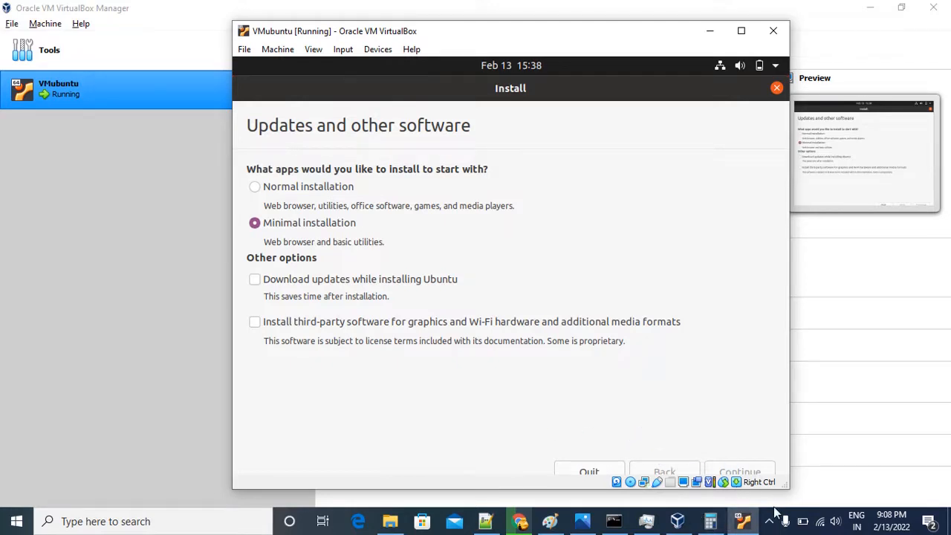
pyautogui.click(769, 520)
pyautogui.click(797, 465)
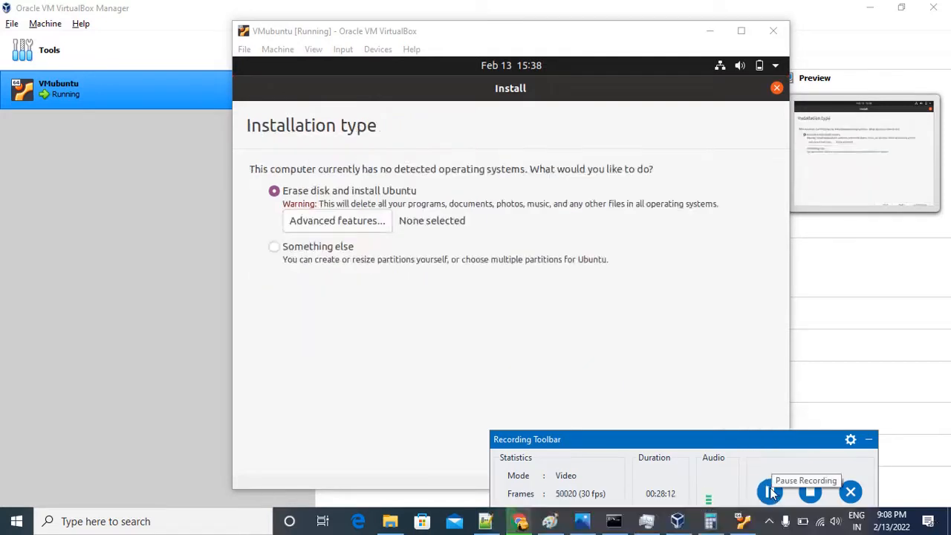
pyautogui.click(869, 443)
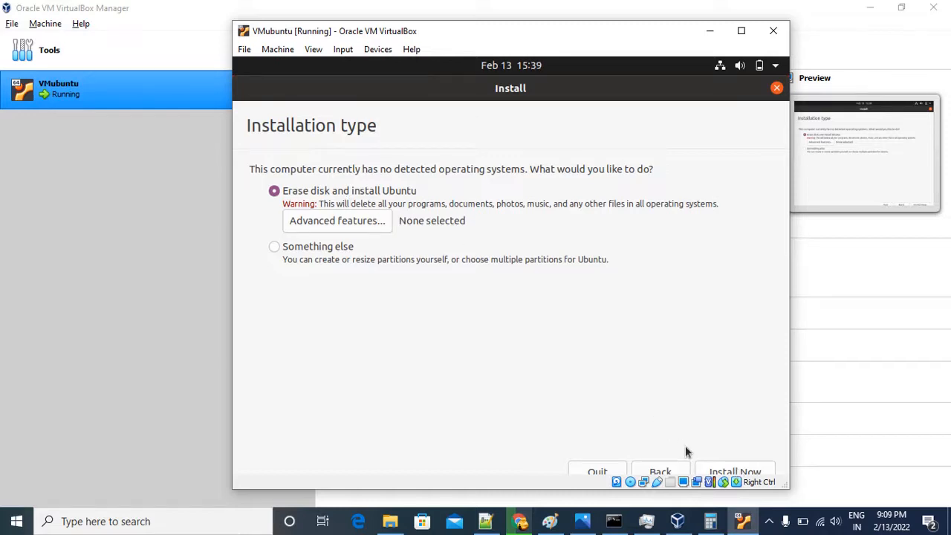
# Start the installation with Erase disk and install Ubuntu, and confirm writing the changes to disk.
pyautogui.click(721, 468)
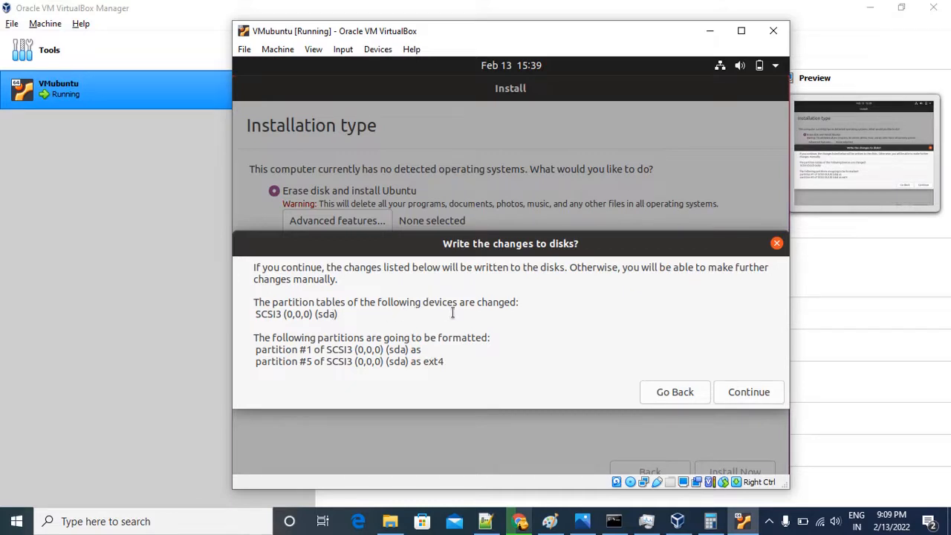
pyautogui.click(748, 392)
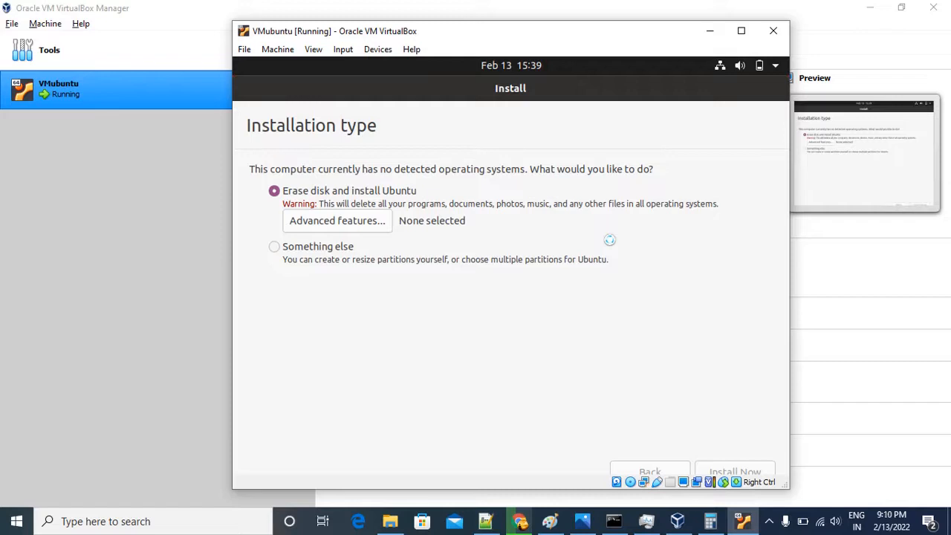
# Review the setup notes in the new 1 file in Notepad++, and return to the installer to accept Kolkata as the location.
pyautogui.click(484, 520)
pyautogui.click(251, 59)
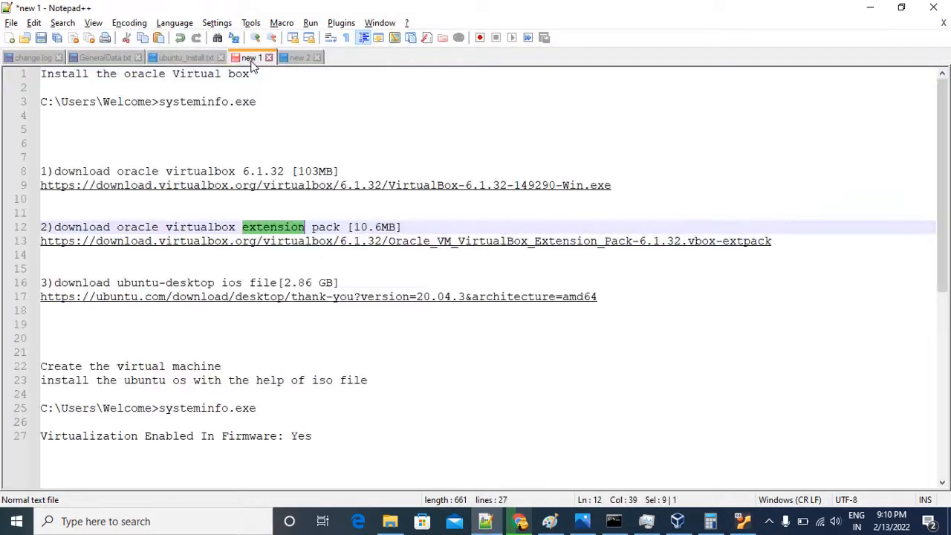
pyautogui.scroll(-2, 211, 212)
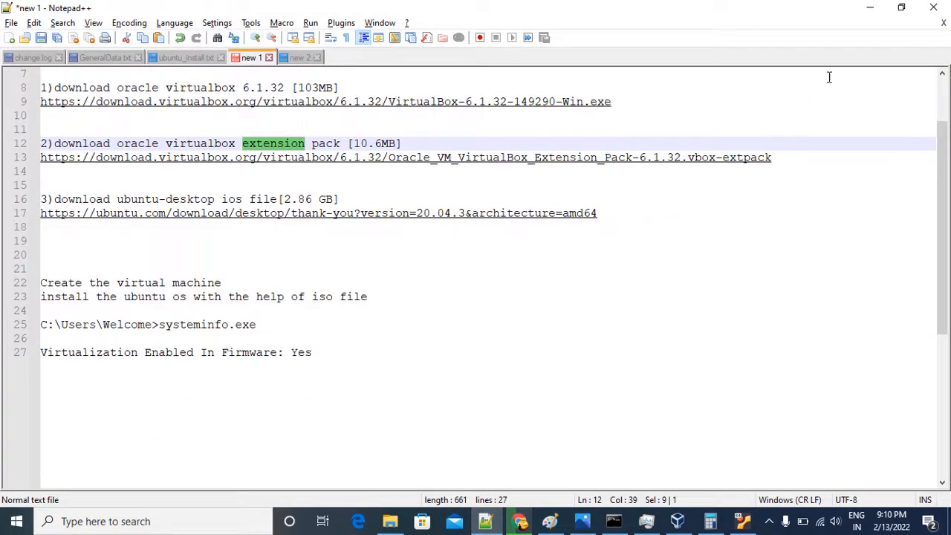
pyautogui.click(869, 13)
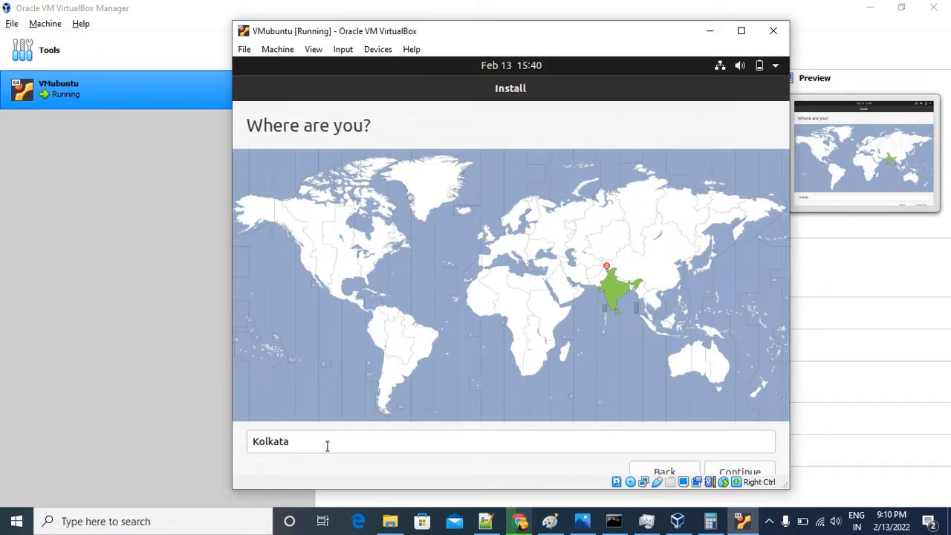
pyautogui.click(743, 472)
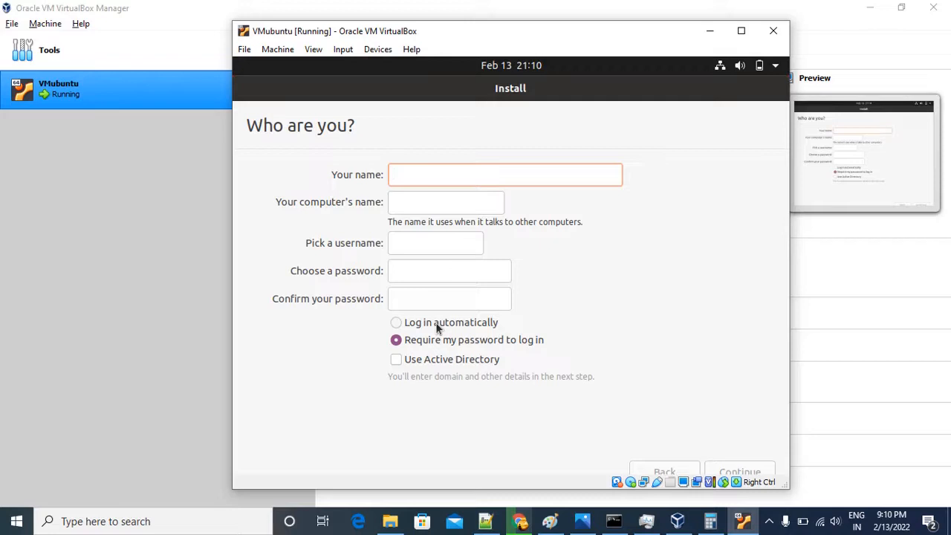
pyautogui.write('abc')
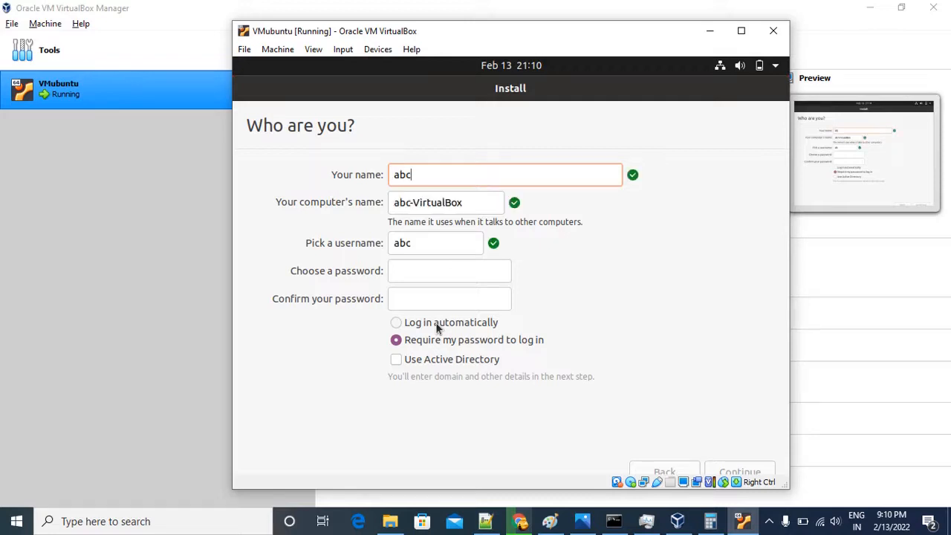
pyautogui.press('BackSpace')
pyautogui.press('BackSpace')
pyautogui.press('BackSpace')
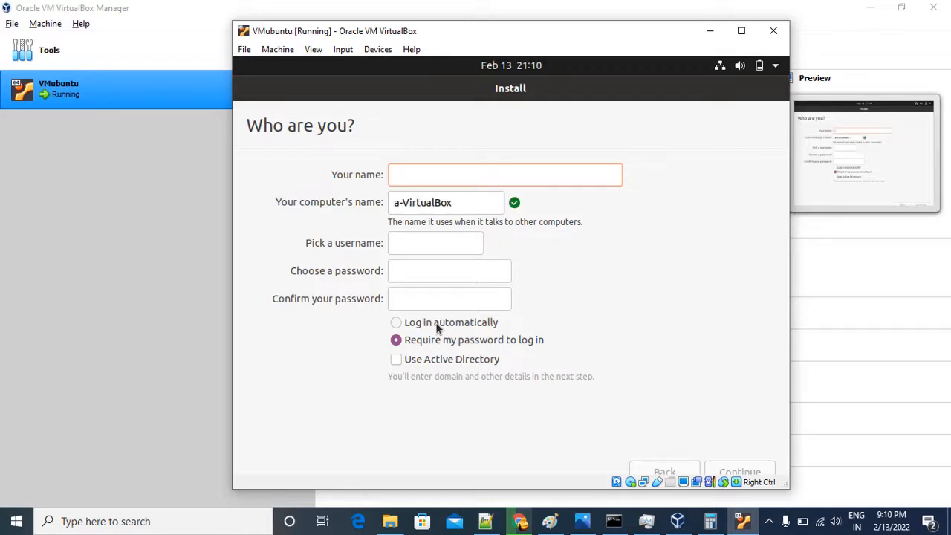
# Enter the user's name in the account form and set the computer's name to ubuntu-VirtualBox.
pyautogui.write('siva')
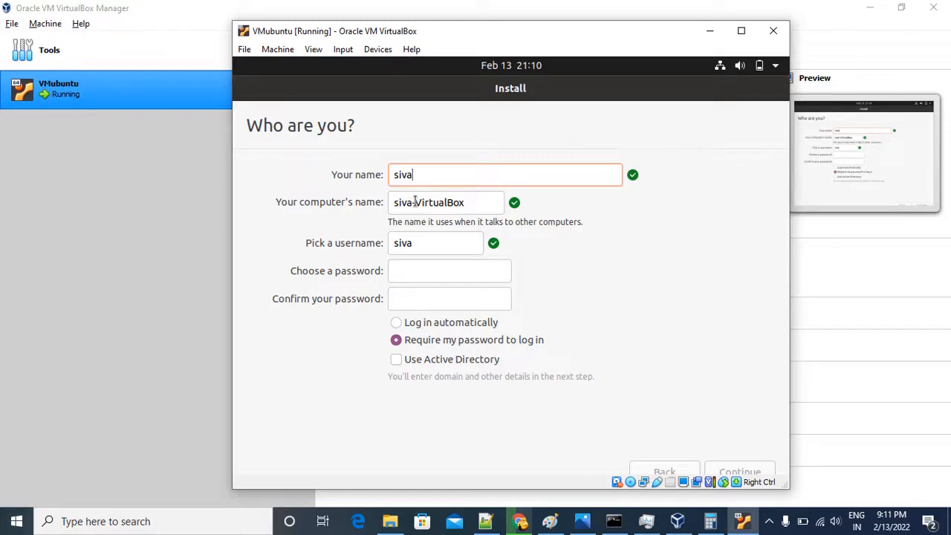
pyautogui.click(413, 202)
pyautogui.press('BackSpace')
pyautogui.press('BackSpace')
pyautogui.press('BackSpace')
pyautogui.press('BackSpace')
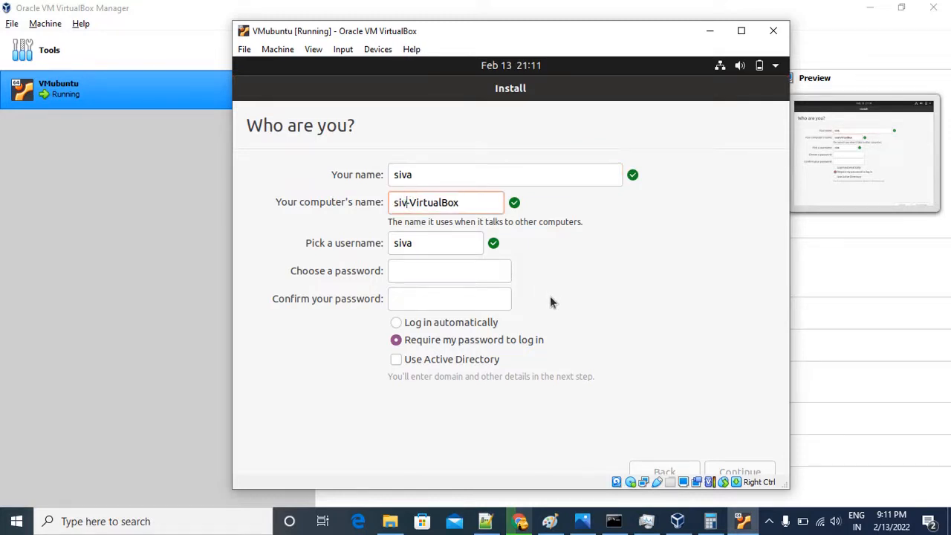
pyautogui.write('ubu')
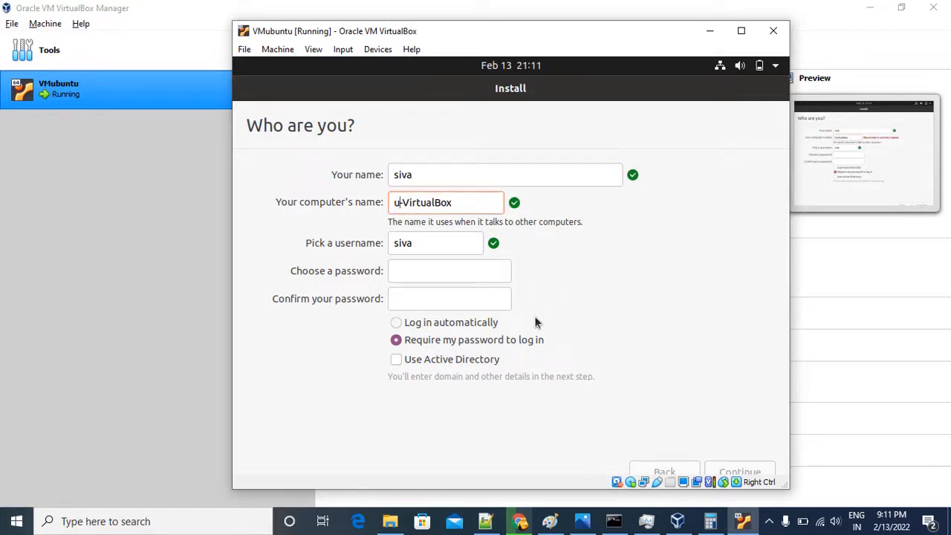
pyautogui.write('ntu')
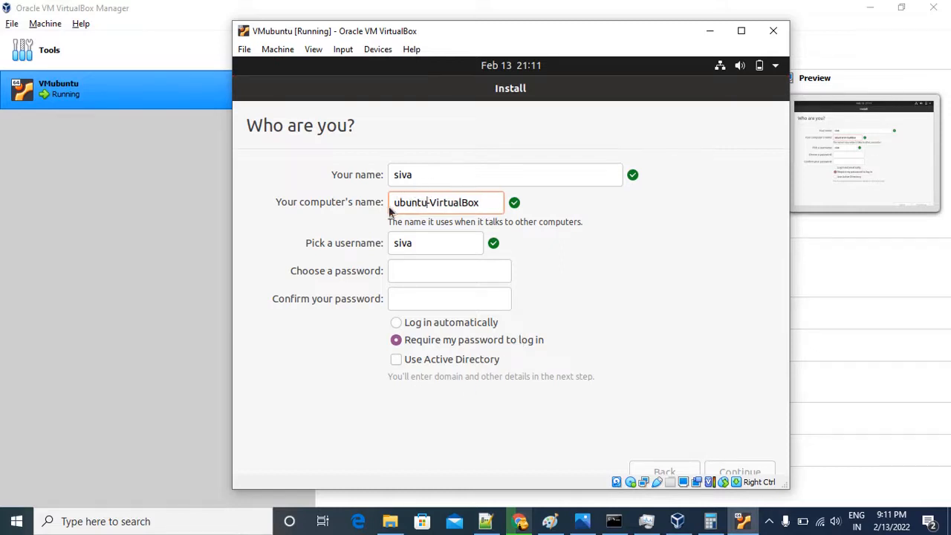
# Try to copy the computer's name onto a new line of the Notepad++ notes, and return to the Ubuntu installer.
pyautogui.click(492, 202)
pyautogui.moveTo(491, 203); pyautogui.dragTo(390, 201)
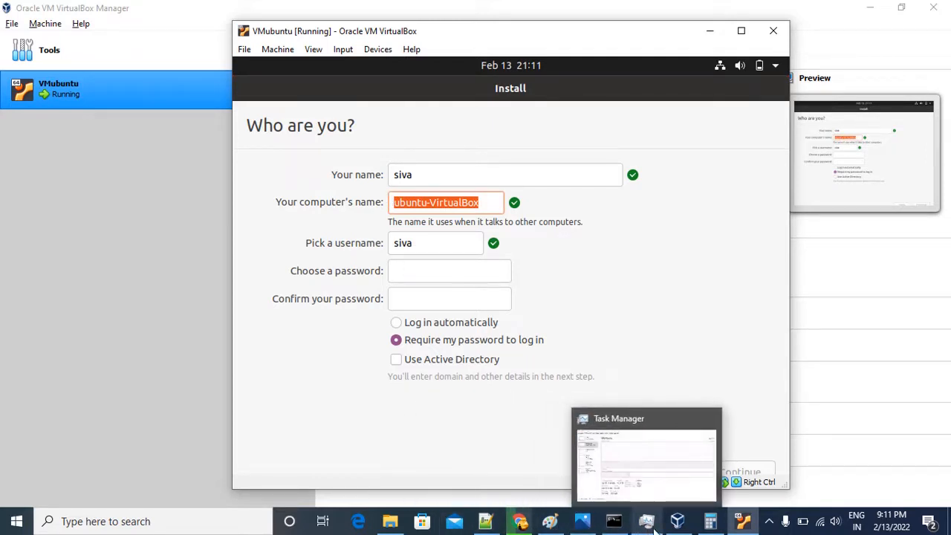
pyautogui.moveTo(674, 530)
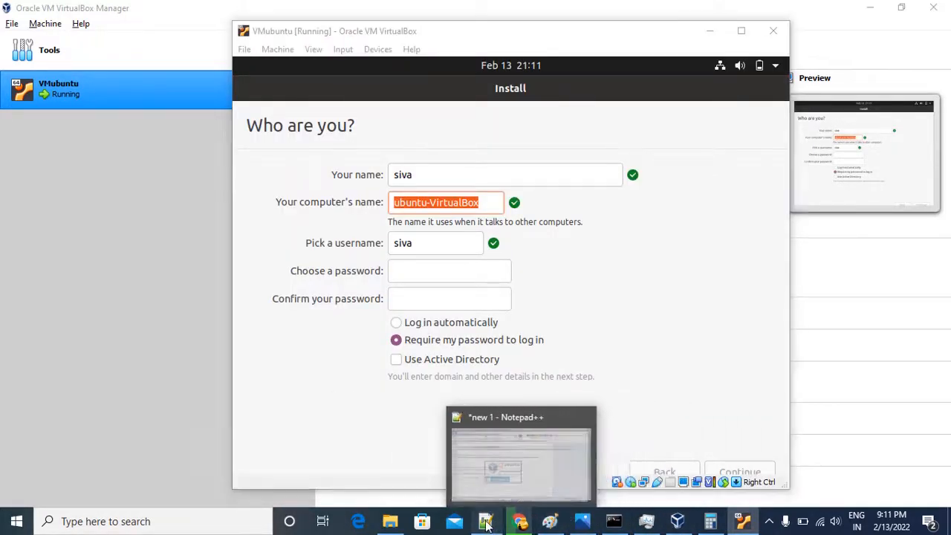
pyautogui.click(483, 457)
pyautogui.click(348, 164)
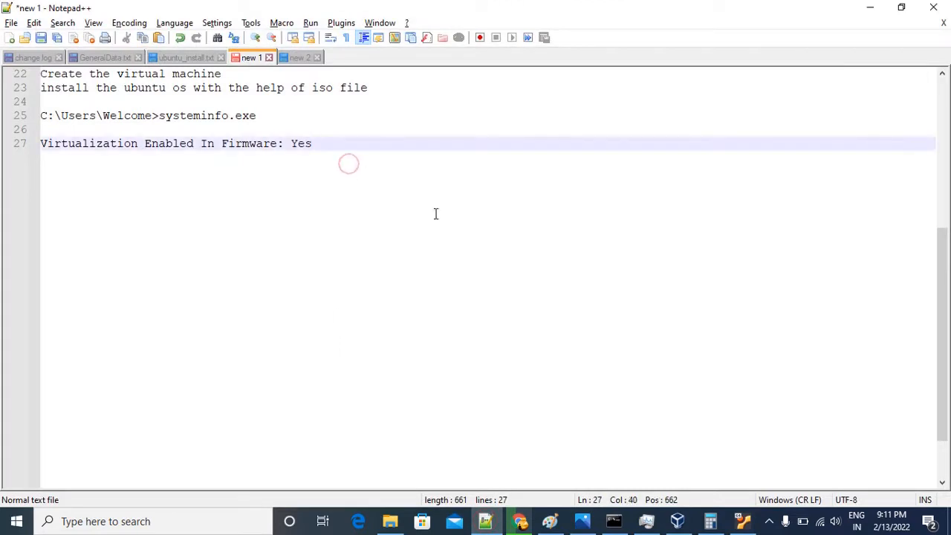
pyautogui.press('Return')
pyautogui.press('Return')
pyautogui.write('systeminfo.exe')
pyautogui.hotkey('alt', 'Tab')
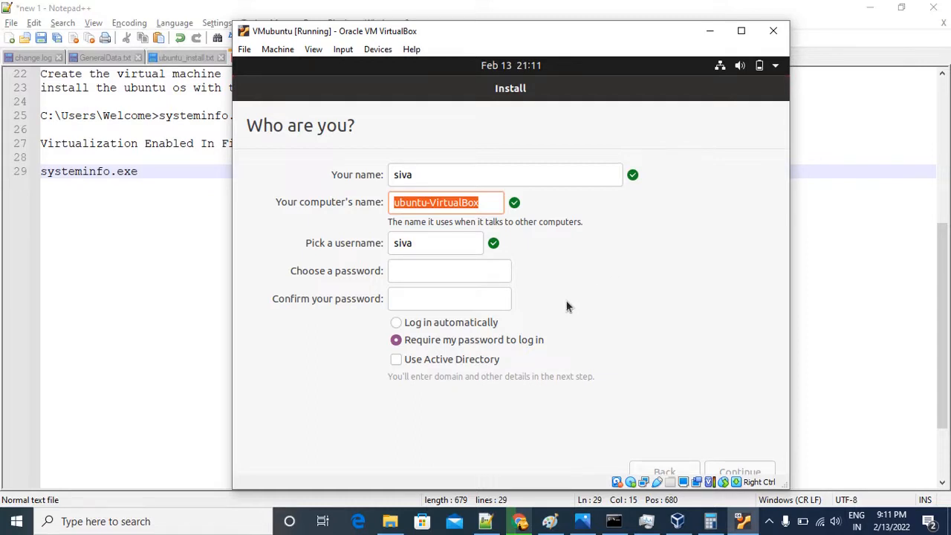
pyautogui.click(446, 140)
pyautogui.click(487, 206)
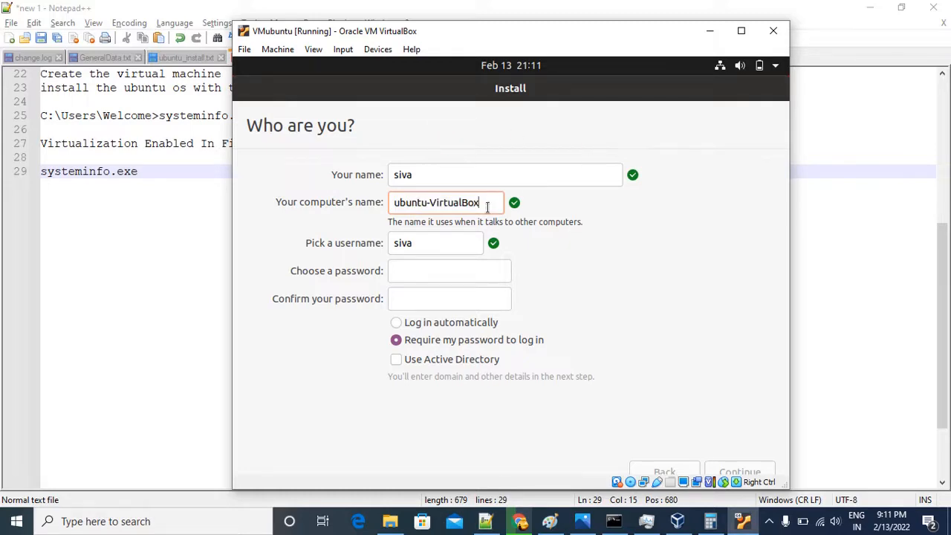
pyautogui.click(868, 11)
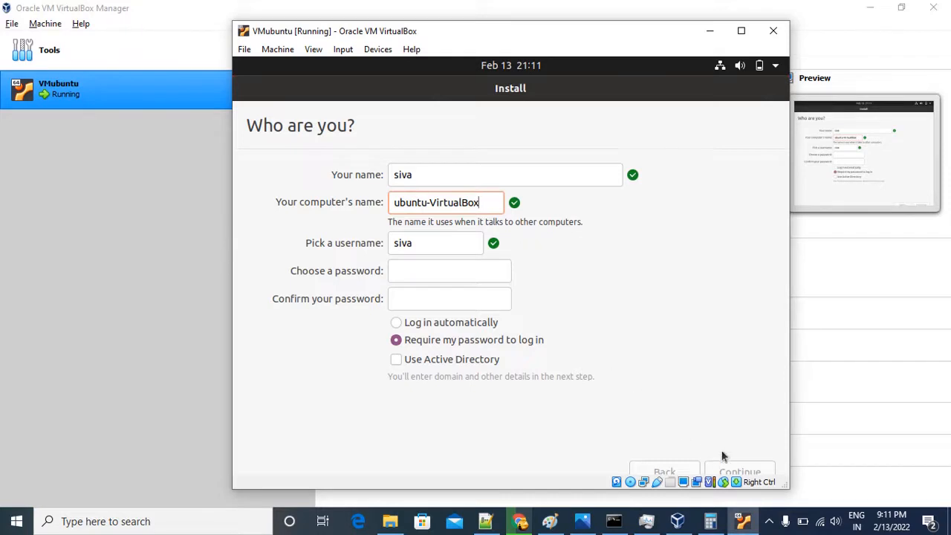
pyautogui.click(440, 268)
pyautogui.click(438, 176)
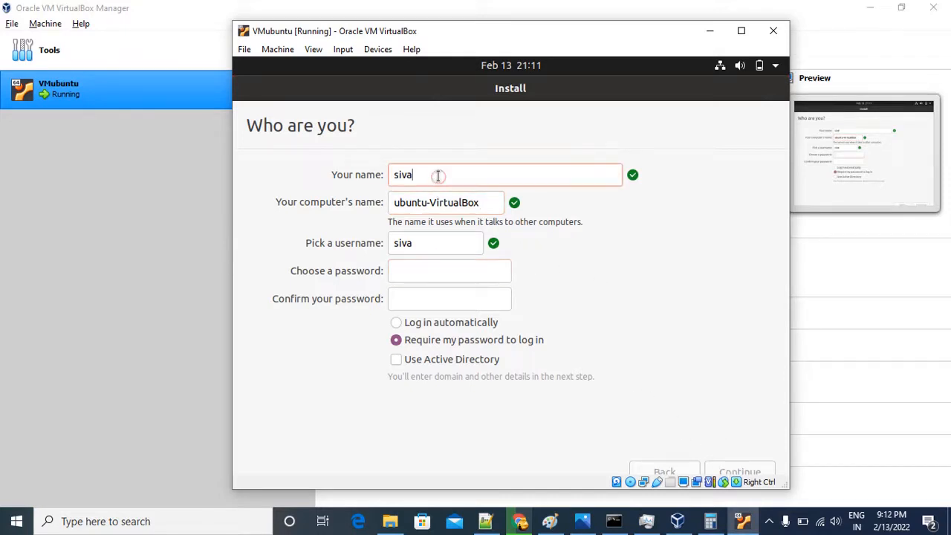
pyautogui.click(411, 276)
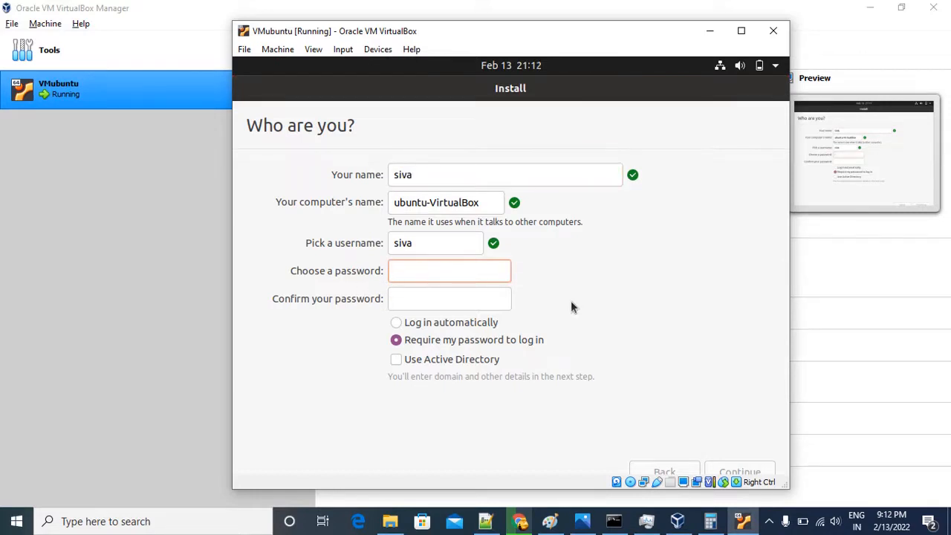
pyautogui.write('12345')
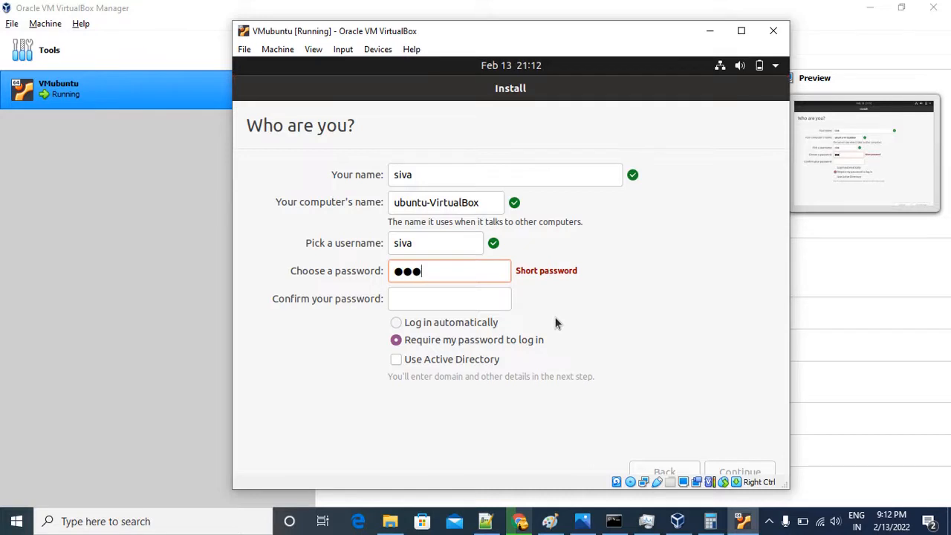
pyautogui.write('6')
pyautogui.press('BackSpace')
pyautogui.press('BackSpace')
pyautogui.press('BackSpace')
pyautogui.press('BackSpace')
pyautogui.press('BackSpace')
pyautogui.press('BackSpace')
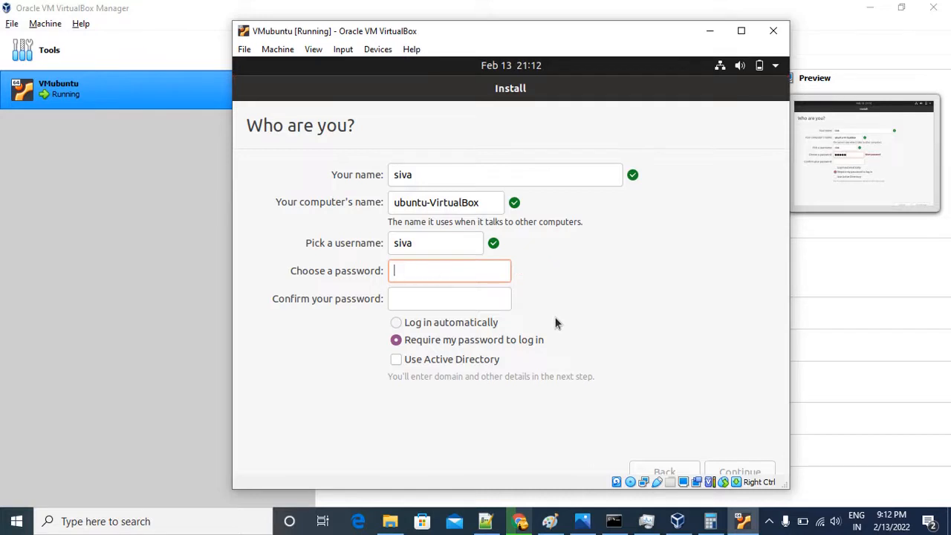
# Enter the account password, repeat it in the Confirm your password field, and continue with the installation.
pyautogui.write('123')
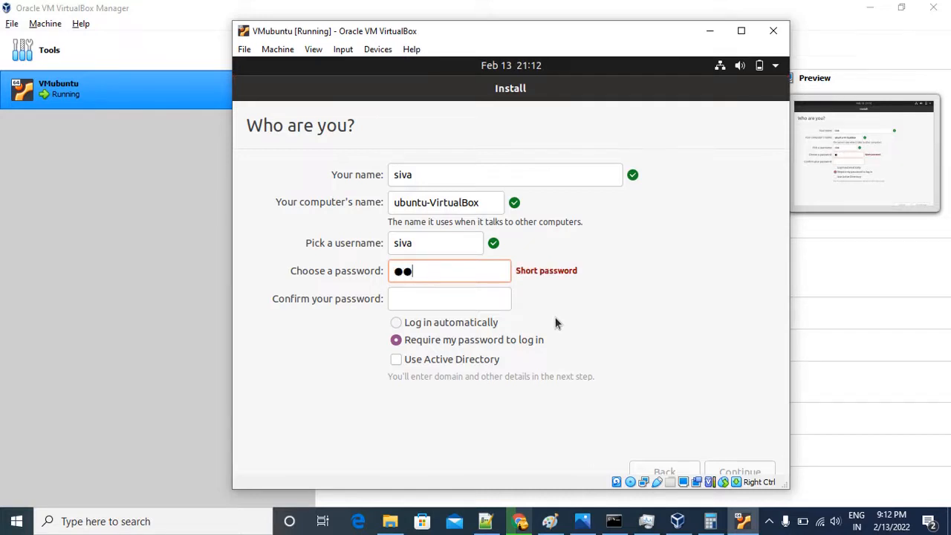
pyautogui.write('45678')
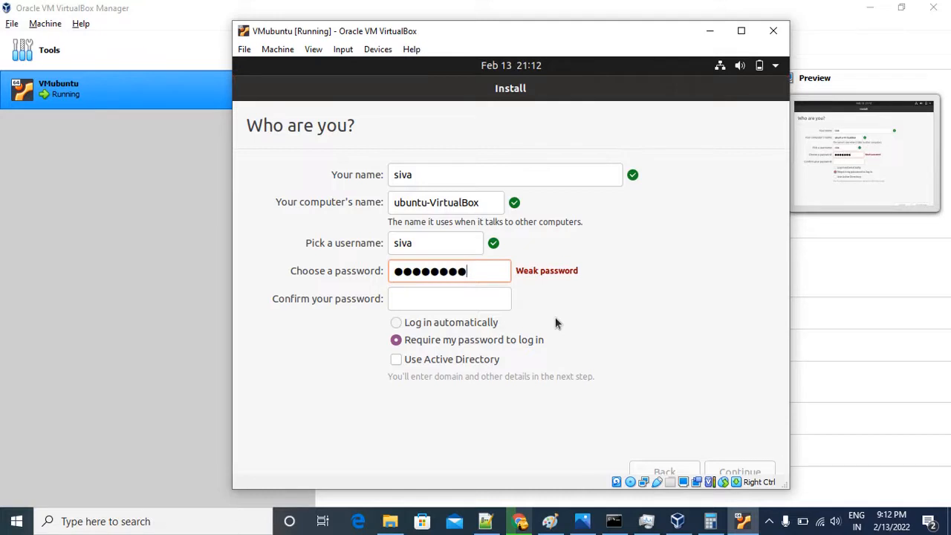
pyautogui.press('Tab')
pyautogui.write('1234567')
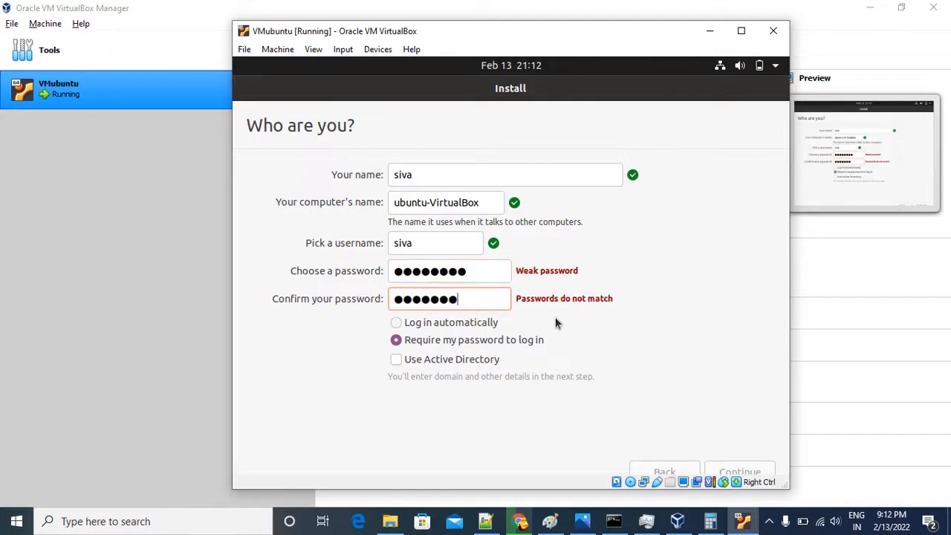
pyautogui.write('8')
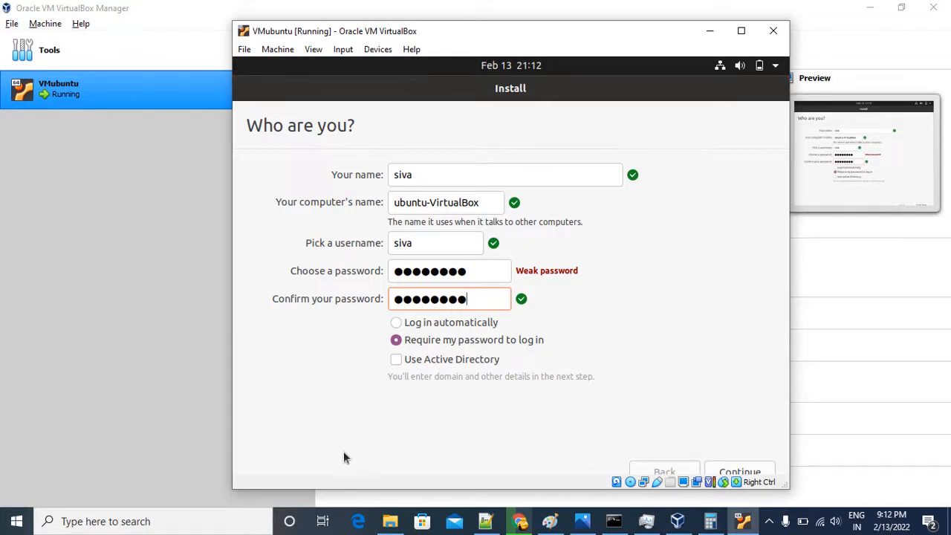
pyautogui.doubleClick(426, 175)
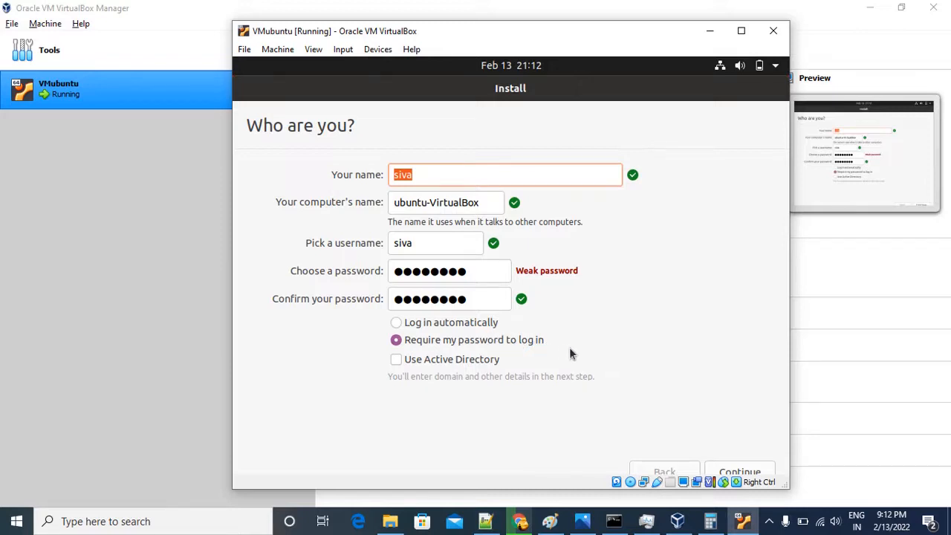
pyautogui.click(743, 469)
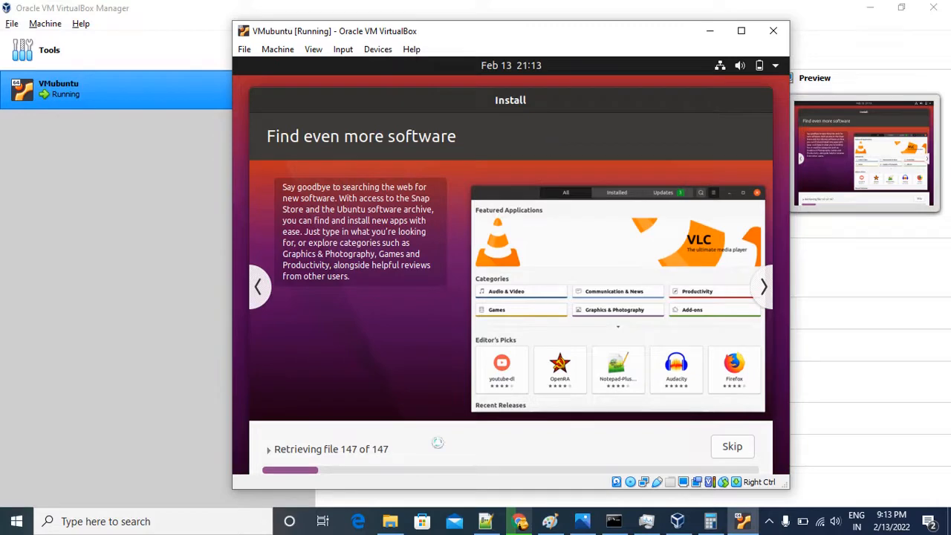
# Switch to Notepad++ and look through the notes in ubuntu_install.txt, GeneralData.txt and new 1.
pyautogui.click(485, 521)
pyautogui.scroll(7, 214, 254)
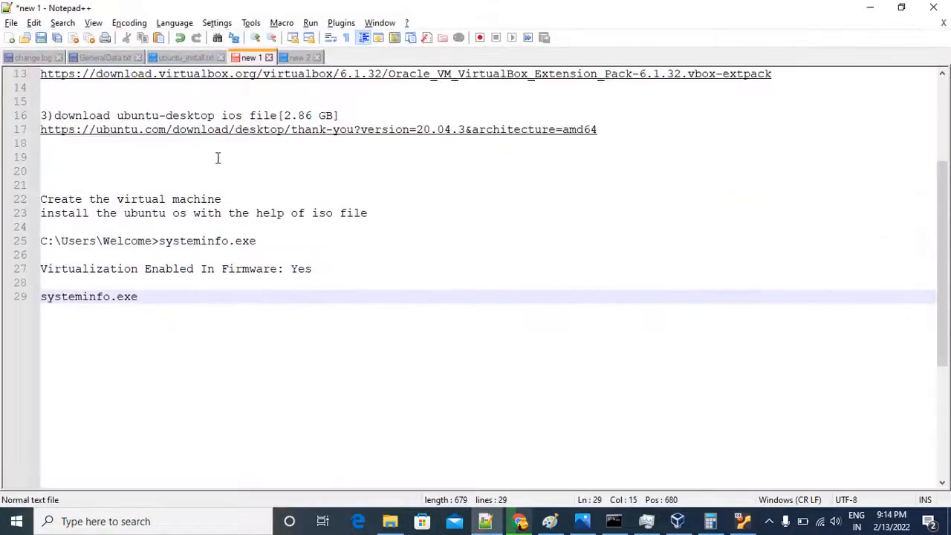
pyautogui.click(172, 58)
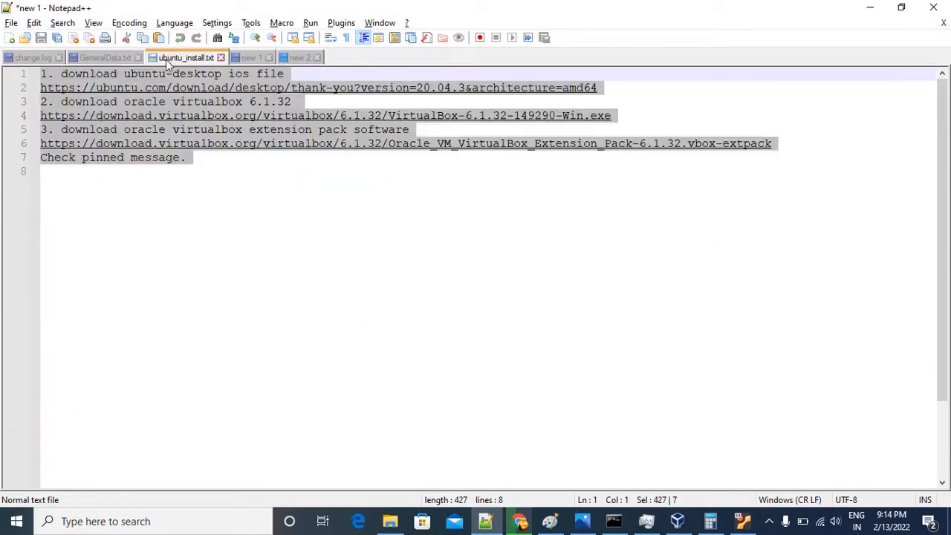
pyautogui.click(104, 58)
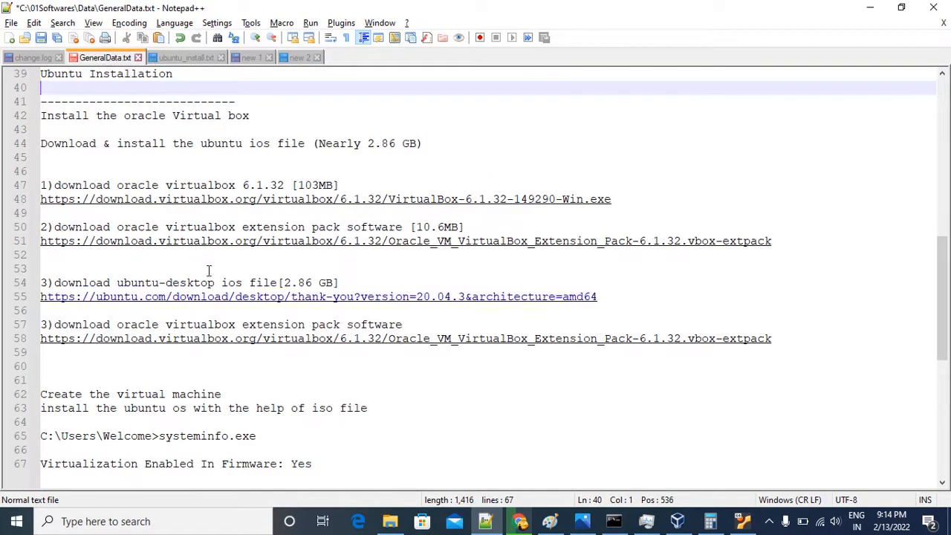
pyautogui.scroll(-3, 209, 269)
pyautogui.scroll(13, 223, 268)
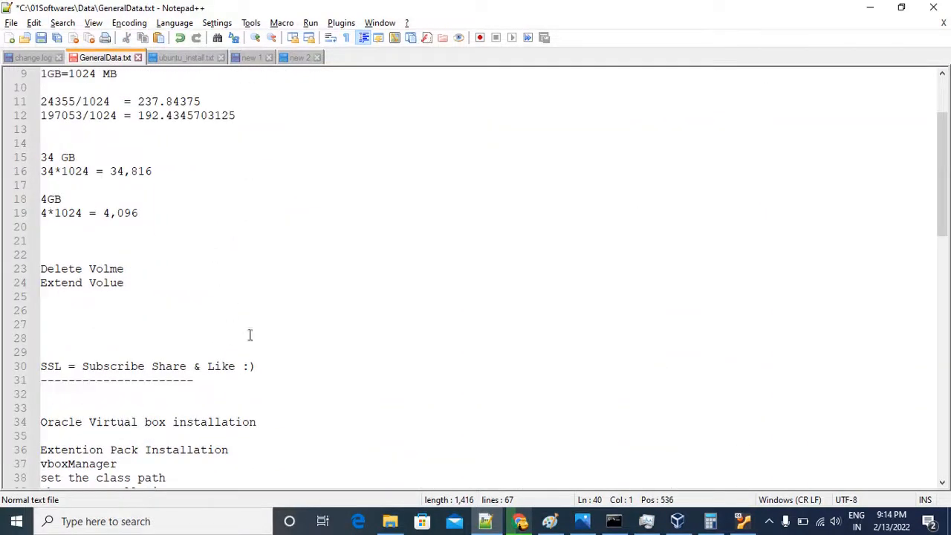
pyautogui.click(261, 366)
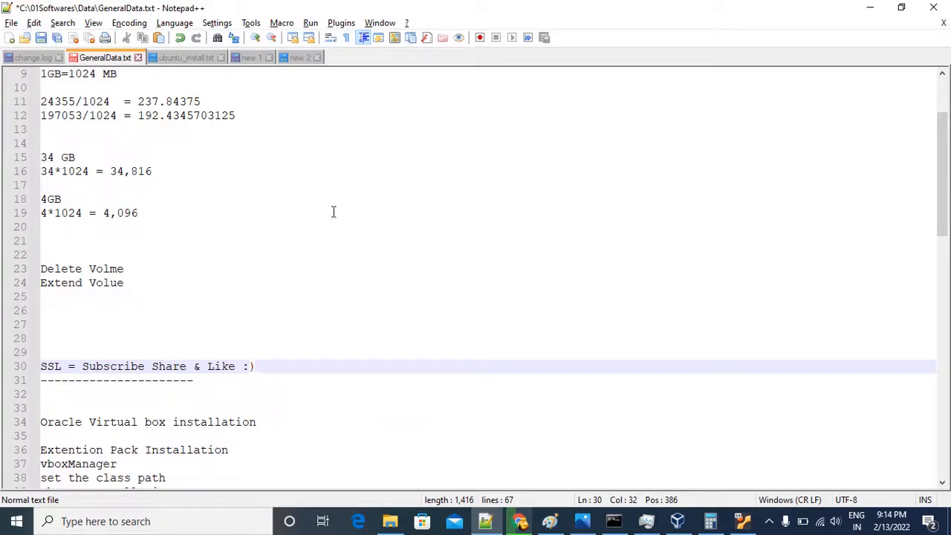
pyautogui.click(198, 58)
pyautogui.click(241, 59)
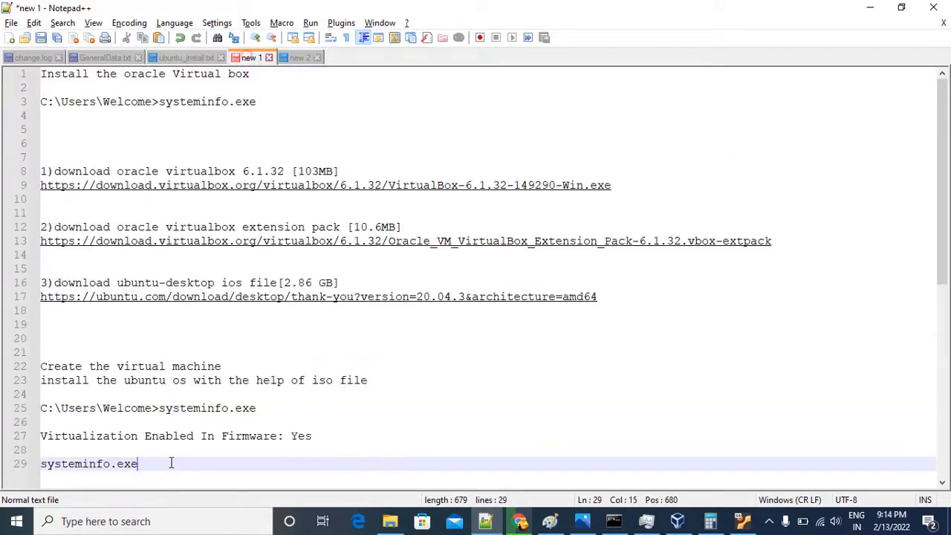
# Add two line breaks after systeminfo.exe at the end of the new 1 notes, and undo a trial paste there.
pyautogui.scroll(-5, 167, 454)
pyautogui.press('Return')
pyautogui.press('Return')
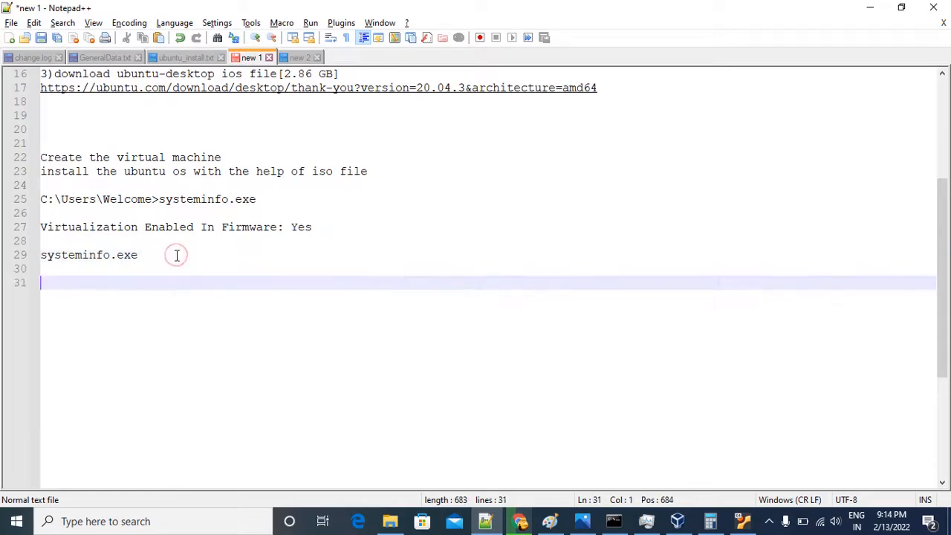
pyautogui.write('systeminfo.exe')
pyautogui.hotkey('ctrl', 'z')
pyautogui.hotkey('alt', 'Tab')
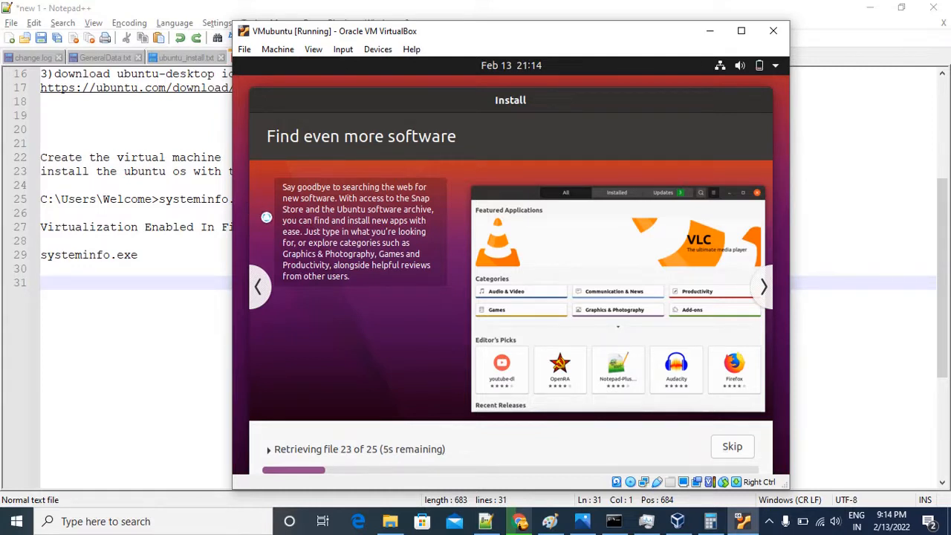
# Copy the line "SSL = Subscribe Share & Like :)" from GeneralData.txt to the end of the new 1 notes, two lines further down.
pyautogui.click(133, 286)
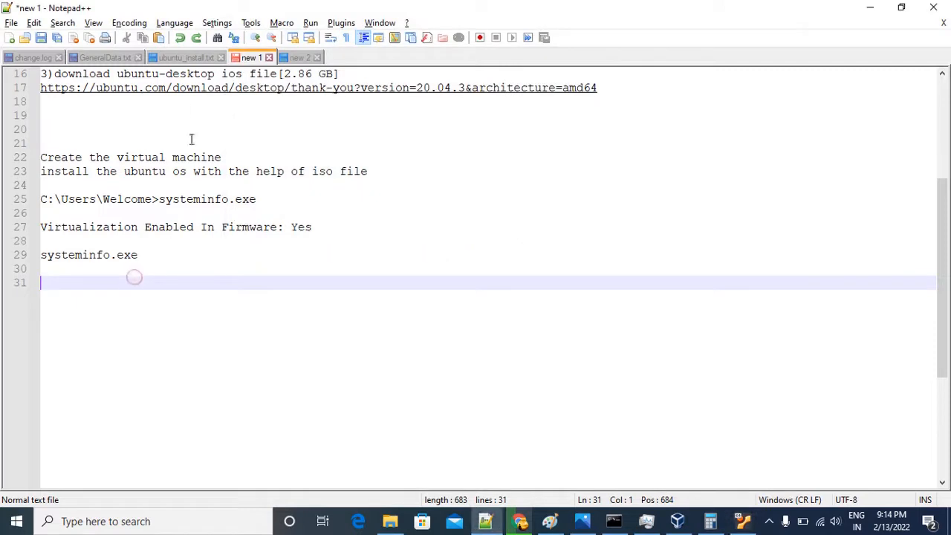
pyautogui.click(103, 59)
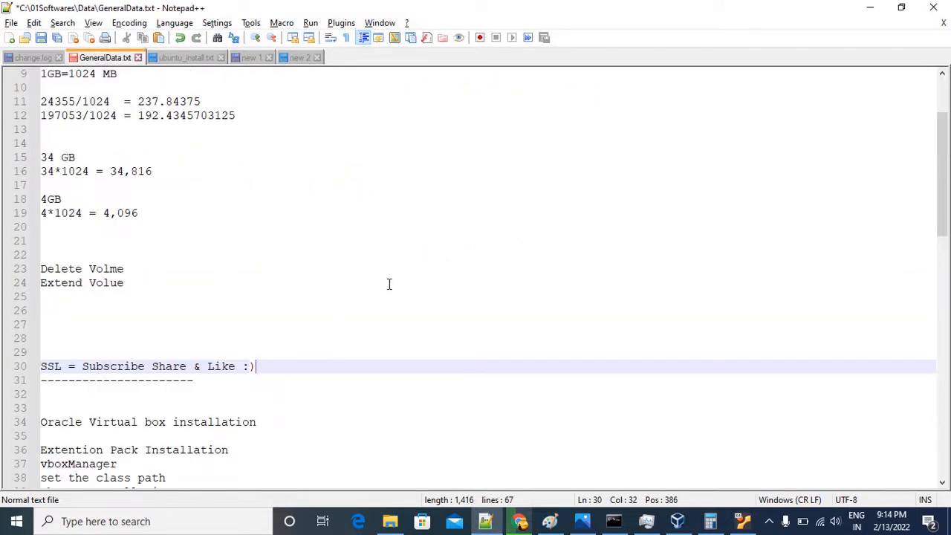
pyautogui.moveTo(277, 366); pyautogui.dragTo(41, 366)
pyautogui.hotkey('ctrl', 'c')
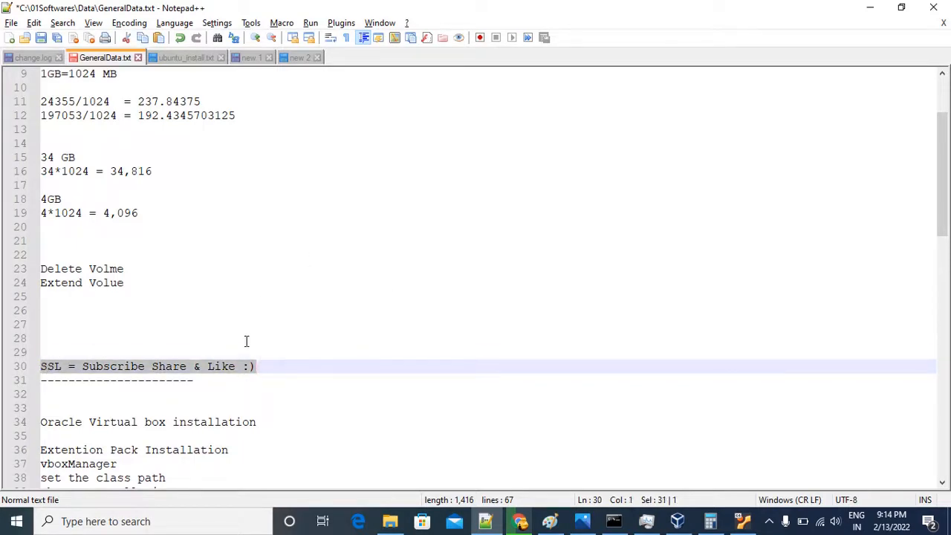
pyautogui.hotkey('alt', 'Tab')
pyautogui.click(210, 173)
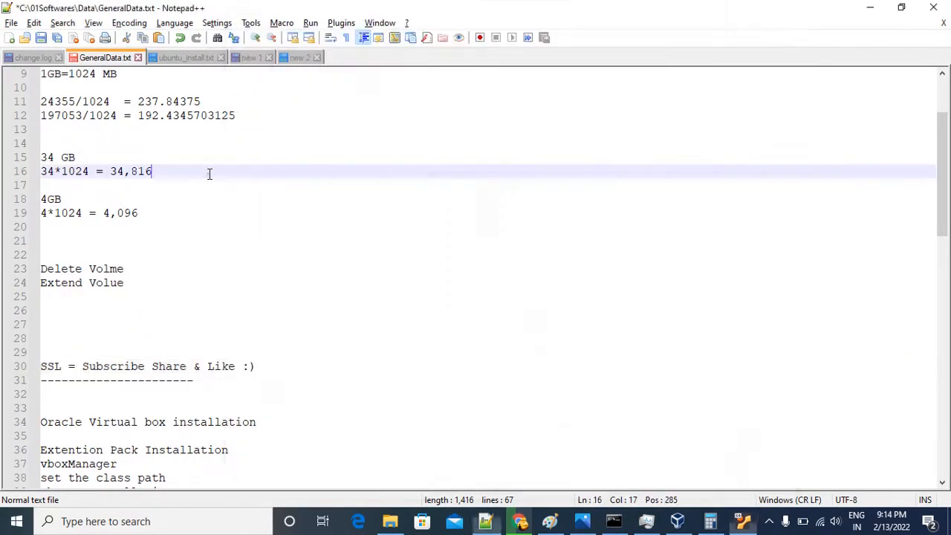
pyautogui.click(254, 61)
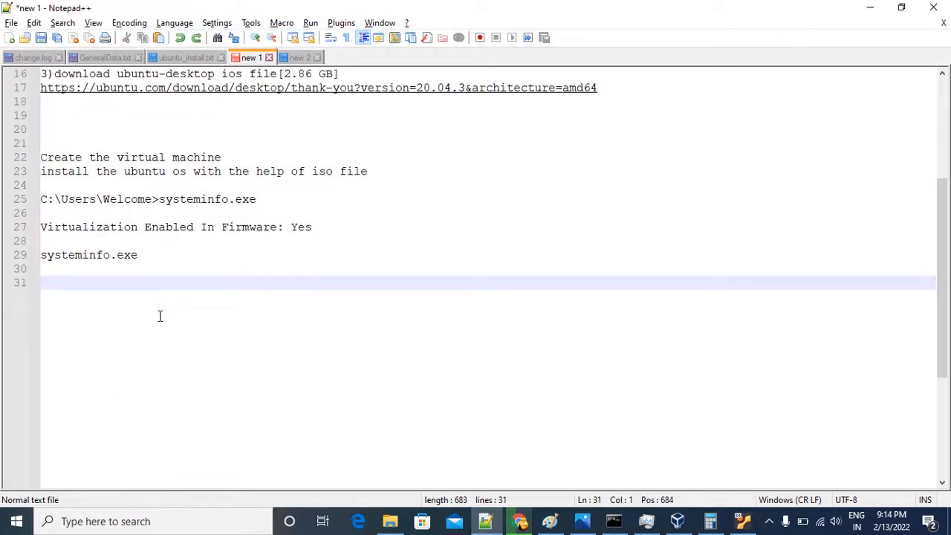
pyautogui.press('Return')
pyautogui.press('Return')
pyautogui.hotkey('ctrl', 'v')
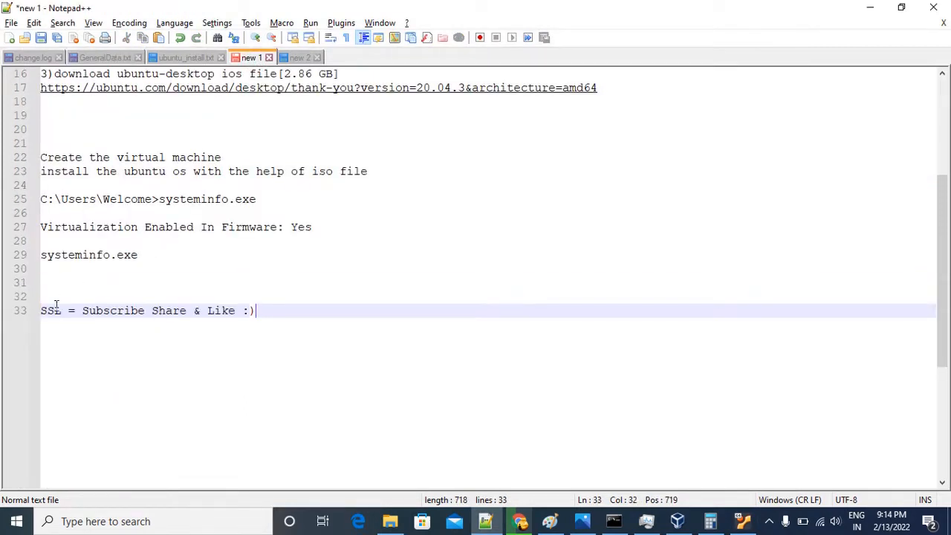
# Highlight the words SSL and Subscribe in the last line of the notes, and return to the Ubuntu installer.
pyautogui.doubleClick(56, 306)
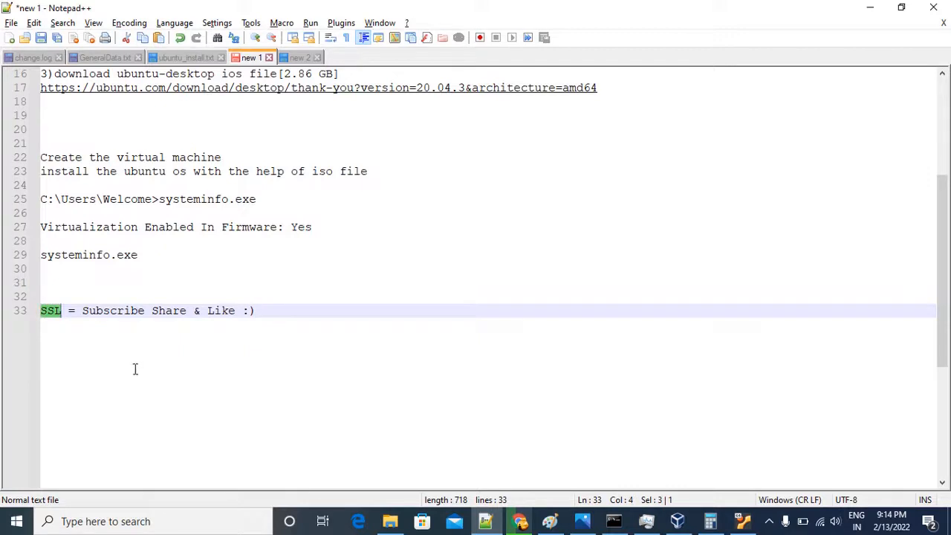
pyautogui.doubleClick(116, 309)
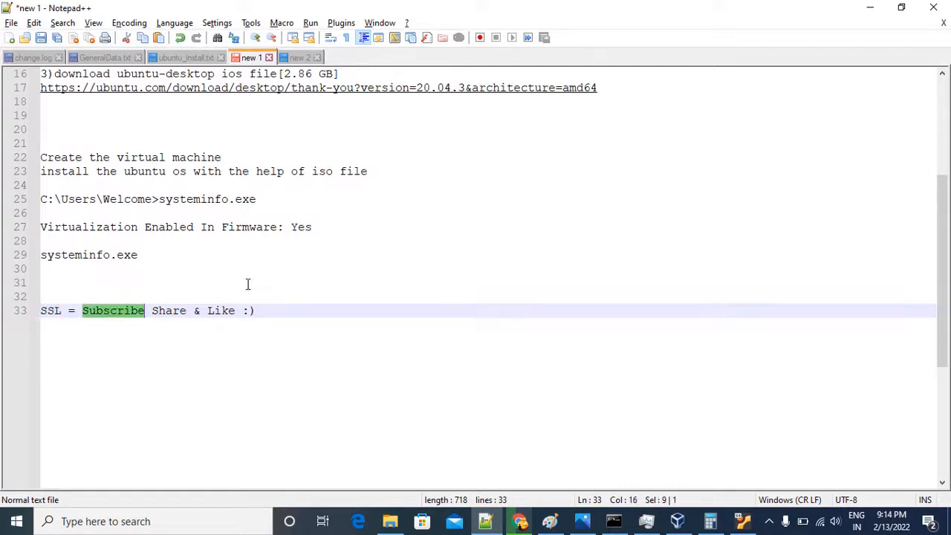
pyautogui.click(175, 291)
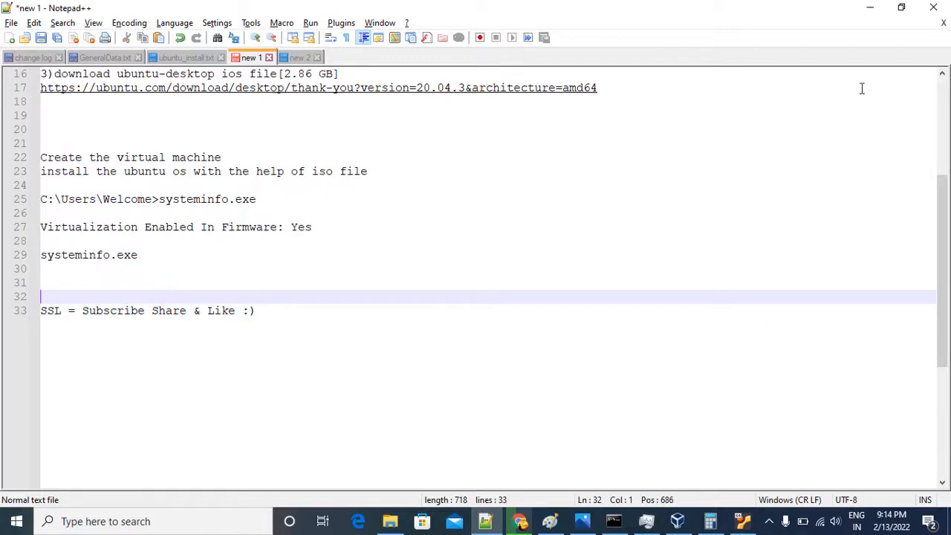
pyautogui.click(870, 15)
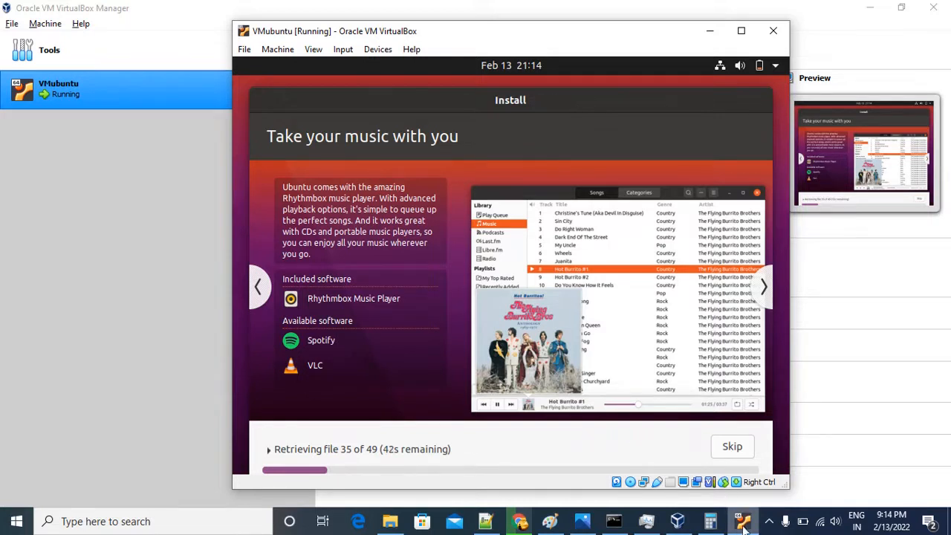
pyautogui.click(768, 521)
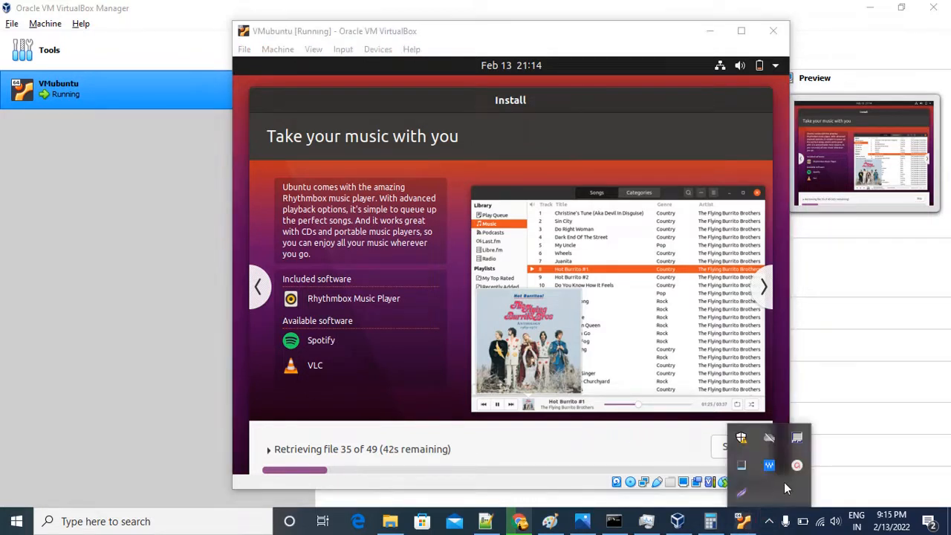
pyautogui.click(797, 467)
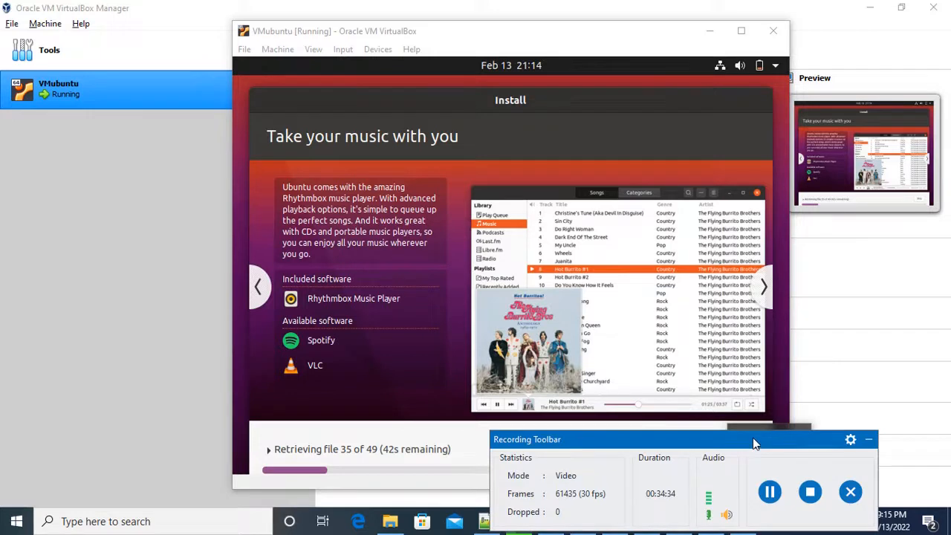
pyautogui.moveTo(752, 438); pyautogui.dragTo(792, 450)
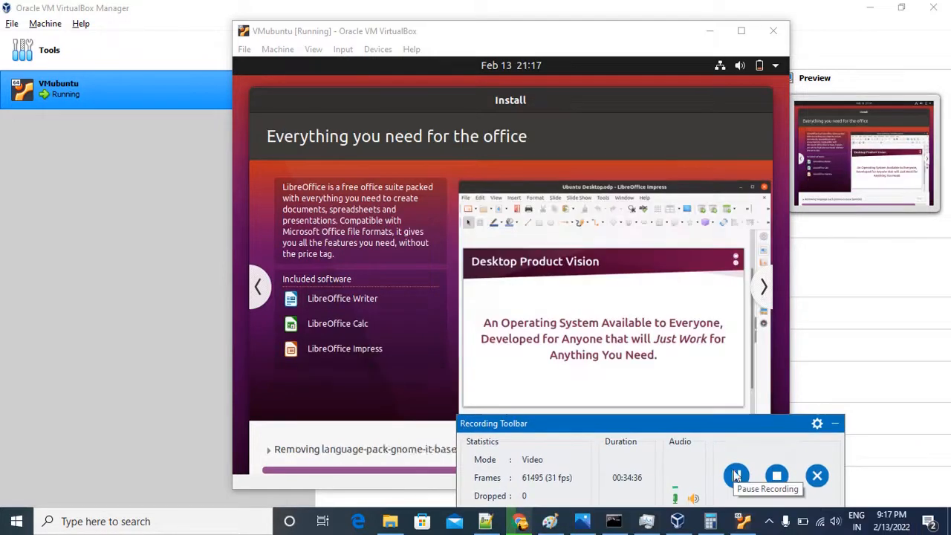
pyautogui.click(835, 424)
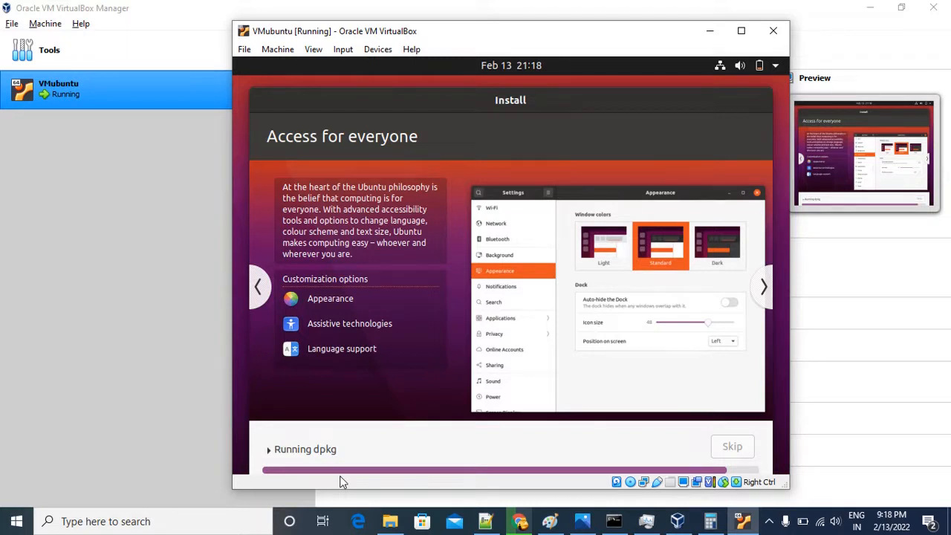
pyautogui.click(764, 287)
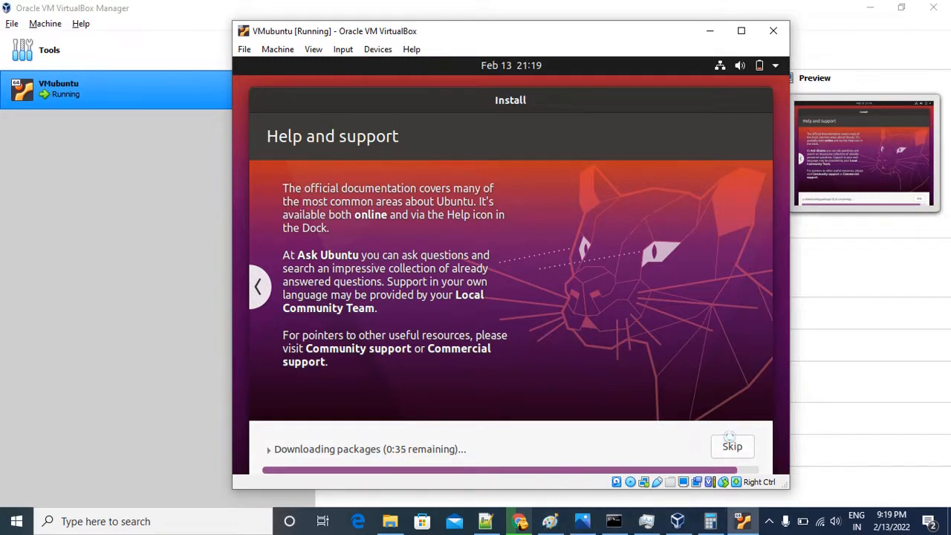
pyautogui.moveTo(677, 526)
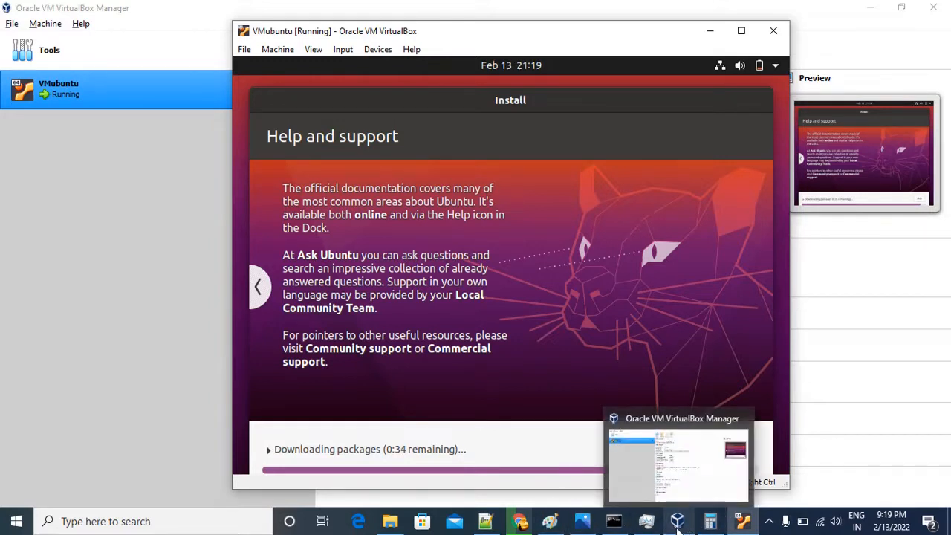
pyautogui.click(770, 522)
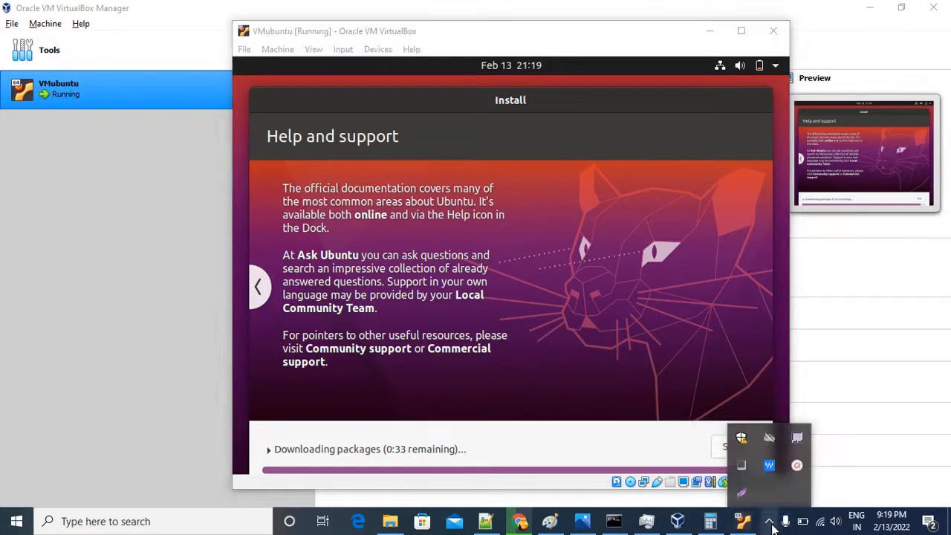
# Restart the virtual machine after the Ubuntu installation and continue past the request to remove the installation medium.
pyautogui.click(800, 472)
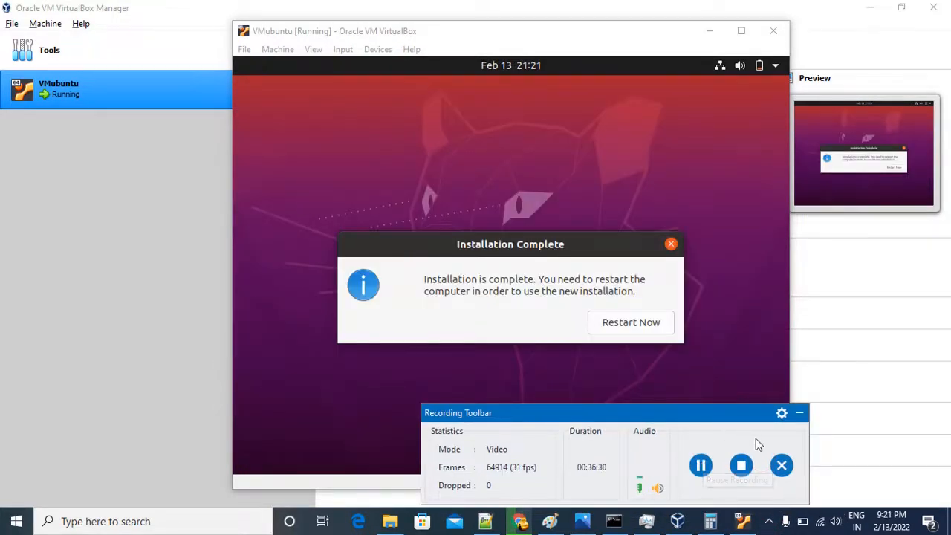
pyautogui.click(799, 412)
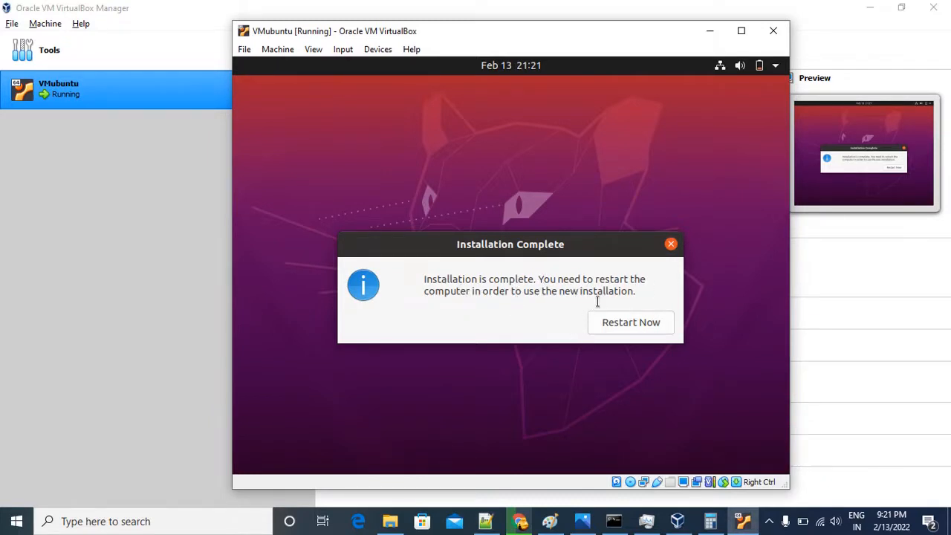
pyautogui.click(613, 322)
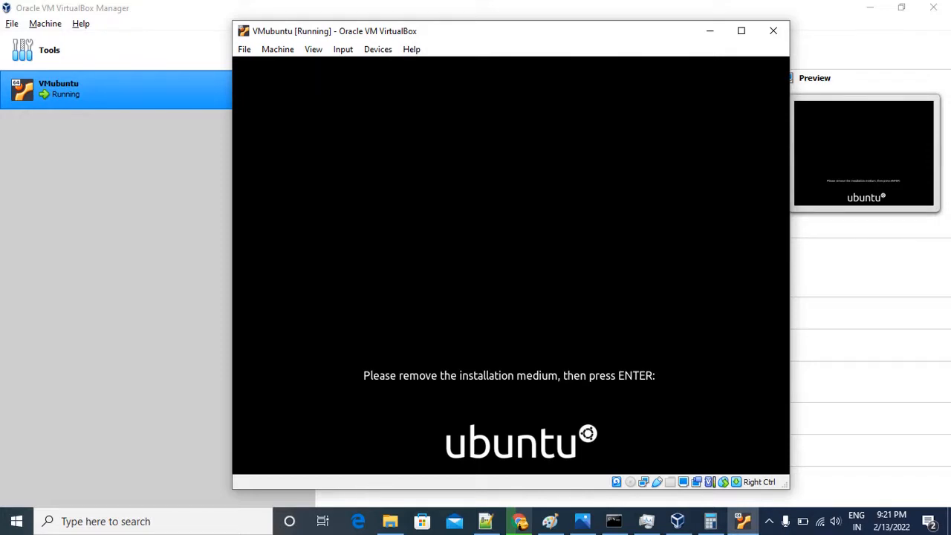
pyautogui.press('Return')
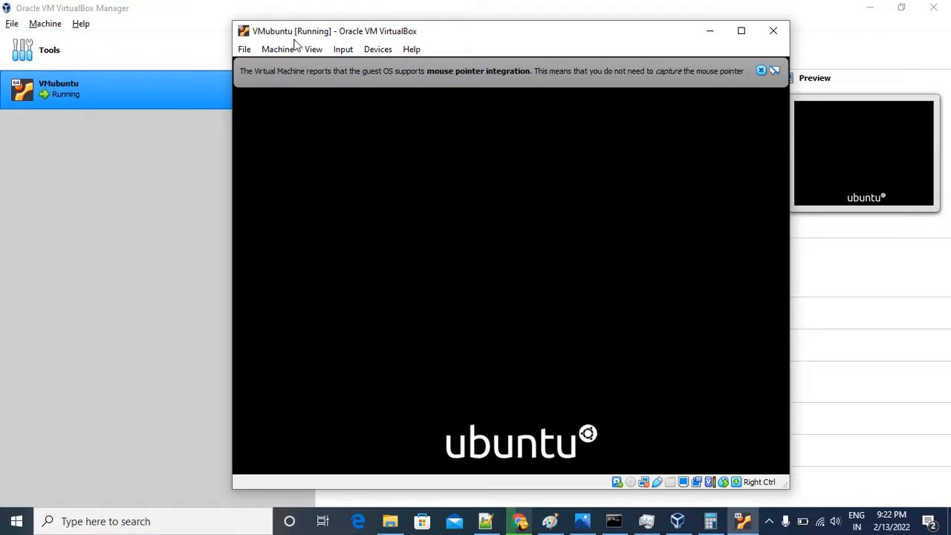
# Maximize the VMubuntu window and sign in to the Ubuntu user account with its password.
pyautogui.click(761, 70)
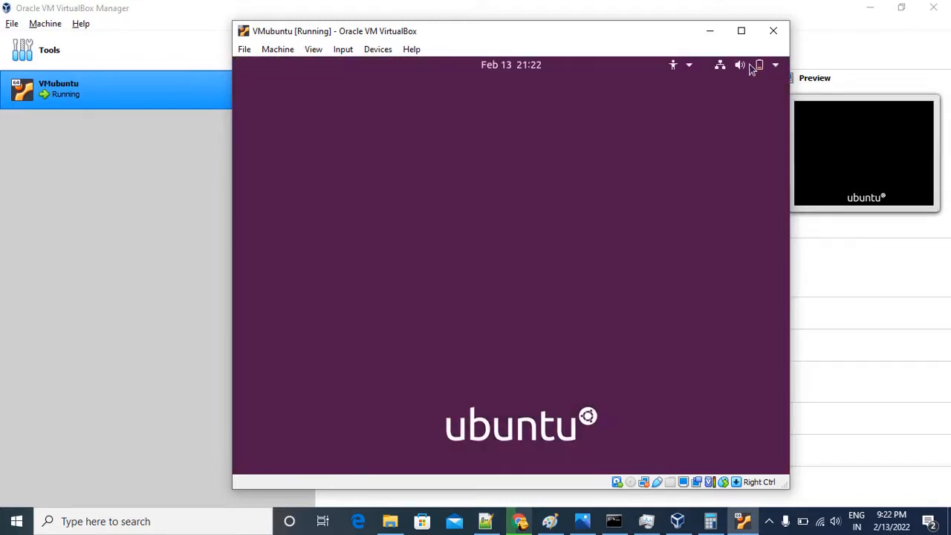
pyautogui.click(740, 30)
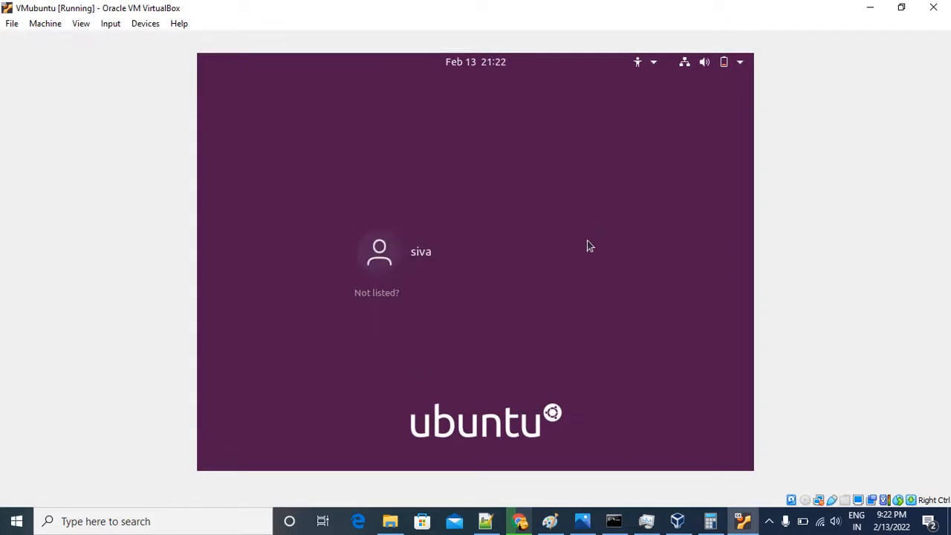
pyautogui.click(435, 251)
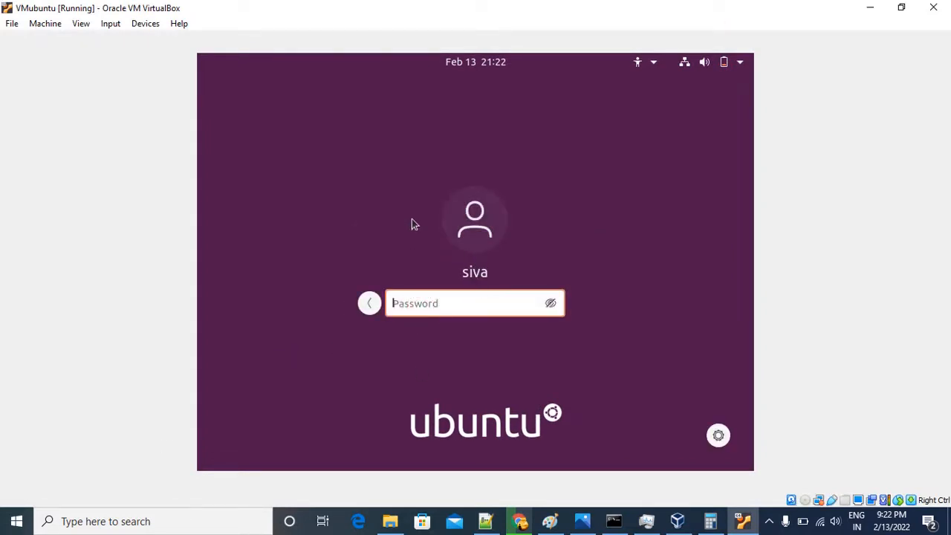
pyautogui.write('*******')
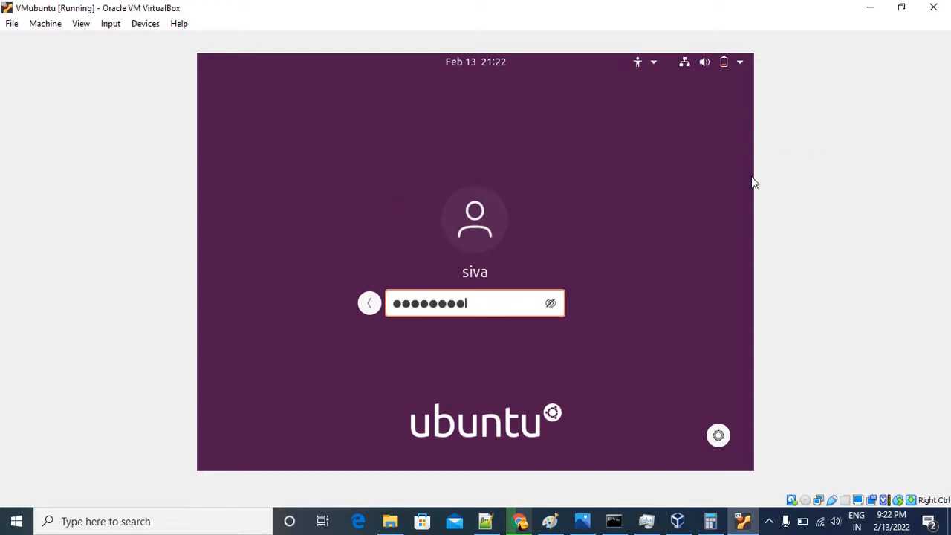
pyautogui.press('Return')
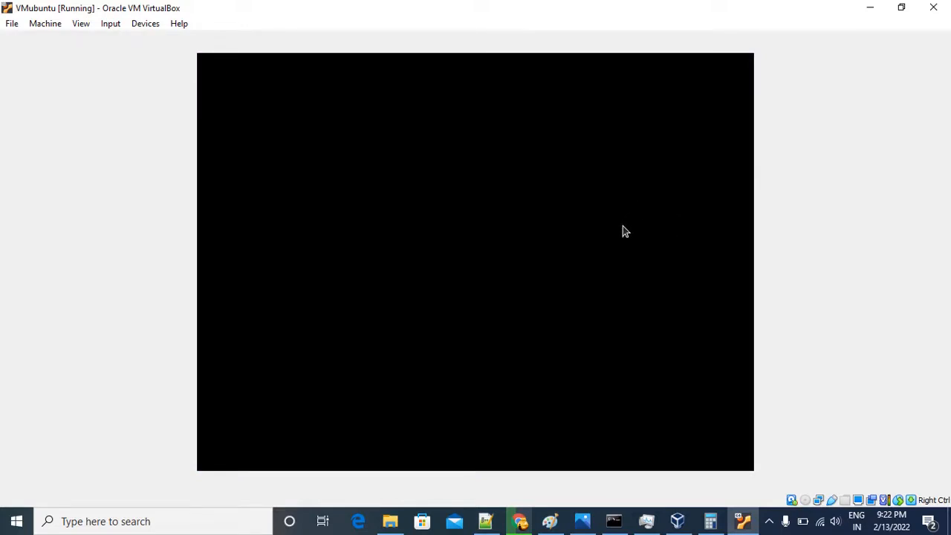
pyautogui.click(453, 245)
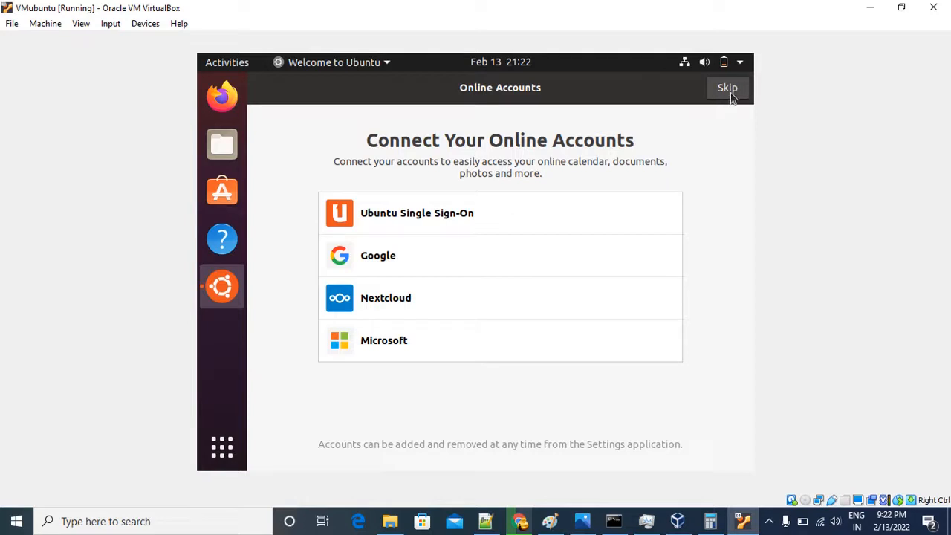
# Look through the Network, Bluetooth, Background, Appearance and Applications pages of Ubuntu's Settings, and close Settings.
pyautogui.click(739, 66)
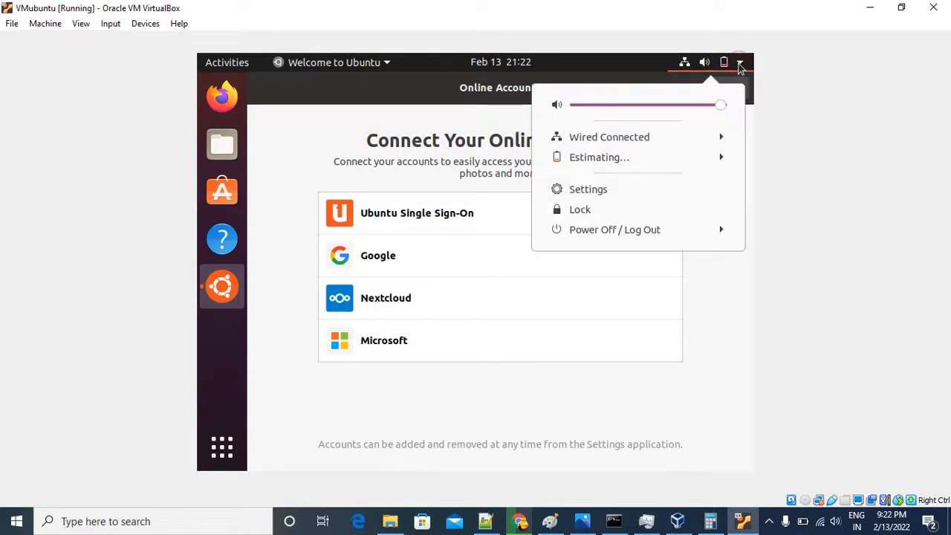
pyautogui.click(592, 189)
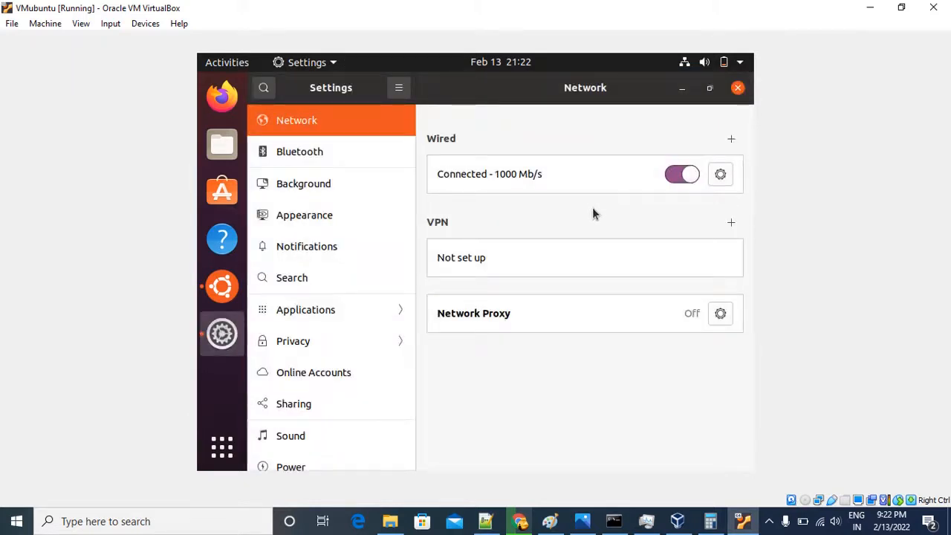
pyautogui.click(290, 217)
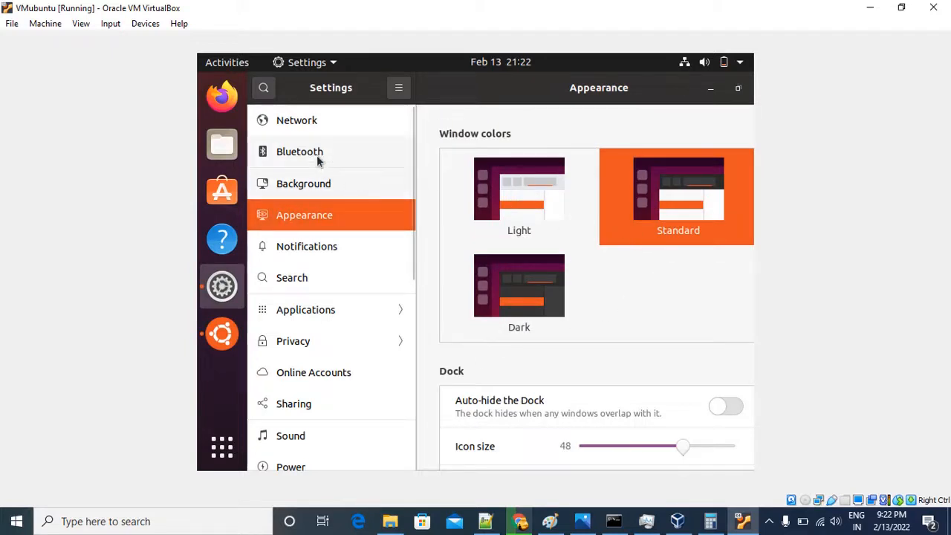
pyautogui.click(305, 127)
pyautogui.click(302, 153)
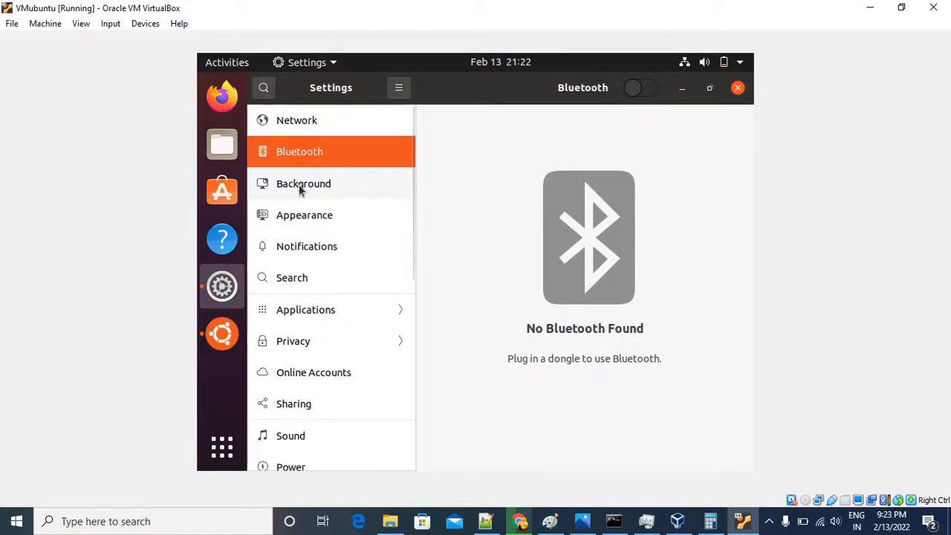
pyautogui.click(298, 184)
pyautogui.click(301, 217)
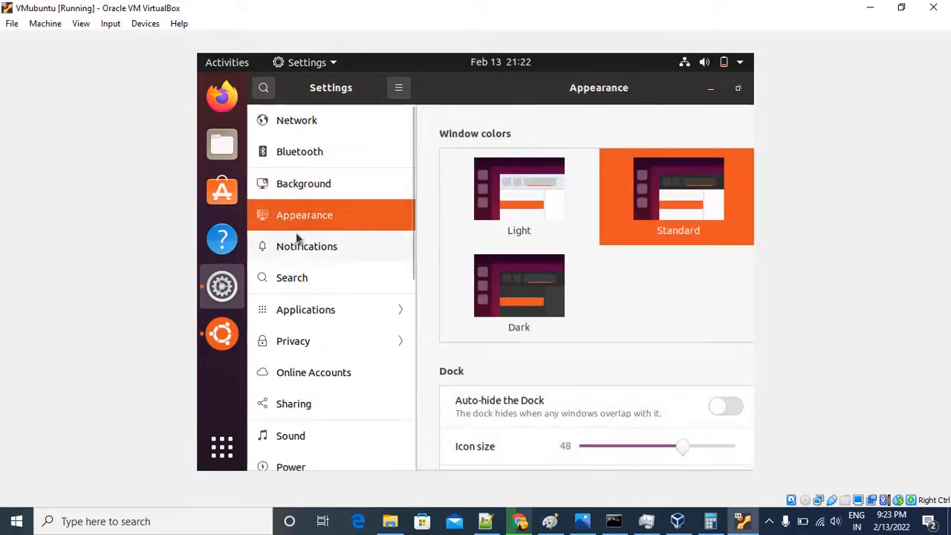
pyautogui.click(329, 312)
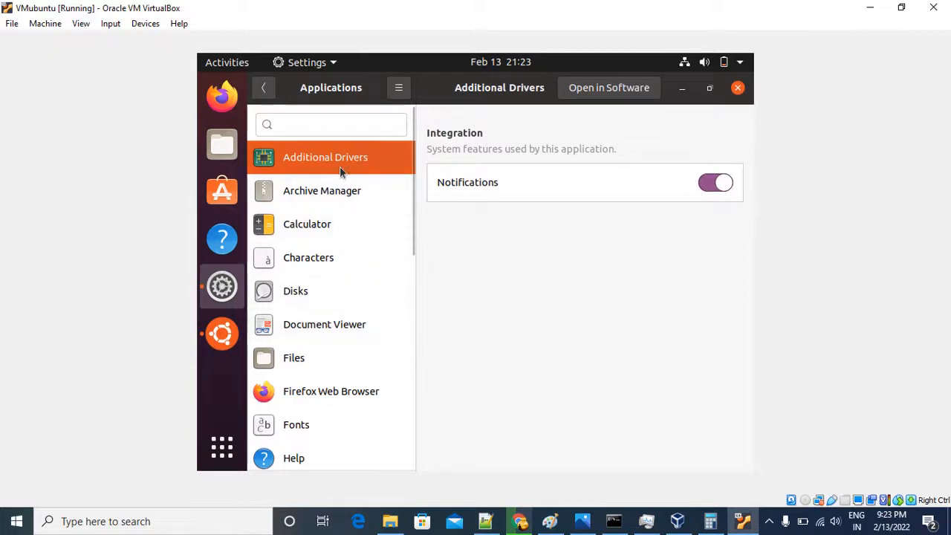
pyautogui.scroll(-3, 407, 290)
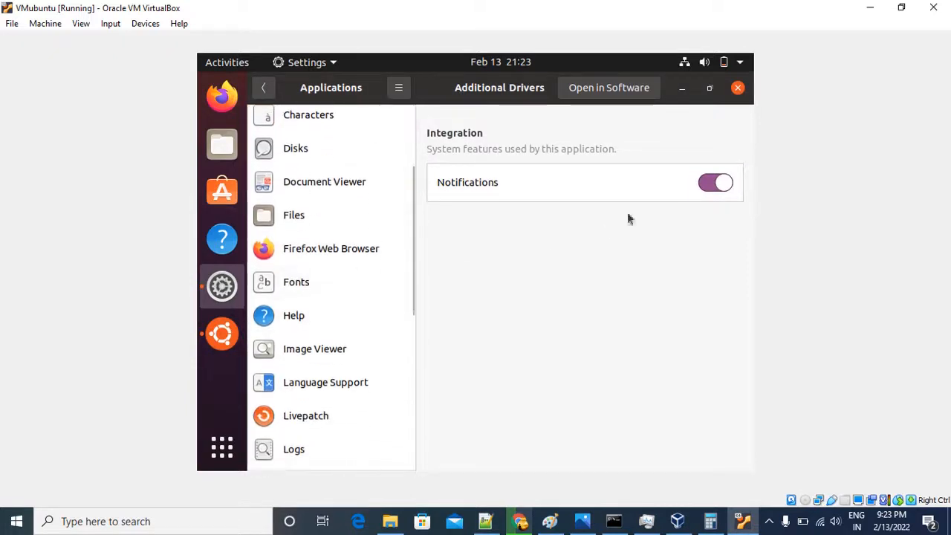
pyautogui.click(738, 90)
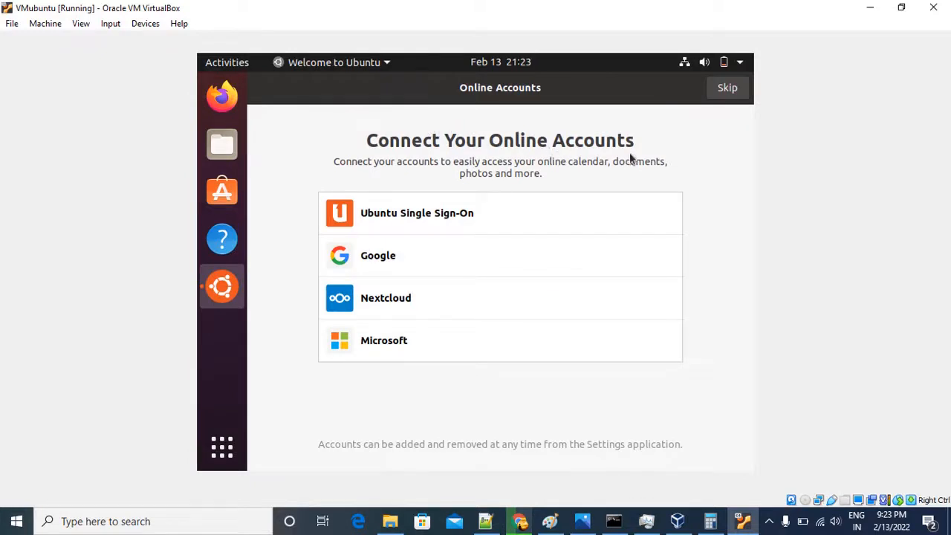
# View the Google sign-in form in the online accounts setup and close it without signing in.
pyautogui.click(375, 260)
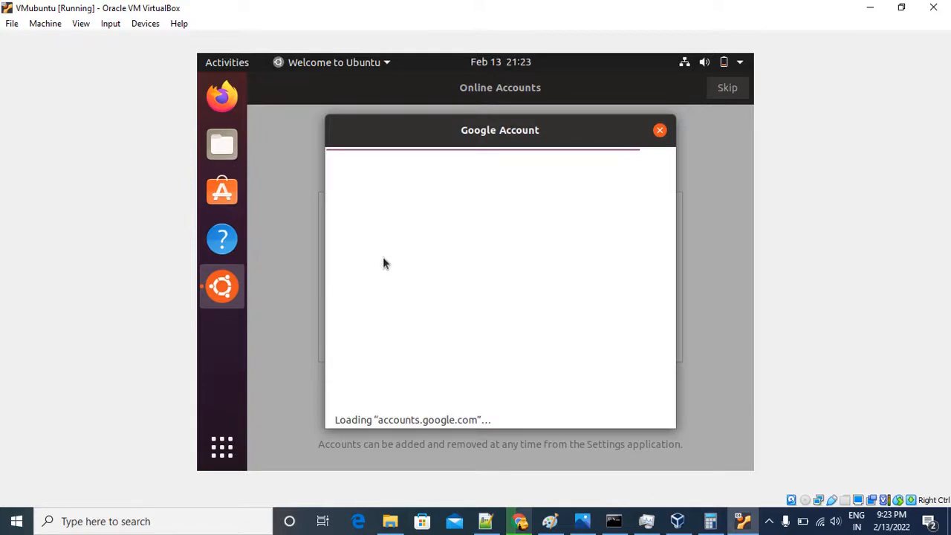
pyautogui.click(659, 132)
# Open Firefox inside the virtual machine and search the web for "ubuntu version".
pyautogui.click(222, 97)
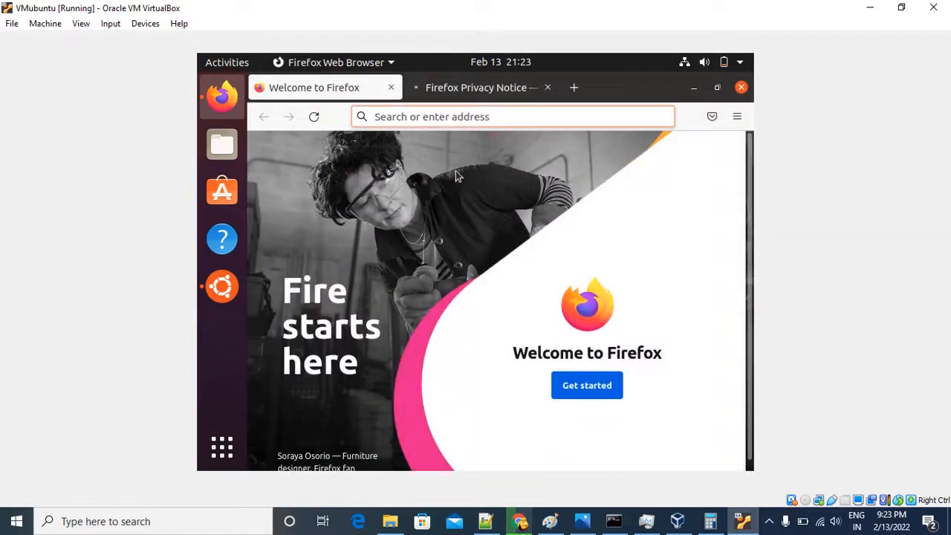
pyautogui.write('unbu')
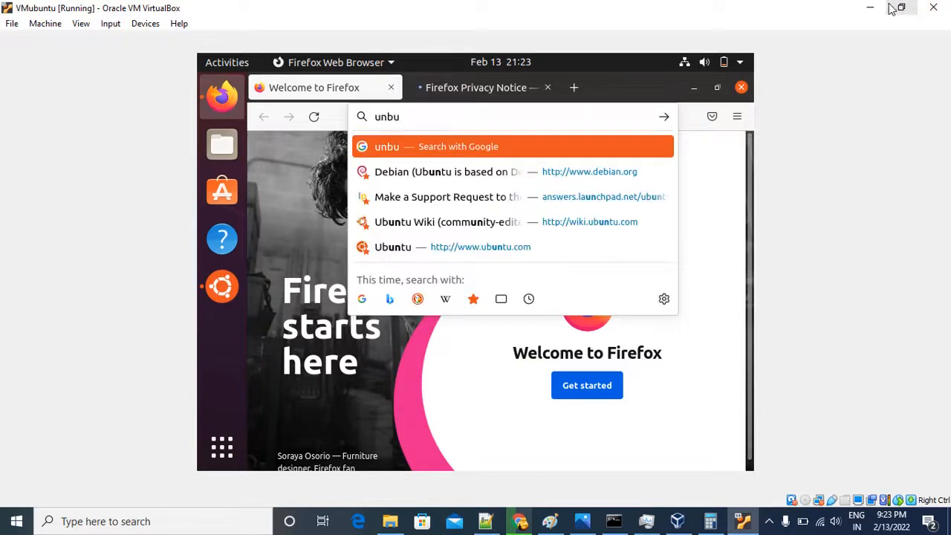
pyautogui.press('BackSpace')
pyautogui.press('BackSpace')
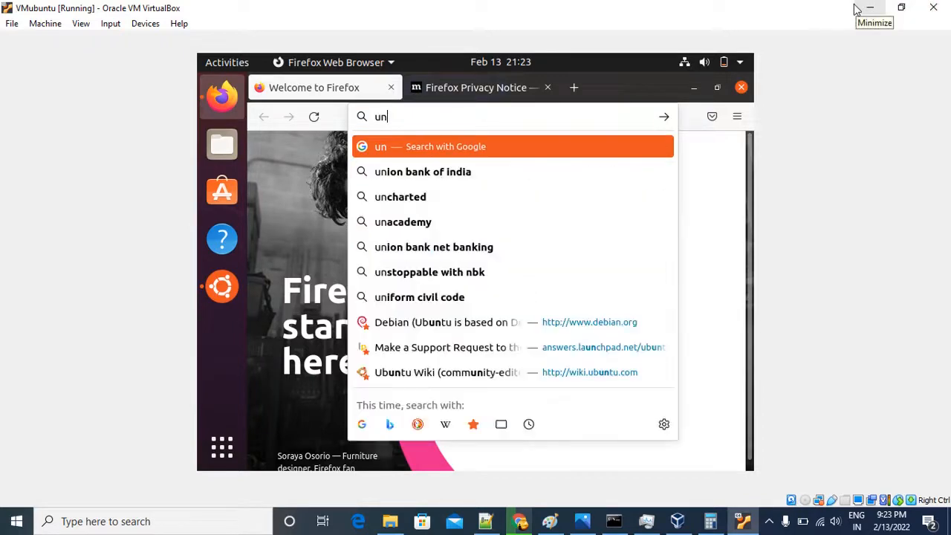
pyautogui.press('BackSpace')
pyautogui.write('buntu v')
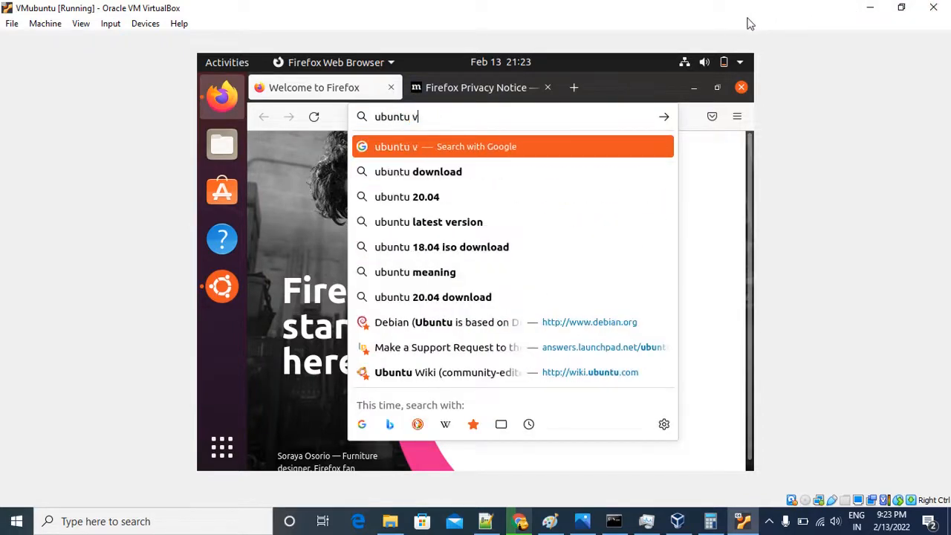
pyautogui.write('ersion')
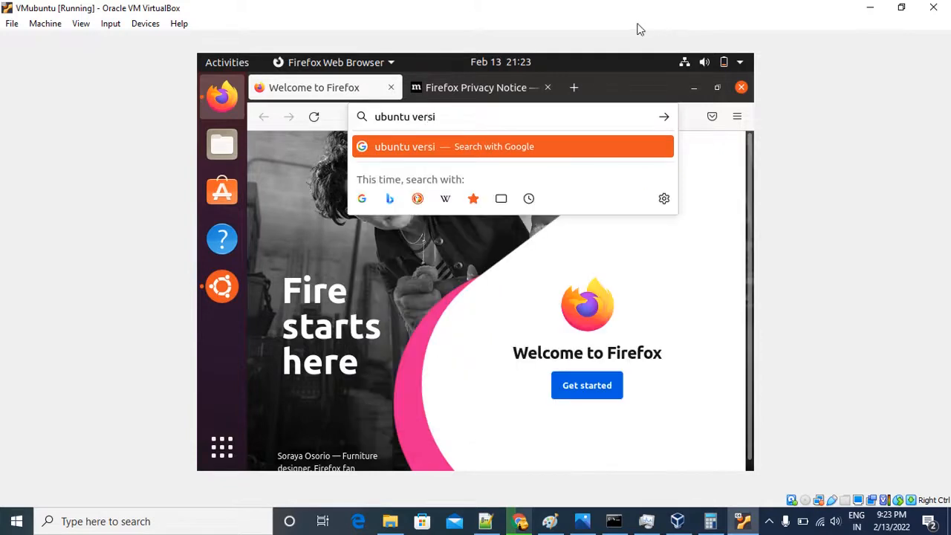
pyautogui.press('Return')
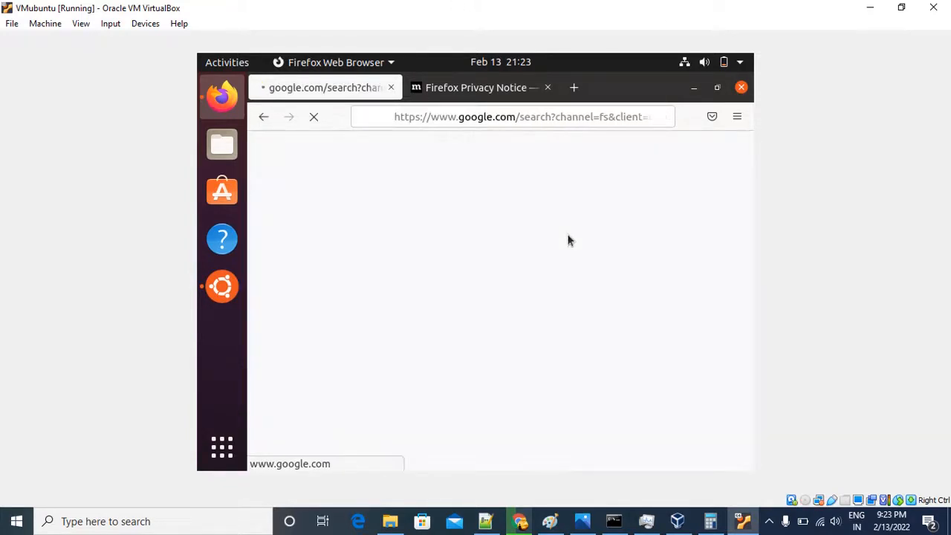
# Skim the search results on Ubuntu versions, and close Firefox with both of its tabs.
pyautogui.scroll(-2, 461, 253)
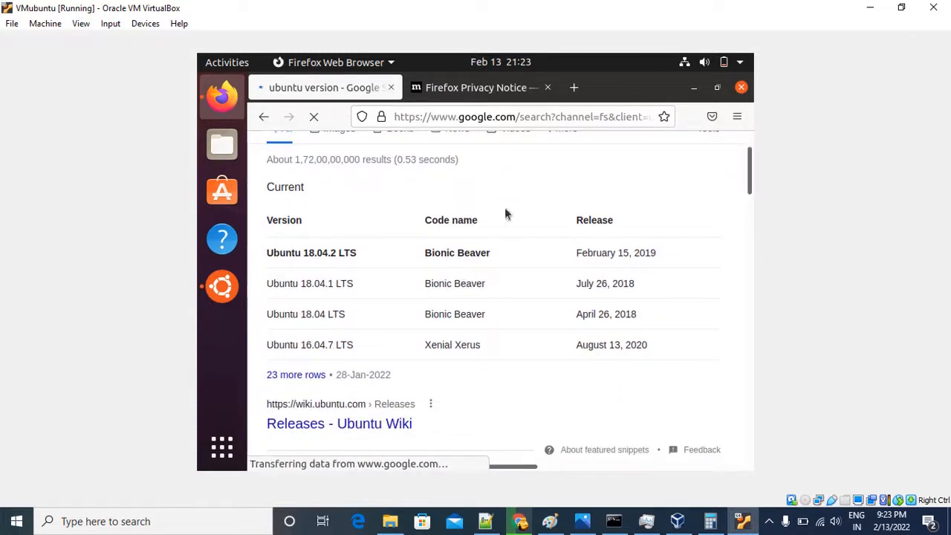
pyautogui.scroll(-10, 562, 180)
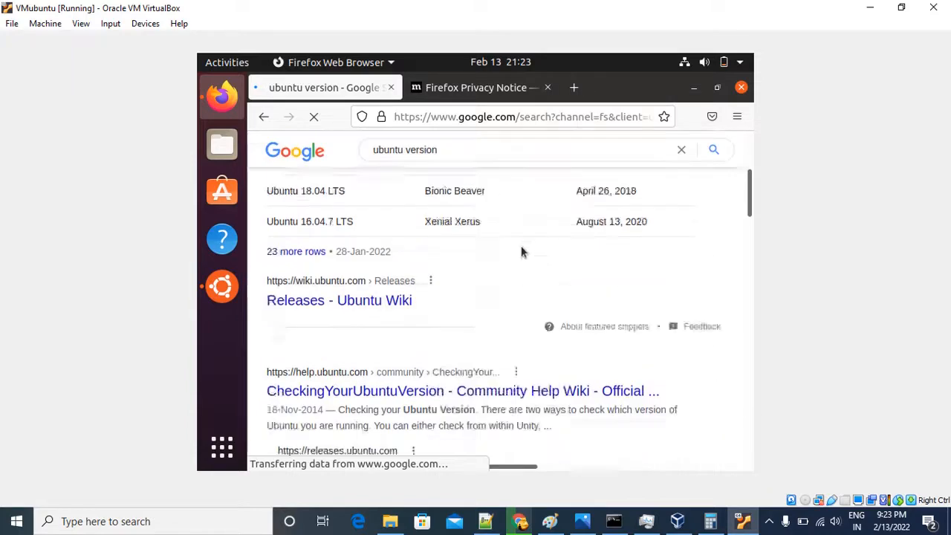
pyautogui.scroll(10, 476, 327)
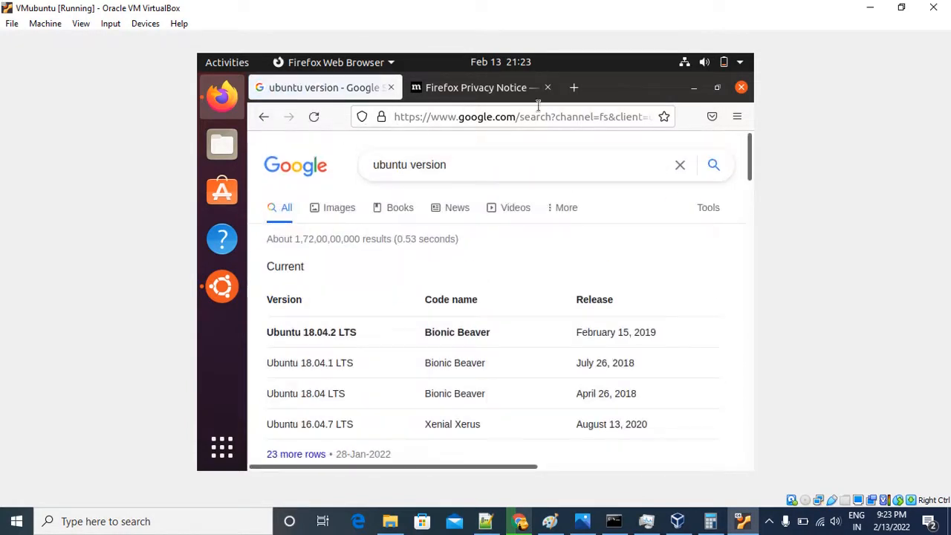
pyautogui.click(740, 89)
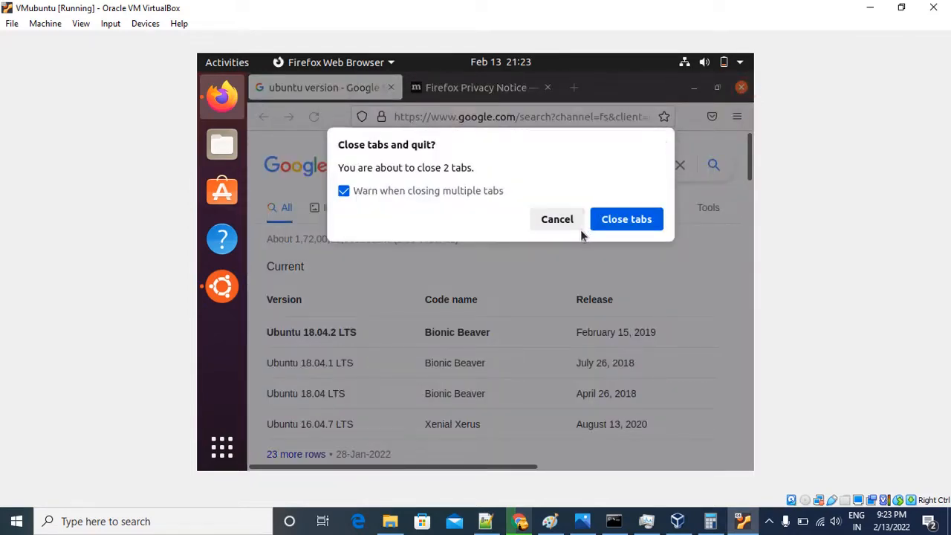
pyautogui.click(605, 219)
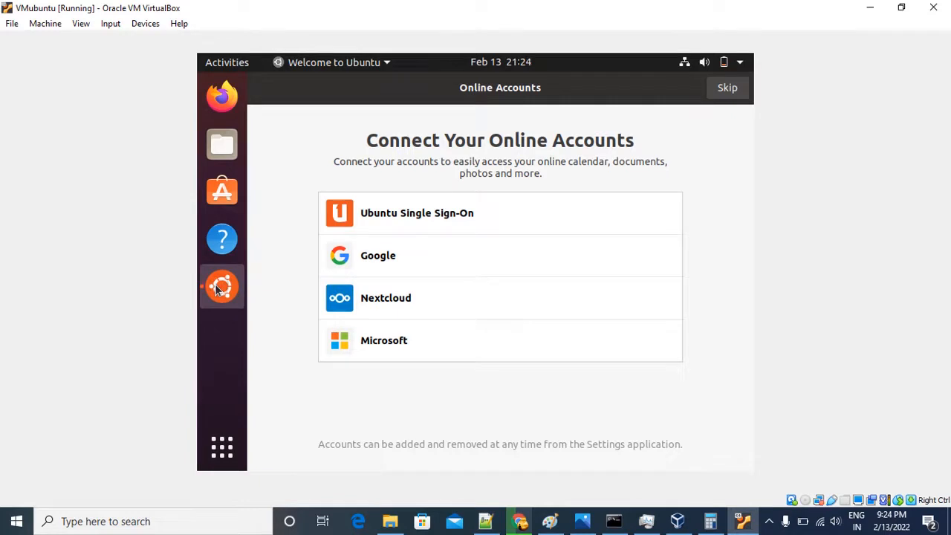
# Skip the online accounts and Livepatch setup, choose not to send system info, and view the suggested apps on the final welcome page.
pyautogui.click(712, 88)
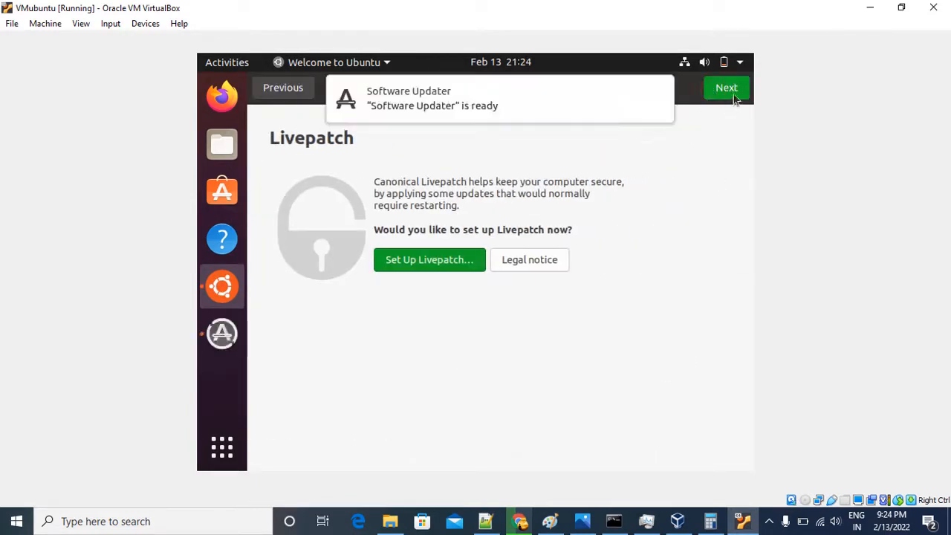
pyautogui.click(726, 88)
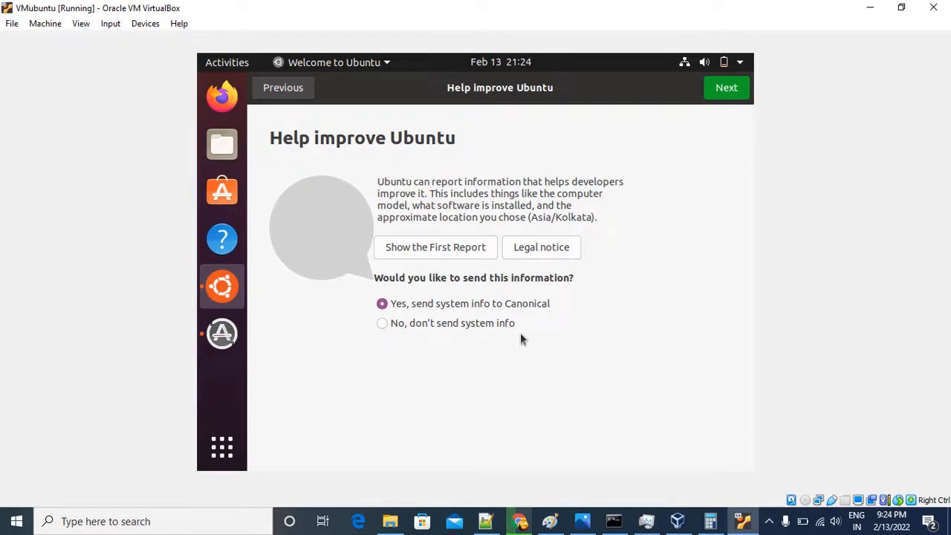
pyautogui.click(382, 324)
pyautogui.click(729, 90)
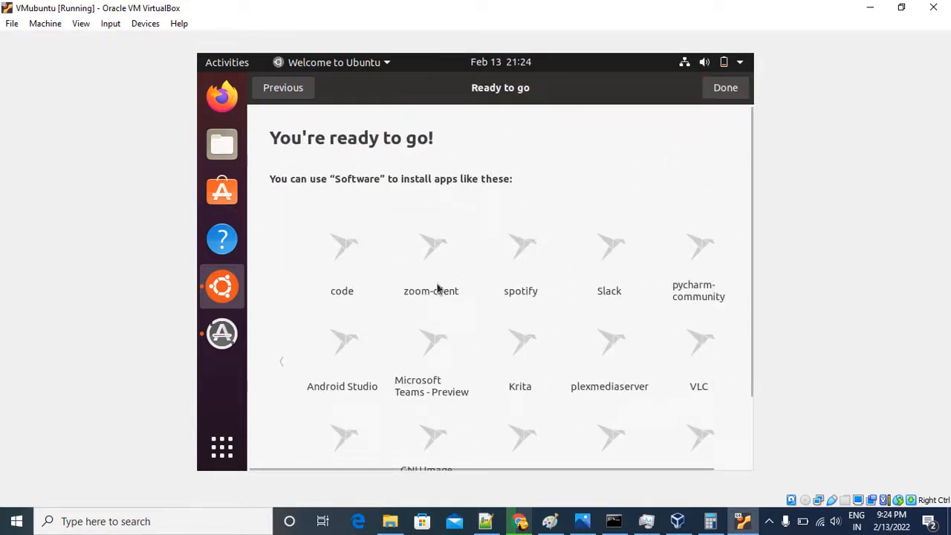
pyautogui.scroll(-3, 529, 336)
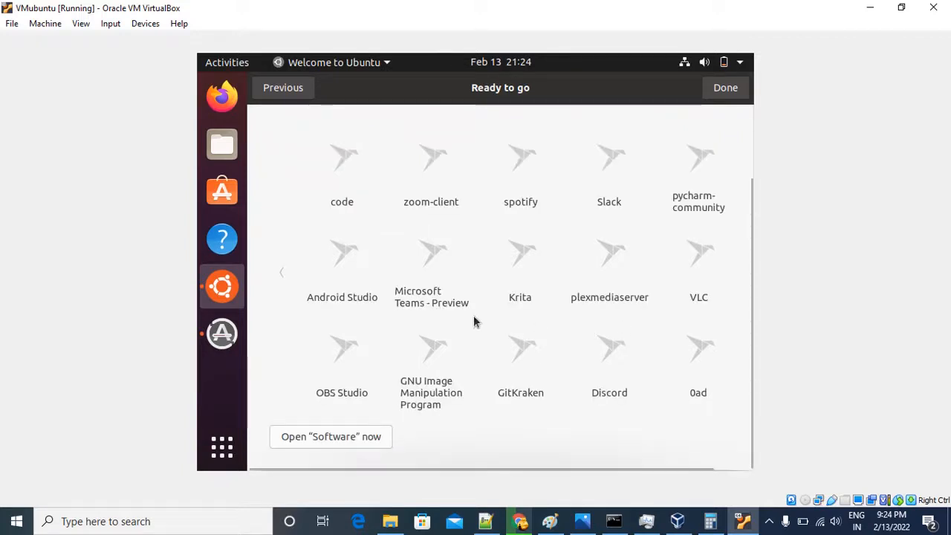
pyautogui.scroll(3, 611, 240)
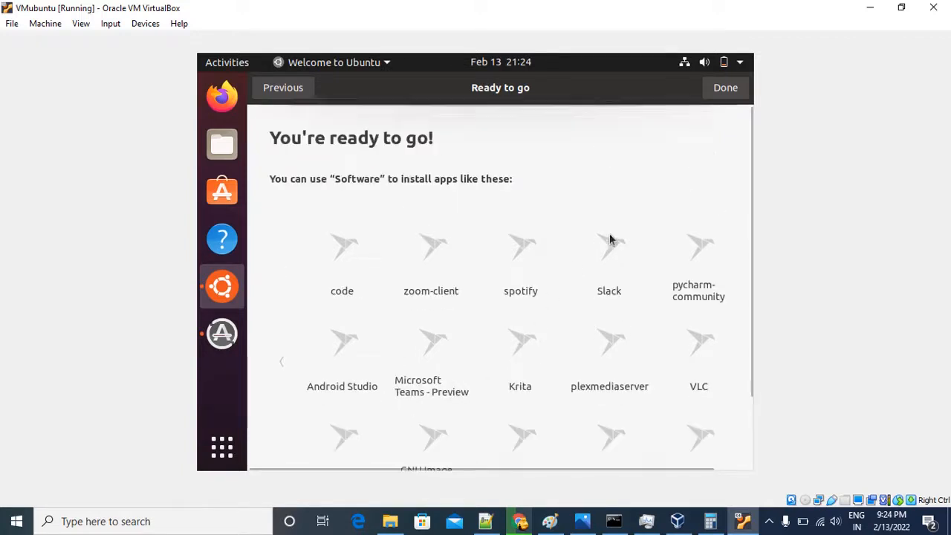
# Finish the Ubuntu welcome setup and postpone the offered software updates with Remind Me Later.
pyautogui.click(710, 92)
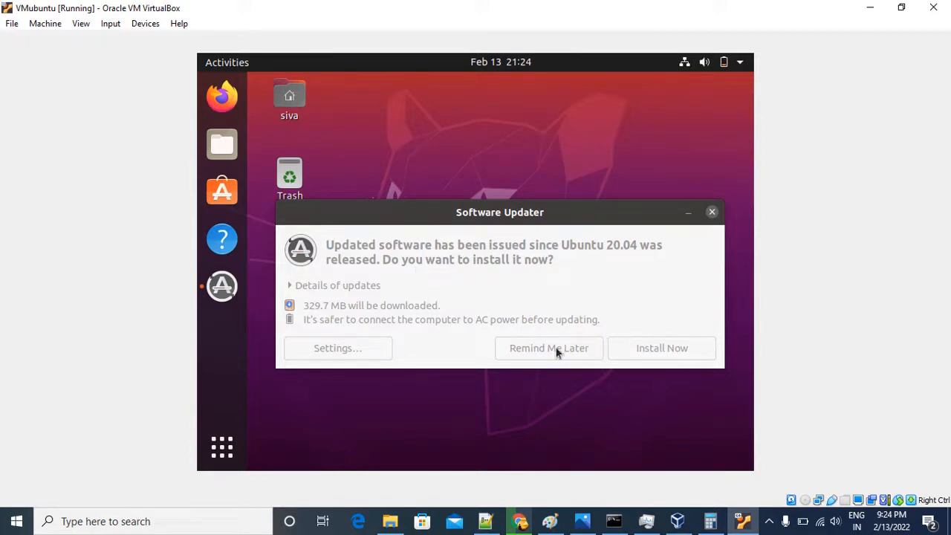
pyautogui.click(525, 349)
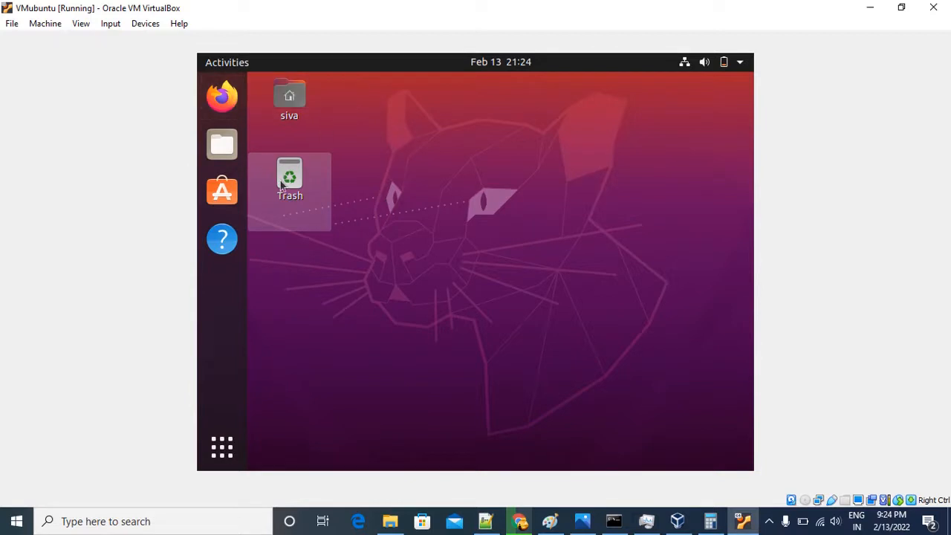
# View the contents of the home folder from the desktop and close the file manager.
pyautogui.doubleClick(296, 107)
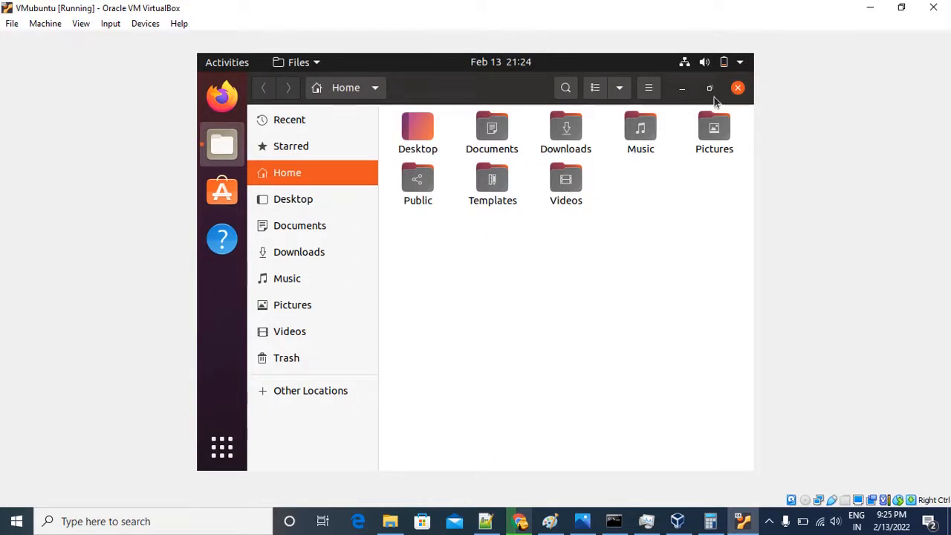
pyautogui.click(737, 90)
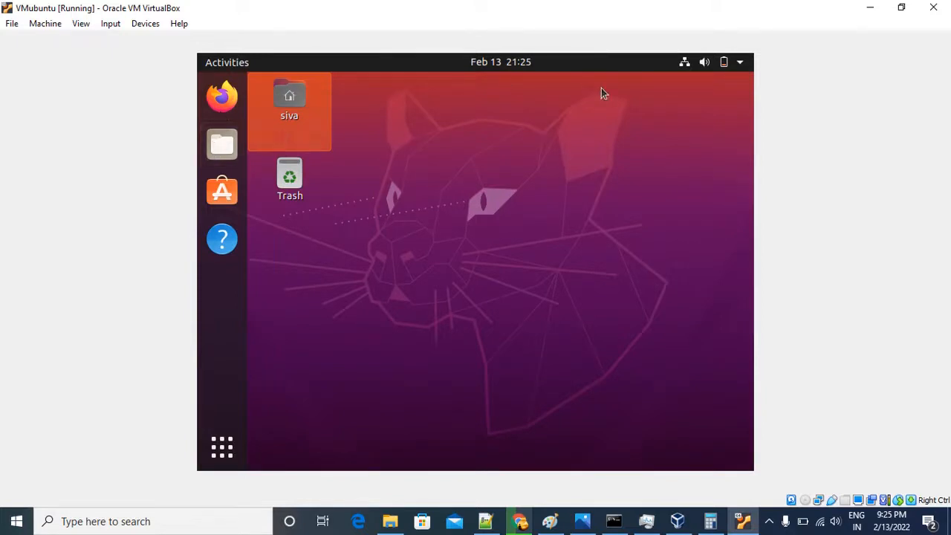
# Find Terminal among the applications by searching "term", and open it in a maximized window.
pyautogui.click(220, 449)
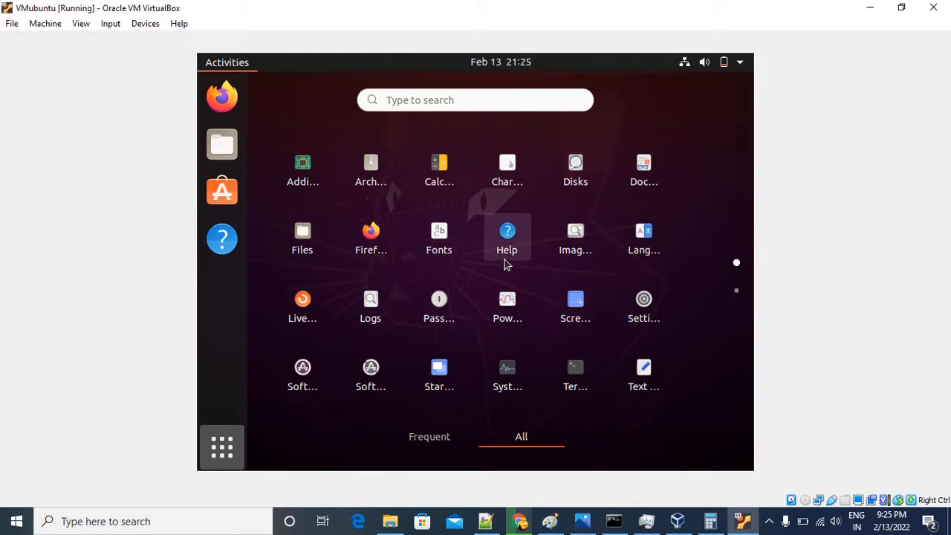
pyautogui.click(460, 99)
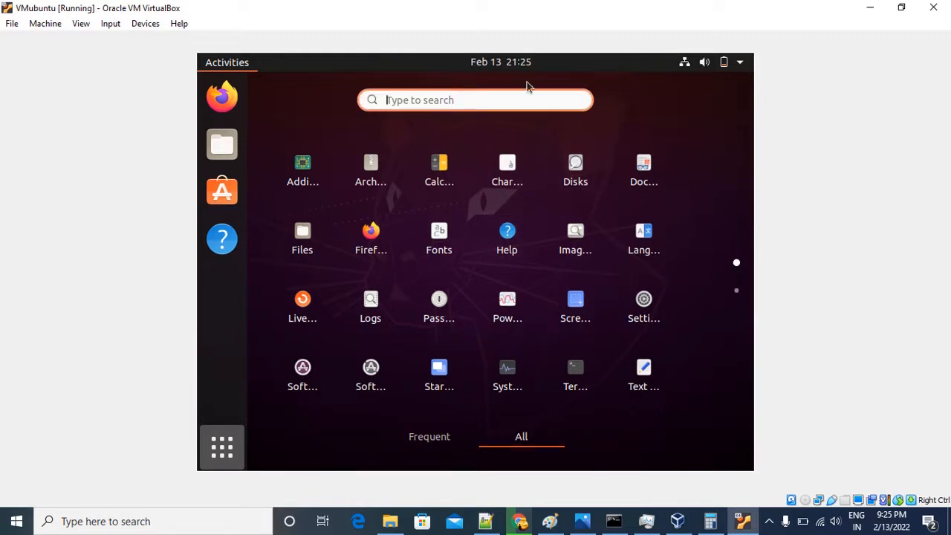
pyautogui.write('term')
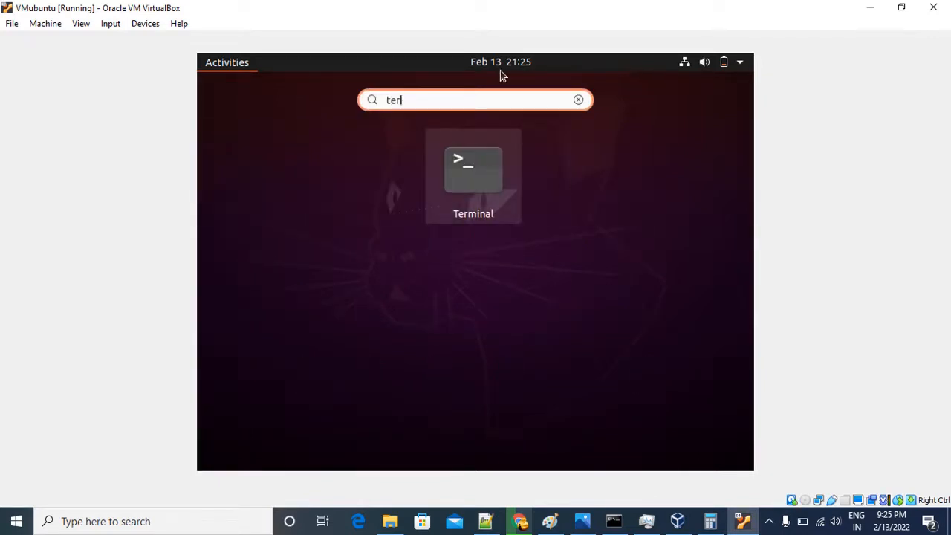
pyautogui.click(464, 163)
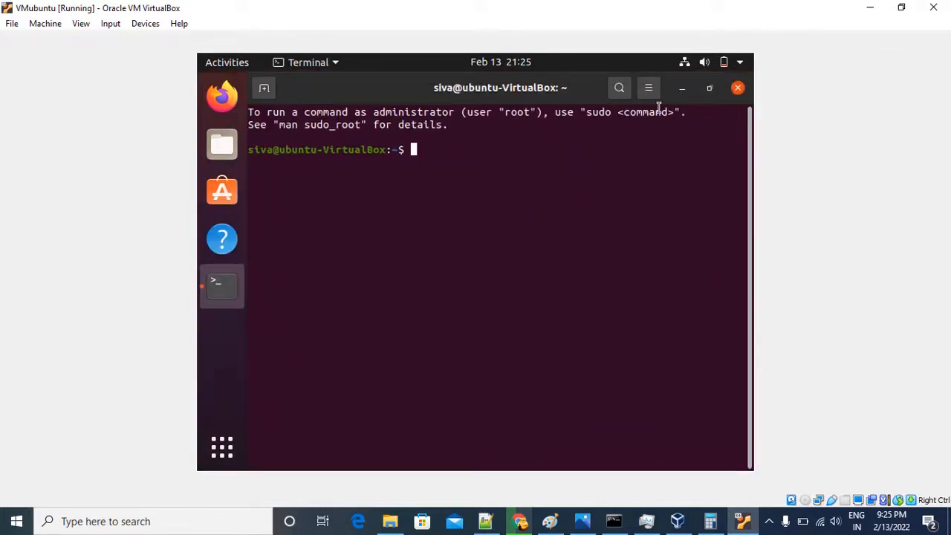
pyautogui.click(711, 91)
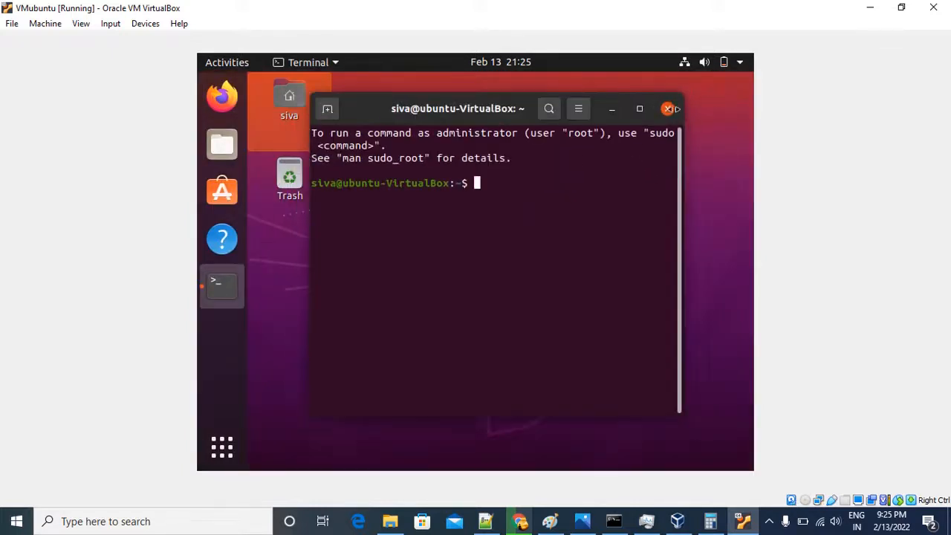
pyautogui.click(639, 106)
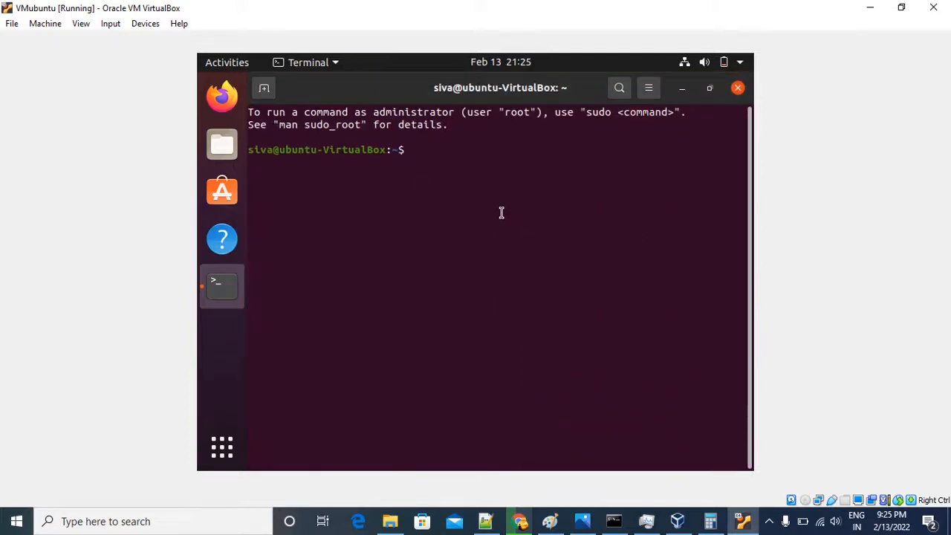
# Print the current working directory with pwd.
pyautogui.press('BackSpace')
pyautogui.write('pwd')
pyautogui.press('Return')
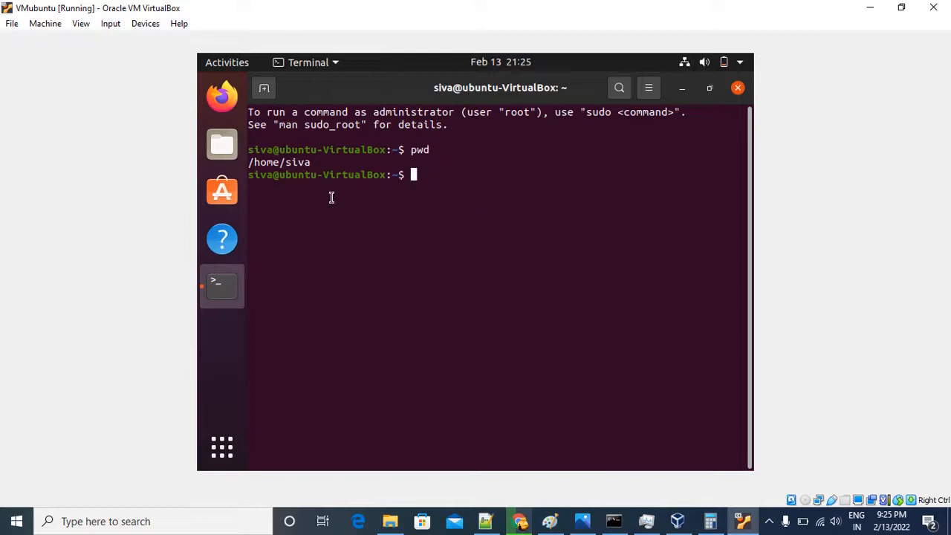
# Change to the root directory with cd /, list its contents with ls -ltr and look through the entries.
pyautogui.write('cd /')
pyautogui.press('Return')
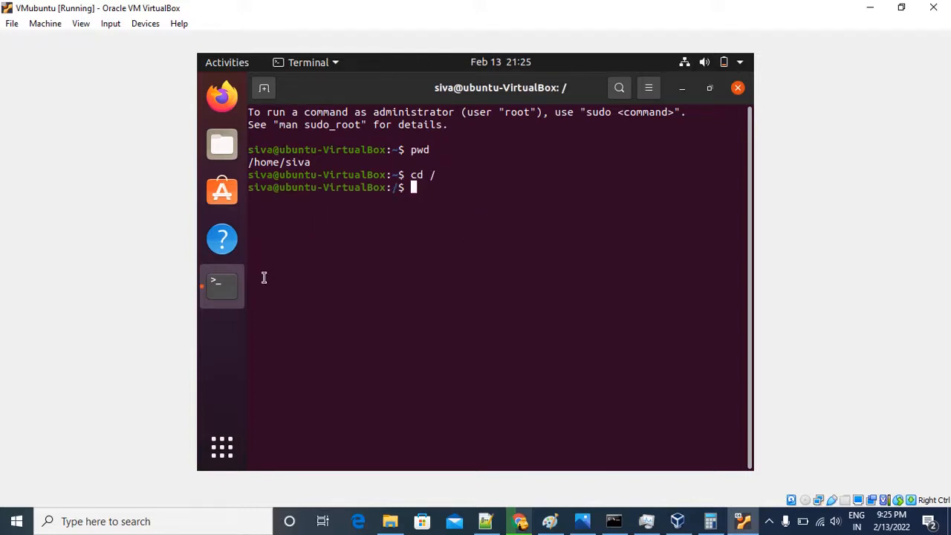
pyautogui.write('ls -ltr')
pyautogui.press('Return')
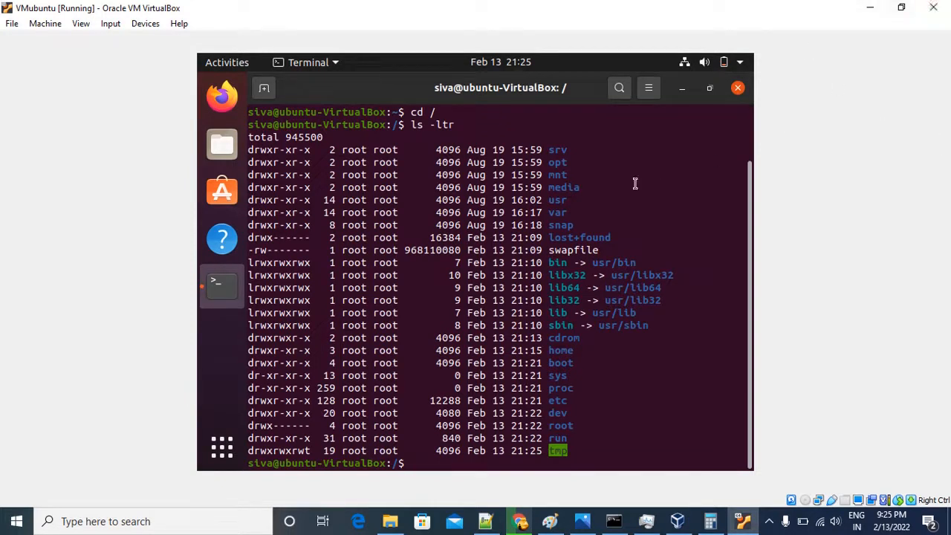
pyautogui.moveTo(550, 152); pyautogui.dragTo(575, 224)
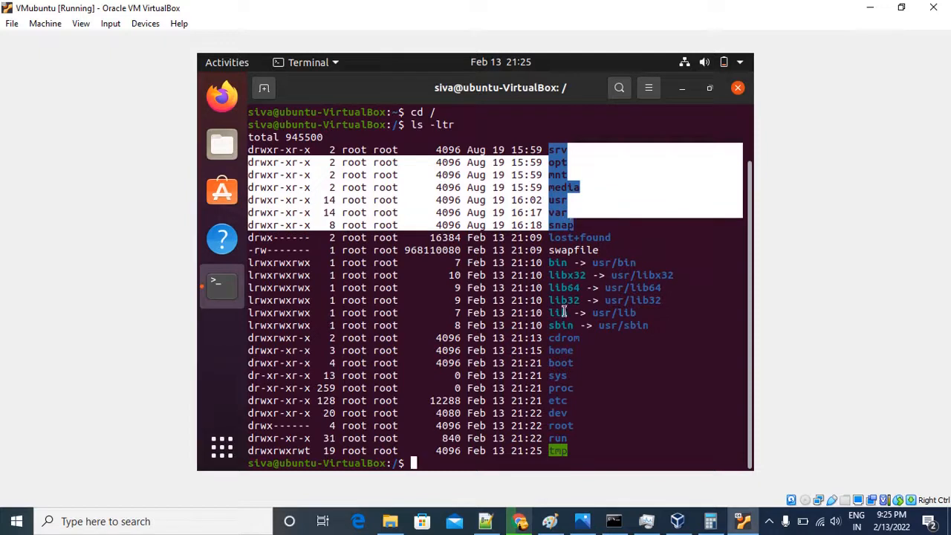
pyautogui.moveTo(549, 340); pyautogui.dragTo(579, 447)
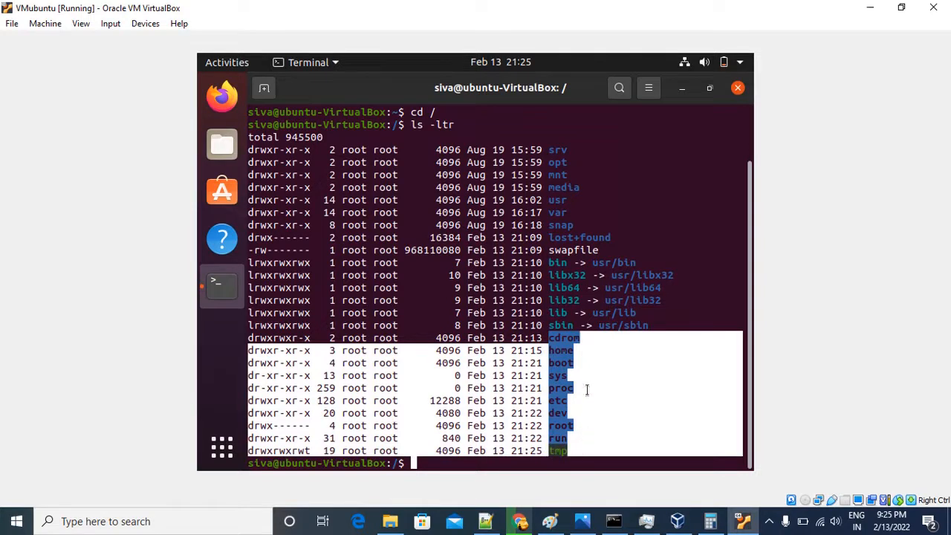
pyautogui.click(588, 364)
pyautogui.scroll(1, 565, 320)
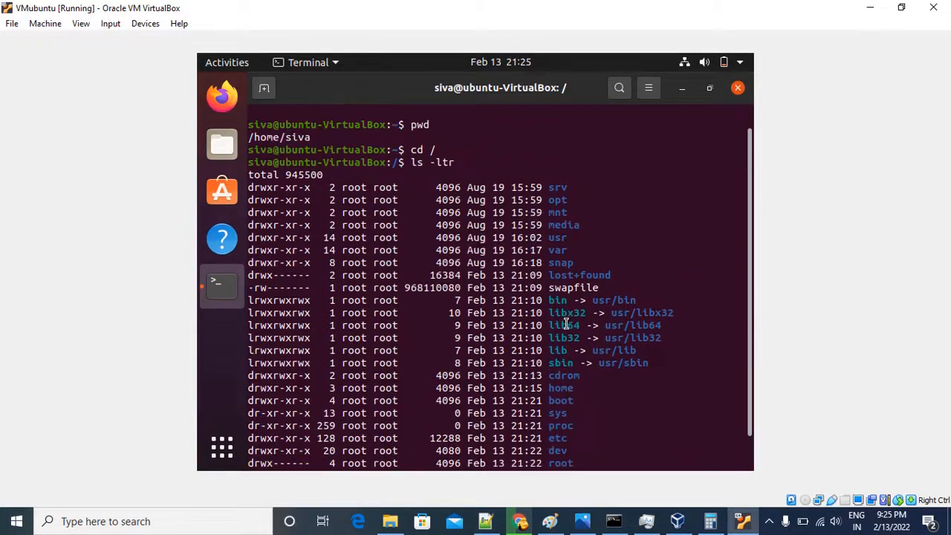
pyautogui.scroll(-1, 574, 308)
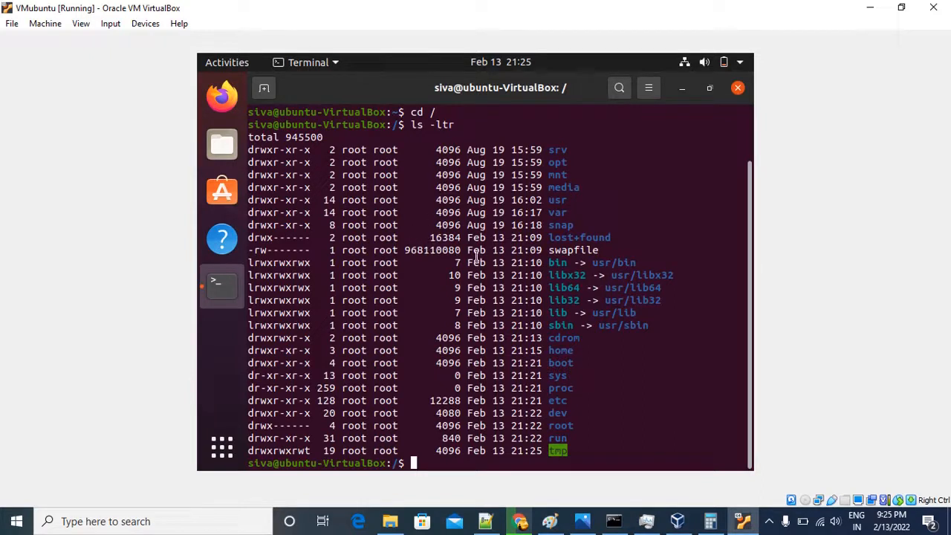
# Change to the home directory with cd /home/, list it with ls -ltr and review the terminal output.
pyautogui.write('cd /home/')
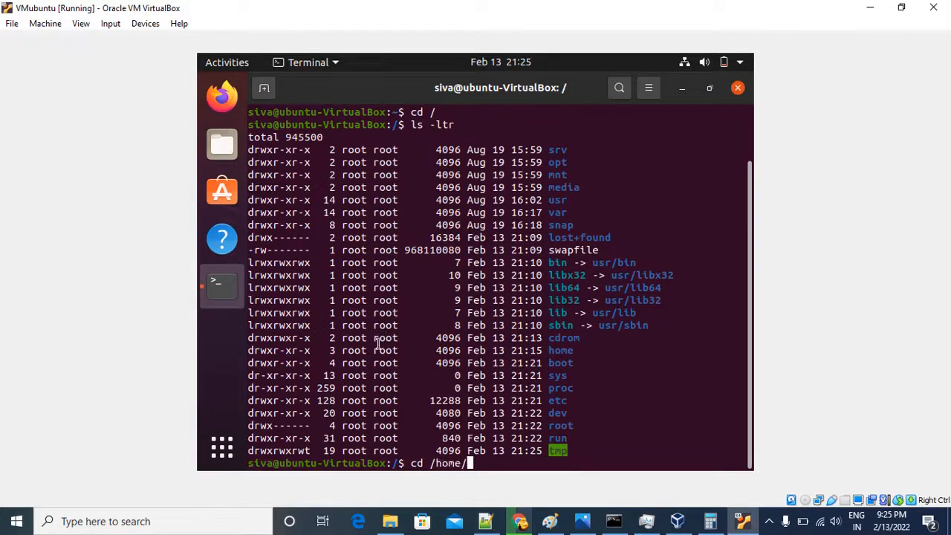
pyautogui.press('Return')
pyautogui.write('ls -ltr')
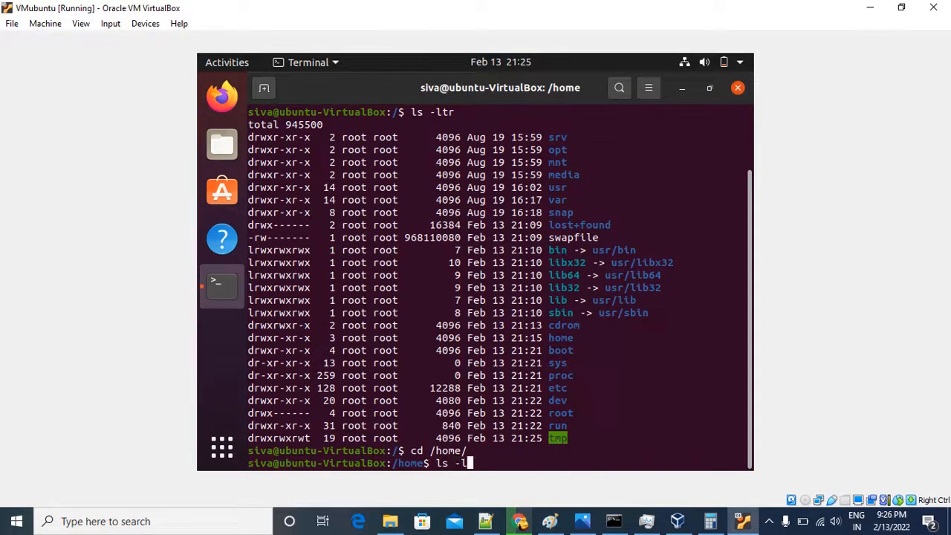
pyautogui.press('Return')
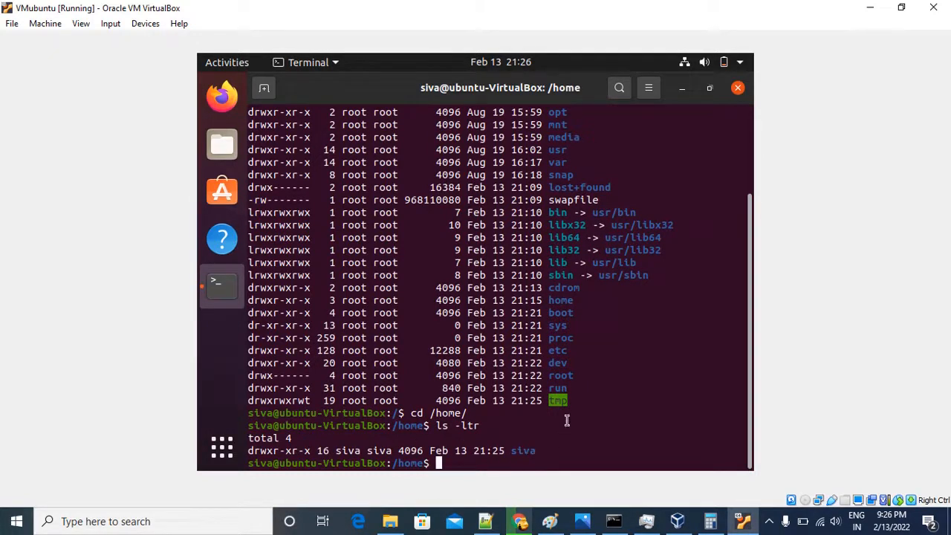
pyautogui.scroll(1, 611, 387)
pyautogui.scroll(2, 612, 387)
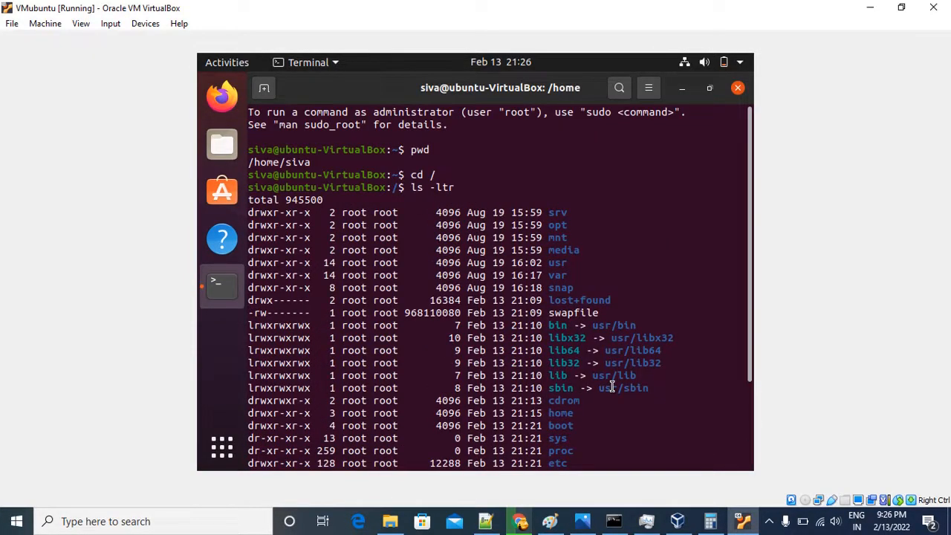
pyautogui.scroll(-3, 610, 390)
pyautogui.scroll(3, 607, 395)
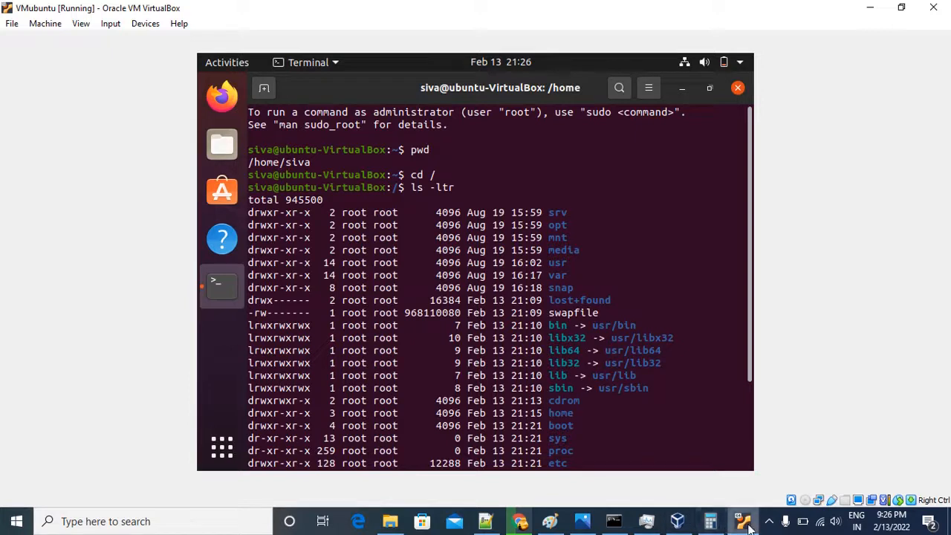
pyautogui.moveTo(745, 526)
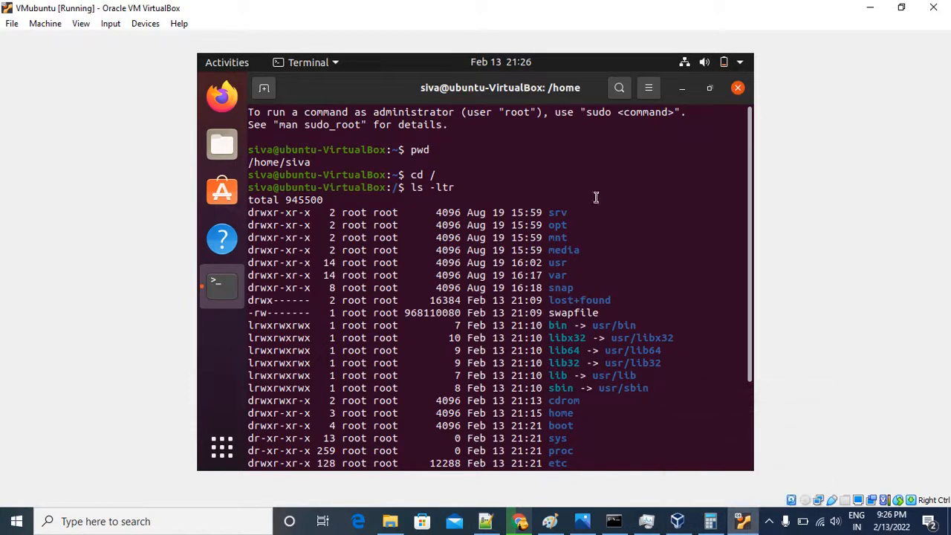
pyautogui.click(769, 520)
pyautogui.click(791, 481)
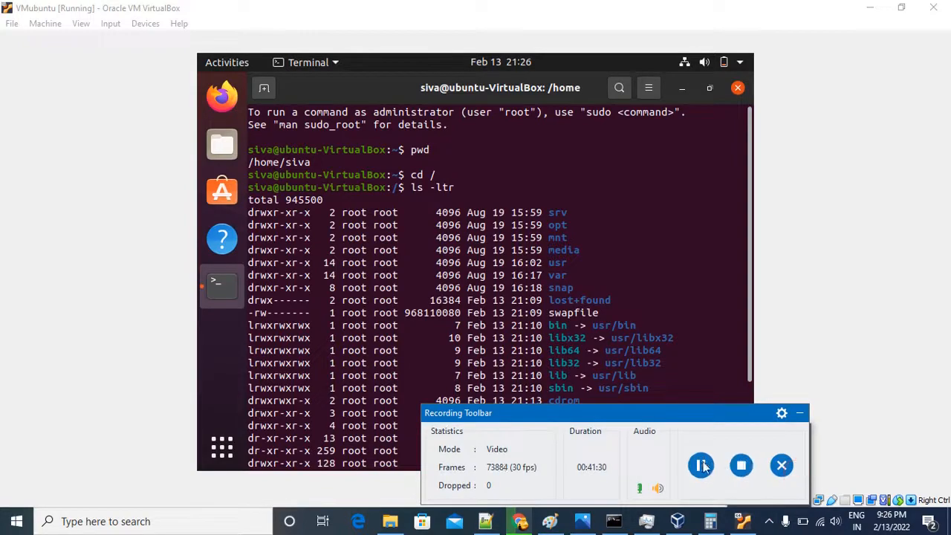